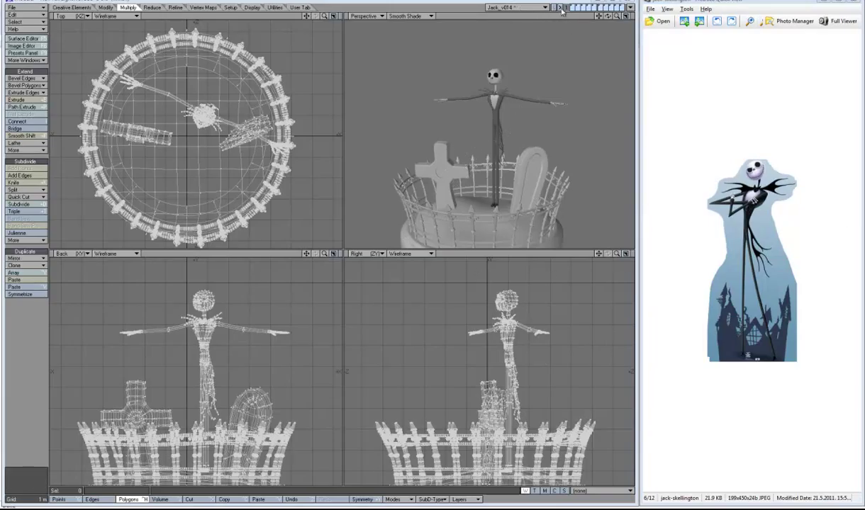
# - Isolate the jacket layer, rotate it so both sleeves run along the X axis, and centre it on the origin
pyautogui.click(611, 7)
pyautogui.click(600, 7)
pyautogui.click(588, 7)
pyautogui.click(574, 8)
pyautogui.press('y')
pyautogui.moveTo(205, 114); pyautogui.dragTo(238, 114)
pyautogui.press('t')
pyautogui.moveTo(186, 408); pyautogui.dragTo(189, 253)
pyautogui.press('space')
pyautogui.hotkey('shift', 'a')
pyautogui.press('a')
pyautogui.hotkey('shift', 'a')
# - Hide the lower jacket and coat tails, keeping only the upper torso and sleeves on screen
pyautogui.press('t')
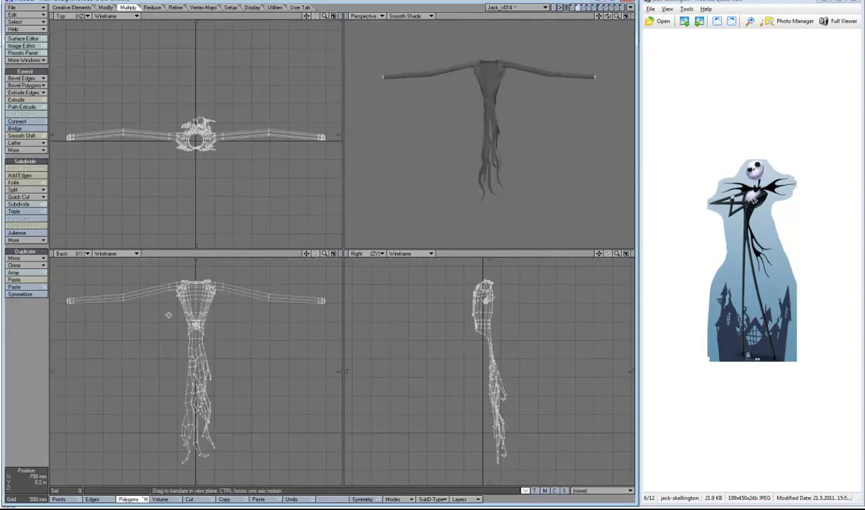
pyautogui.moveTo(174, 299); pyautogui.dragTo(280, 454, button='right')
pyautogui.press('Delete')
pyautogui.press('a')
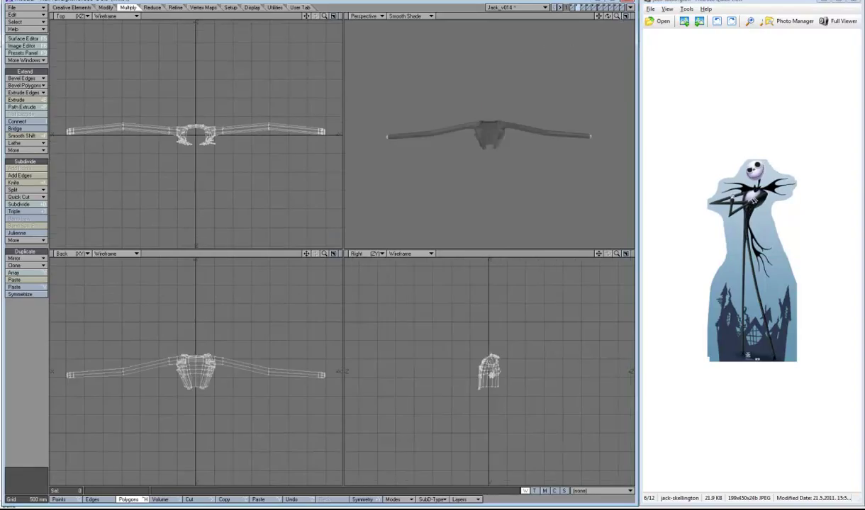
pyautogui.press('a')
# - Set the Perspective view's shading to Wireframe Shade
pyautogui.moveTo(526, 51)
pyautogui.keyDown('alt'); pyautogui.mouseDown()
pyautogui.moveTo(489, 55)
pyautogui.moveTo(453, 42)
pyautogui.mouseUp(); pyautogui.keyUp('alt')
pyautogui.click(405, 16)
pyautogui.click(416, 37)
pyautogui.click(407, 15)
pyautogui.click(424, 32)
pyautogui.keyDown('alt'); pyautogui.moveTo(439, 85); pyautogui.dragTo(386, 99); pyautogui.keyUp('alt')
# - Cut new edges around the shoulder where the sleeve joins the jacket, using Add Edges
pyautogui.press('.')
pyautogui.keyDown('alt'); pyautogui.keyDown('shift'); pyautogui.moveTo(316, 242); pyautogui.dragTo(293, 231); pyautogui.keyUp('shift'); pyautogui.keyUp('alt')
pyautogui.moveTo(453, 142)
pyautogui.keyDown('alt'); pyautogui.mouseDown()
pyautogui.moveTo(453, 170)
pyautogui.moveTo(453, 135)
pyautogui.moveTo(439, 142)
pyautogui.mouseUp(); pyautogui.keyUp('alt')
pyautogui.keyDown('alt'); pyautogui.moveTo(510, 106); pyautogui.dragTo(524, 85); pyautogui.keyUp('alt')
pyautogui.press('.')
pyautogui.click(252, 8)
pyautogui.click(127, 7)
pyautogui.click(19, 175)
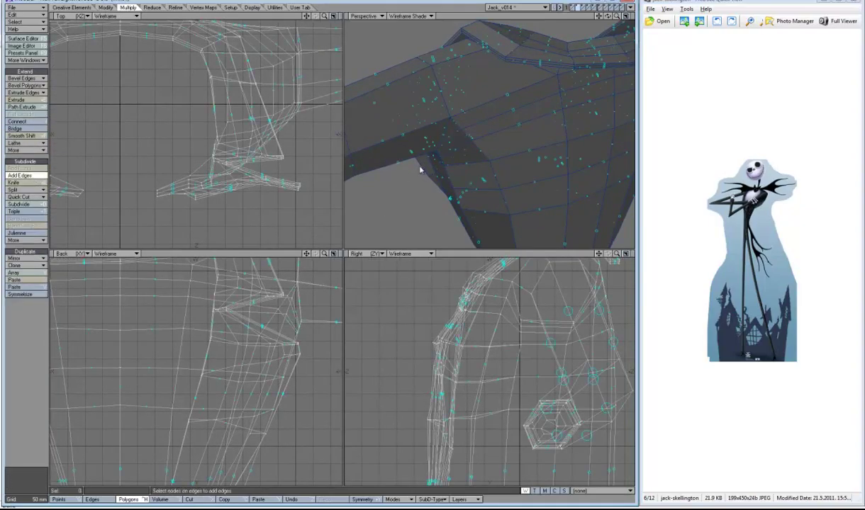
pyautogui.moveTo(606, 16); pyautogui.dragTo(533, 84)
pyautogui.click(463, 118)
pyautogui.moveTo(483, 94); pyautogui.dragTo(476, 68)
pyautogui.moveTo(608, 16); pyautogui.dragTo(569, 91)
pyautogui.click(561, 91)
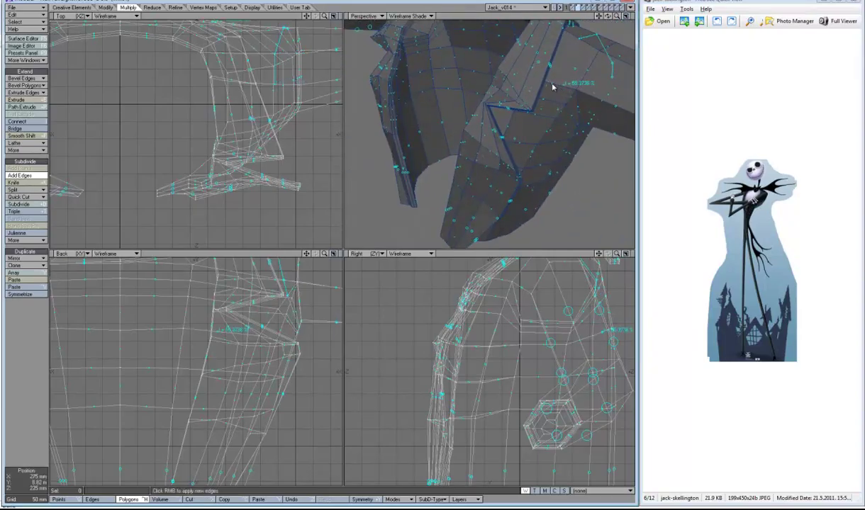
pyautogui.click(558, 90)
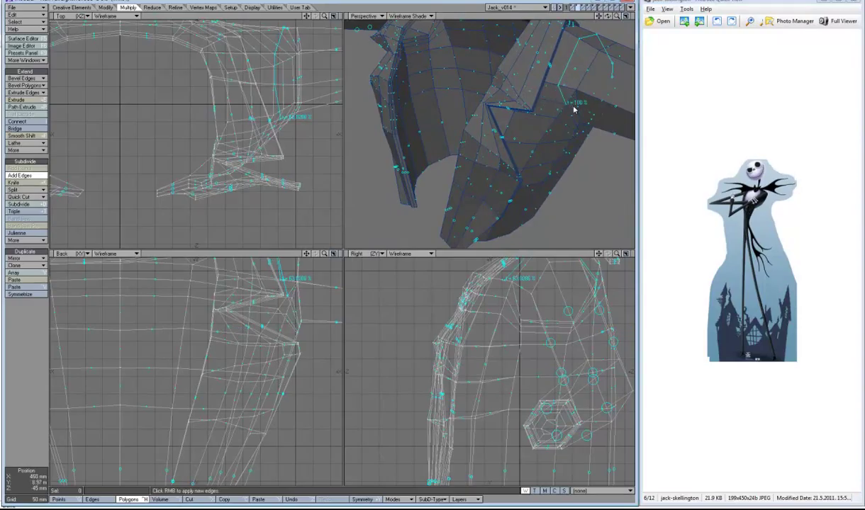
pyautogui.moveTo(607, 15); pyautogui.dragTo(574, 36)
pyautogui.rightClick(316, 243)
# - Try to add edges from the shoulder joint down the back of the jacket
pyautogui.keyDown('alt'); pyautogui.moveTo(453, 128); pyautogui.dragTo(456, 58); pyautogui.keyUp('alt')
pyautogui.hotkey('ctrl', 'g')
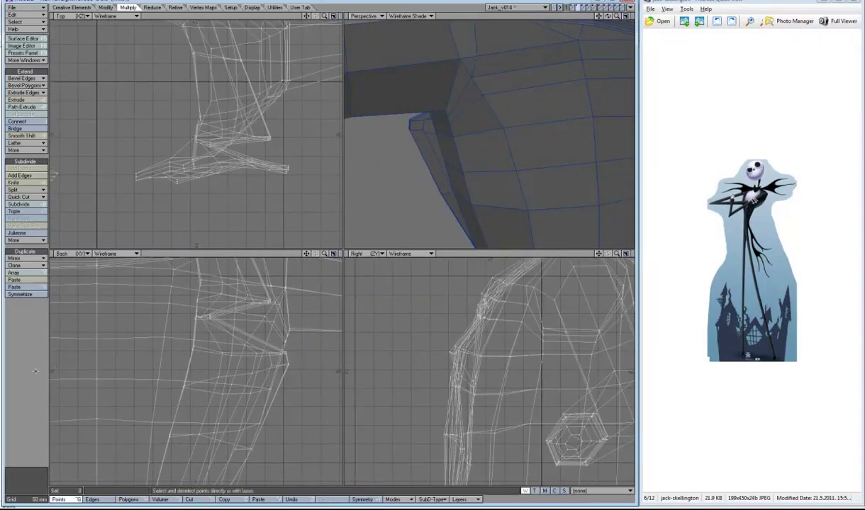
pyautogui.click(20, 175)
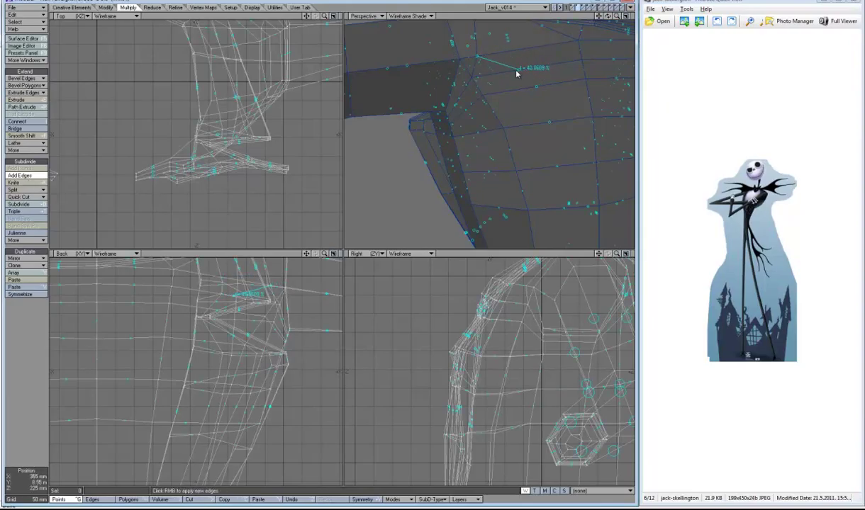
pyautogui.rightClick(556, 183)
pyautogui.press('a')
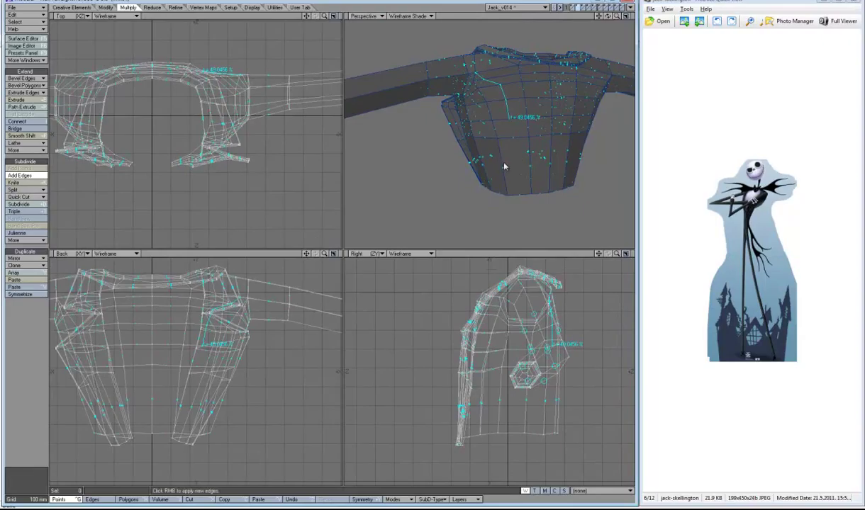
pyautogui.moveTo(608, 16); pyautogui.dragTo(617, 43)
pyautogui.press('.')
pyautogui.press('.')
pyautogui.press('Up')
pyautogui.press('Up')
# - Tidy the points at the rear armpit where the sleeve meets the jacket's back
pyautogui.press('.')
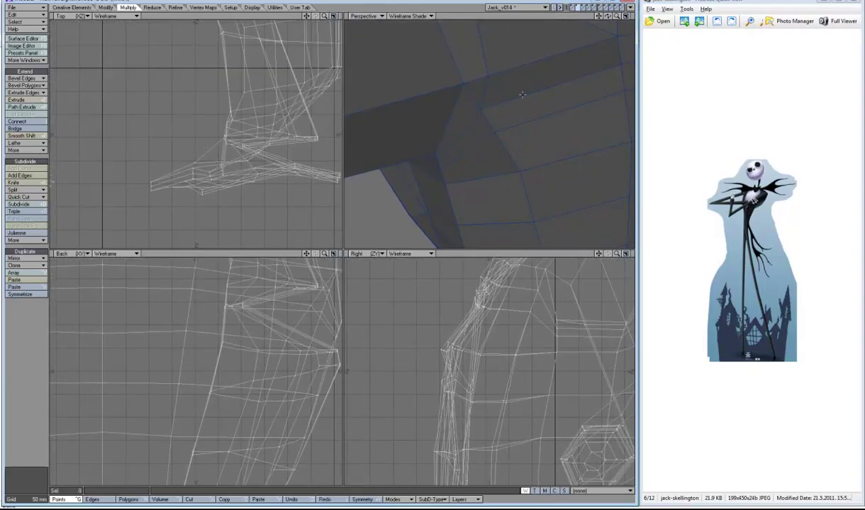
pyautogui.moveTo(607, 20); pyautogui.dragTo(496, 106)
pyautogui.click(487, 142)
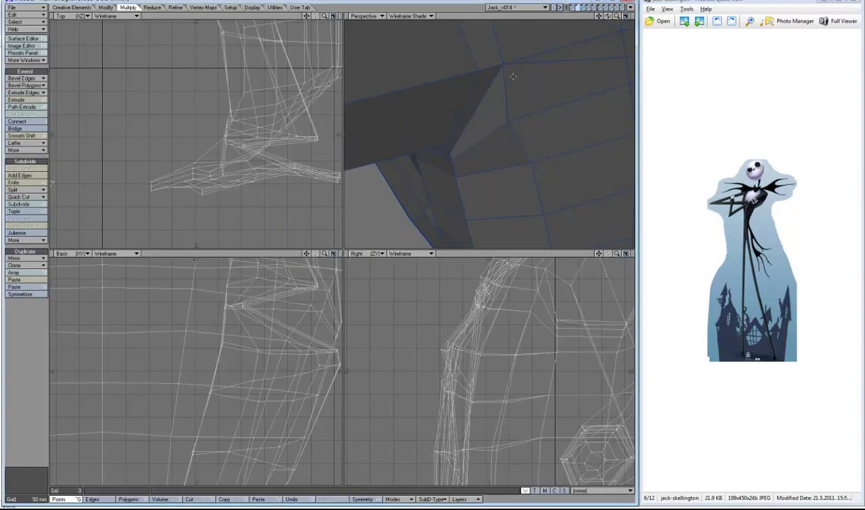
pyautogui.press(',')
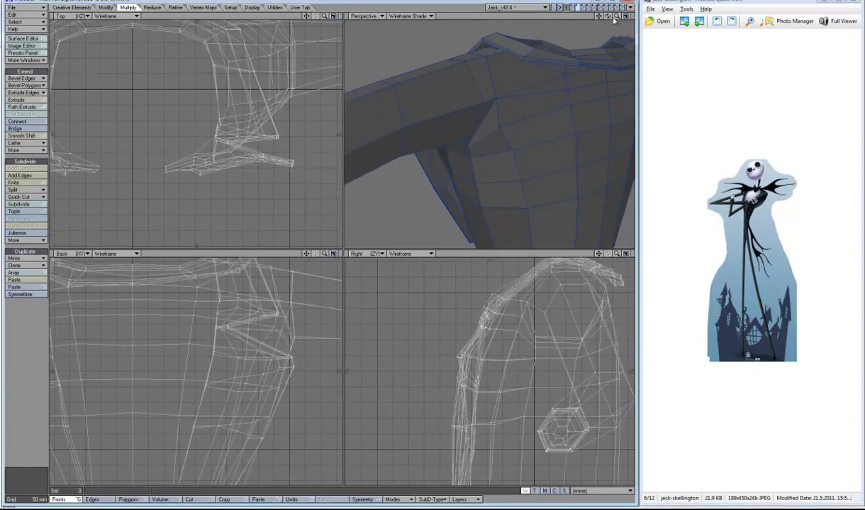
pyautogui.moveTo(610, 19); pyautogui.dragTo(474, 105)
pyautogui.press('t')
pyautogui.moveTo(607, 17); pyautogui.dragTo(507, 56)
pyautogui.click(461, 87)
# - Delete the negative-X half of the upper jacket, including its sleeve
pyautogui.press('a')
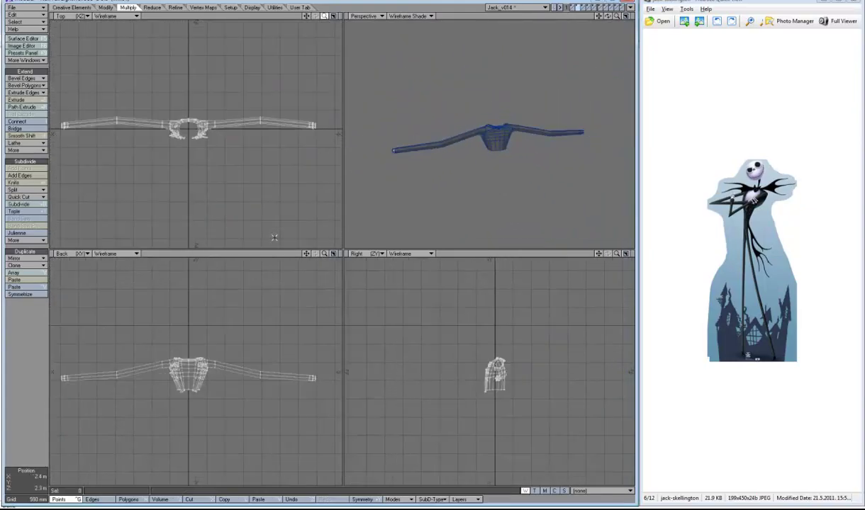
pyautogui.hotkey('ctrl', 'h')
pyautogui.press('Delete')
# - Weld the extra points beside the front armpit and reposition the resulting point on the sleeve joint
pyautogui.press('.')
pyautogui.press('.')
pyautogui.press('.')
pyautogui.press('.')
pyautogui.moveTo(607, 16); pyautogui.dragTo(501, 106)
pyautogui.press('.')
pyautogui.hotkey('ctrl', 'g')
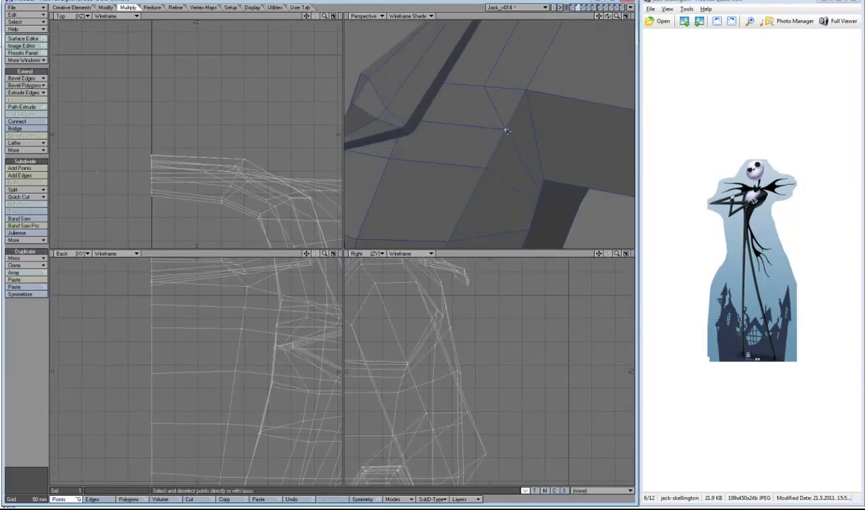
pyautogui.hotkey('ctrl', 'w')
pyautogui.press('t')
pyautogui.hotkey('shift', 'a')
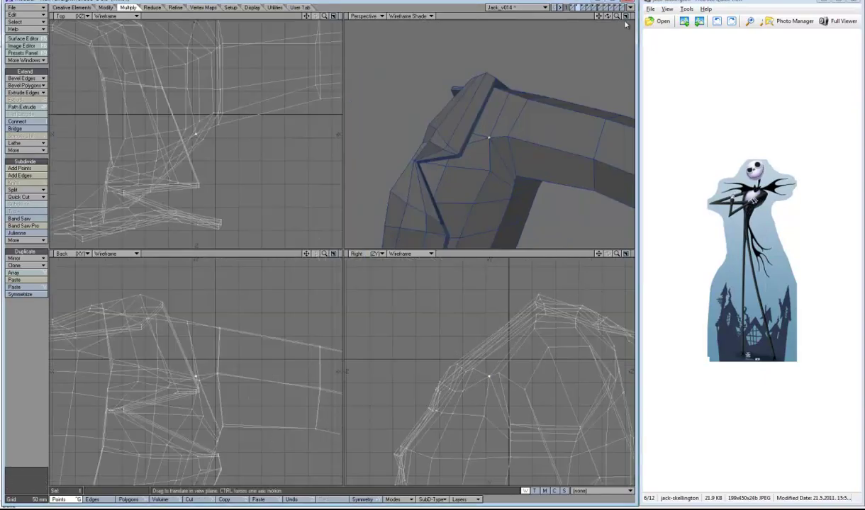
pyautogui.keyDown('alt'); pyautogui.moveTo(488, 139); pyautogui.dragTo(469, 149); pyautogui.keyUp('alt')
# - Merge the jacket half's duplicate points and check its polygon statistics
pyautogui.press('m')
pyautogui.press('Return')
pyautogui.press('Tab')
pyautogui.press('Return')
pyautogui.press('Tab')
pyautogui.hotkey('ctrl', 'h')
pyautogui.press('w')
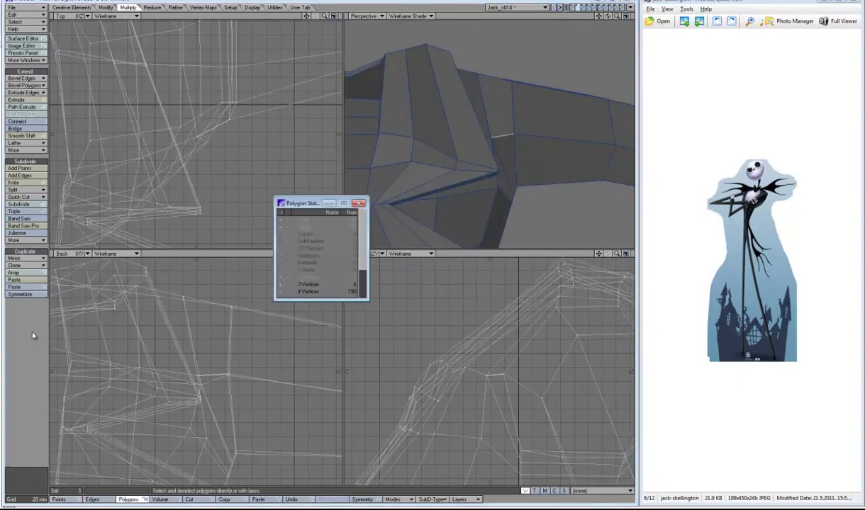
pyautogui.press('w')
# - Preview the jacket half as smoothed SubPatches, then return to the polygon cage in Wireframe Shade
pyautogui.press('Tab')
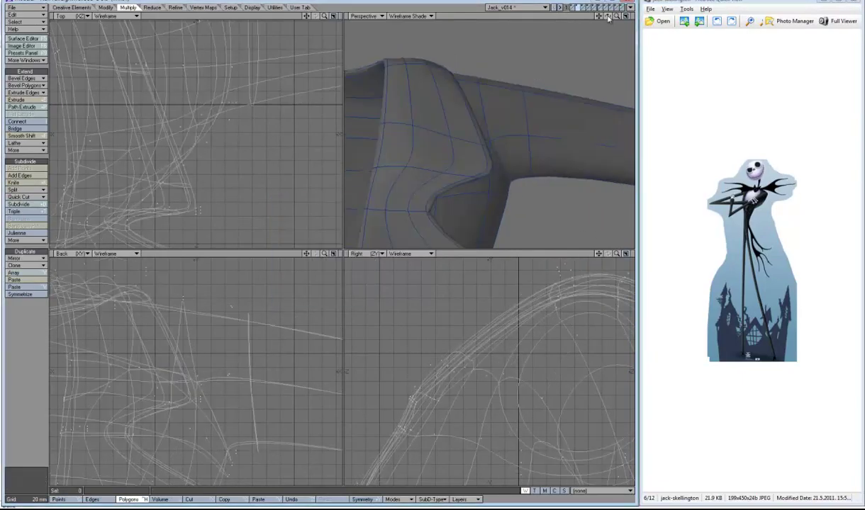
pyautogui.press('a')
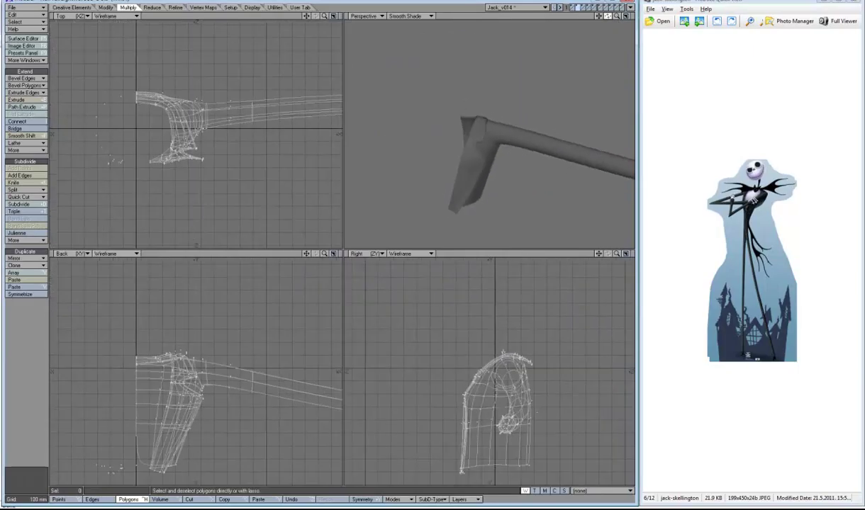
pyautogui.press('Tab')
pyautogui.click(404, 15)
pyautogui.click(404, 55)
# - Adjust the shoulder points on the jacket half, working from the inside of the torso
pyautogui.press('.')
pyautogui.hotkey('ctrl', 'g')
pyautogui.hotkey('ctrl', 'j')
pyautogui.click(331, 244)
pyautogui.hotkey('ctrl', 'j')
pyautogui.click(328, 244)
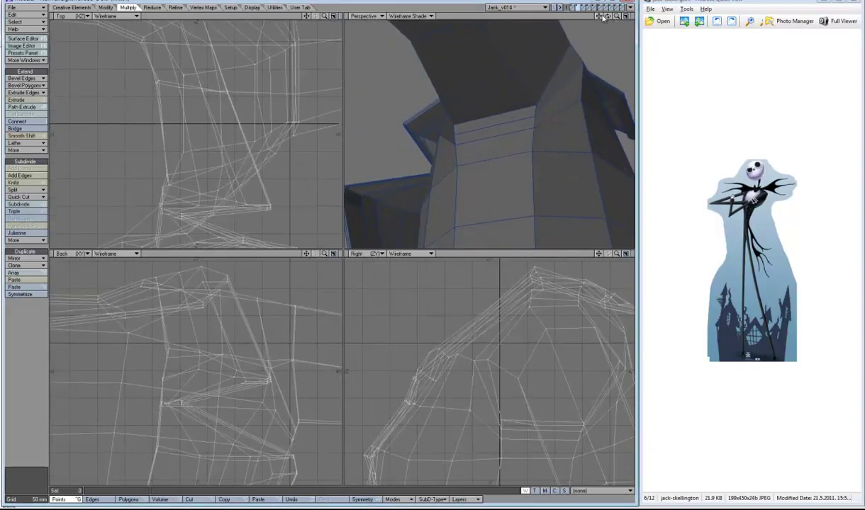
pyautogui.press('t')
pyautogui.press('space')
pyautogui.hotkey('alt', 'Left')
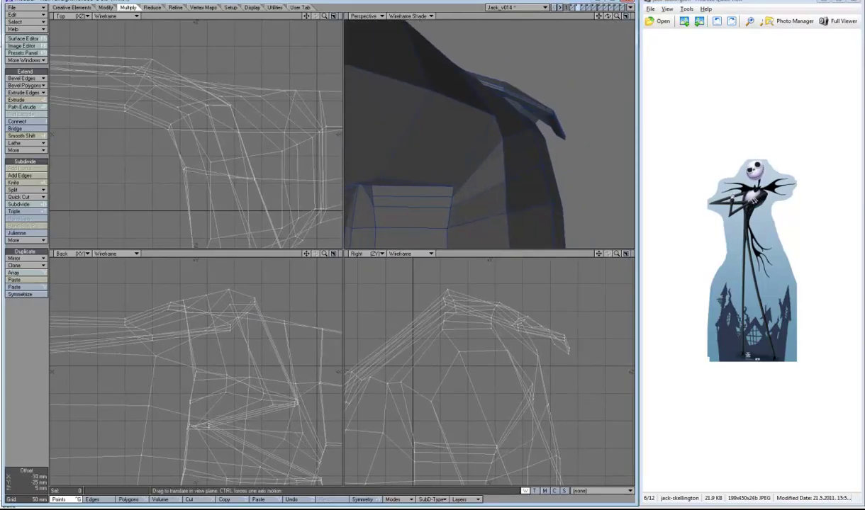
pyautogui.hotkey('alt', 'Left')
pyautogui.moveTo(297, 97); pyautogui.dragTo(297, 100)
pyautogui.keyDown('alt'); pyautogui.moveTo(536, 98); pyautogui.dragTo(389, 176); pyautogui.keyUp('alt')
pyautogui.moveTo(598, 16); pyautogui.dragTo(438, 101)
# - Mirror the jacket half across the X centre line to rebuild the other side and sleeve
pyautogui.press('a')
pyautogui.press('a')
pyautogui.press('t')
pyautogui.hotkey('shift', 'v')
pyautogui.moveTo(137, 107); pyautogui.dragTo(128, 201)
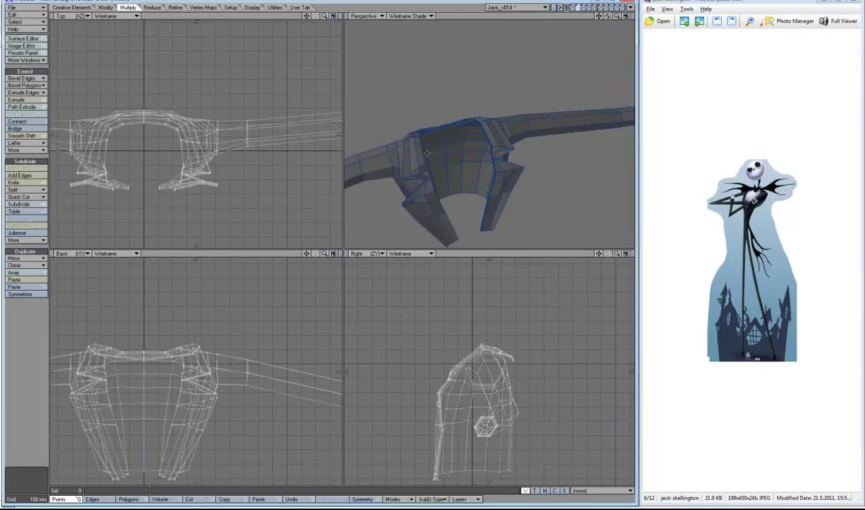
# - Merge the mirrored jacket's duplicate points and unhide the lower jacket and coat tails
pyautogui.press('Tab')
pyautogui.click(444, 244)
pyautogui.press('t')
pyautogui.press('u')
pyautogui.hotkey('shift', 'v')
pyautogui.press('n')
pyautogui.click(754, 154)
pyautogui.press('m')
pyautogui.press('Return')
# - Merge the paired seam points along the centre line of the jacket's back
pyautogui.click(447, 247)
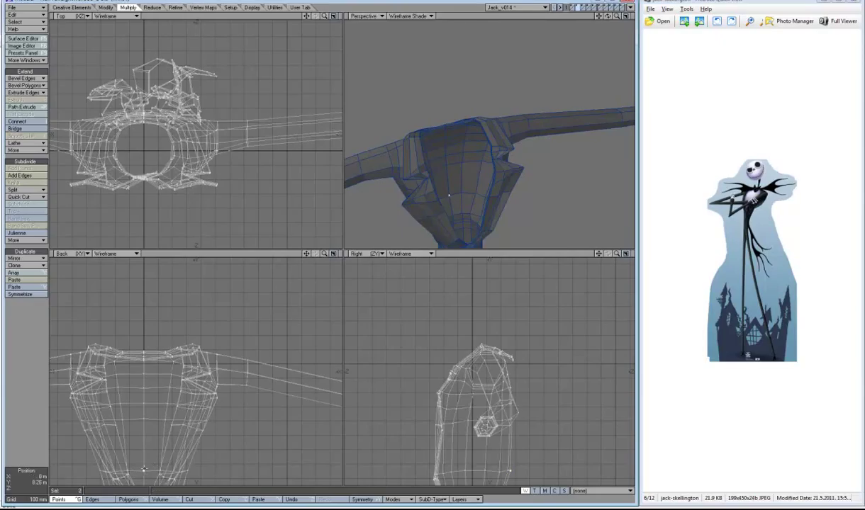
pyautogui.press('m')
pyautogui.press('Return')
pyautogui.press('Return')
pyautogui.press('m')
pyautogui.press('Return')
pyautogui.press('Return')
pyautogui.press('m')
pyautogui.press('Return')
pyautogui.press('m')
pyautogui.press('Return')
pyautogui.press('space')
pyautogui.press('m')
pyautogui.press('Return')
pyautogui.press('Return')
# - Check the X positions of the points on the jacket's rear centre line in Point Info
pyautogui.keyDown('alt'); pyautogui.moveTo(386, 244); pyautogui.dragTo(432, 205); pyautogui.keyUp('alt')
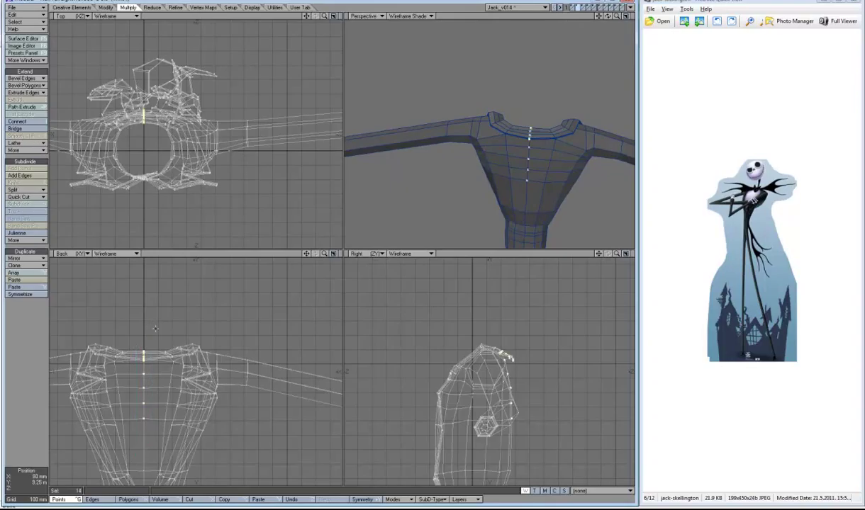
pyautogui.press('i')
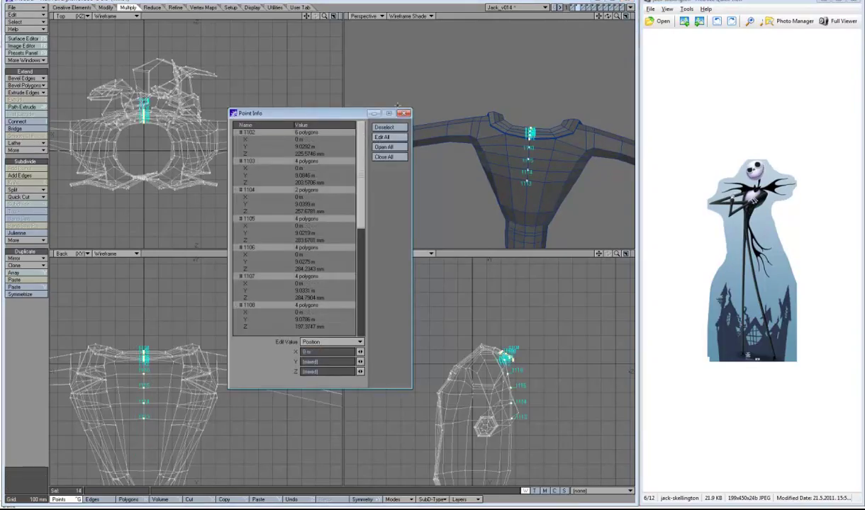
pyautogui.press('Return')
# - Turn on Symmetry and review the polygon statistics for the whole jacket
pyautogui.hotkey('ctrl', 'h')
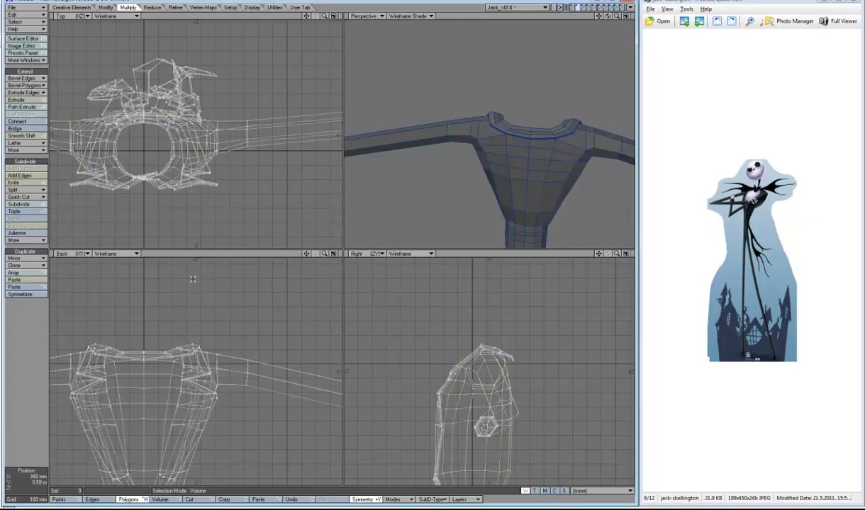
pyautogui.press('w')
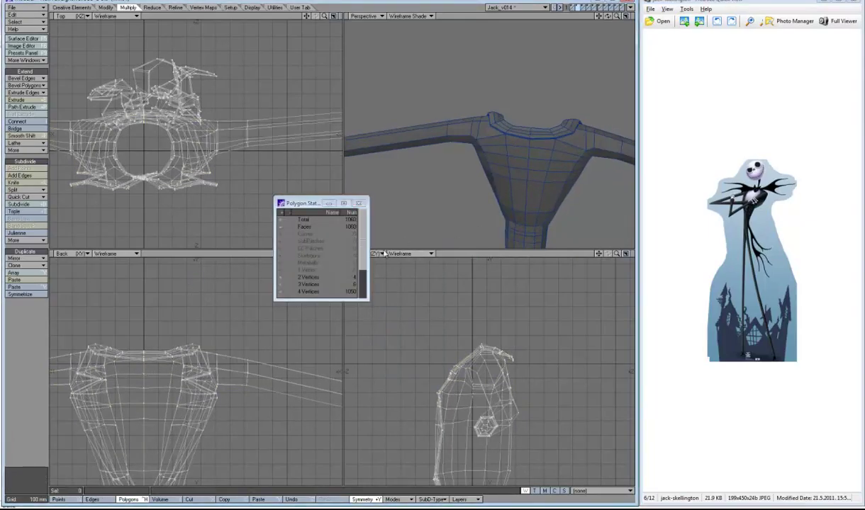
pyautogui.press('w')
# - Inspect the complete jacket as smoothed SubPatches in Smooth Shade, then return to the polygon cage
pyautogui.moveTo(607, 16); pyautogui.dragTo(546, 20)
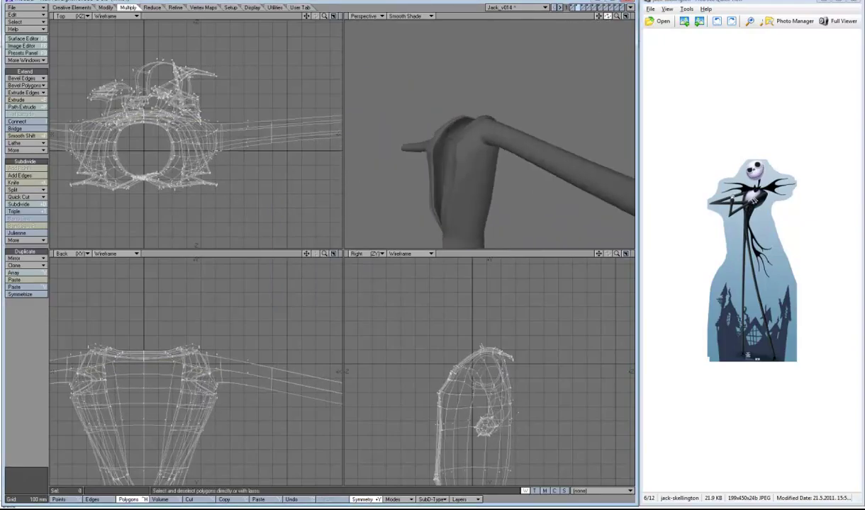
pyautogui.press('a')
pyautogui.press('Left')
pyautogui.hotkey('shift', 'a')
pyautogui.press('Tab')
pyautogui.press('a')
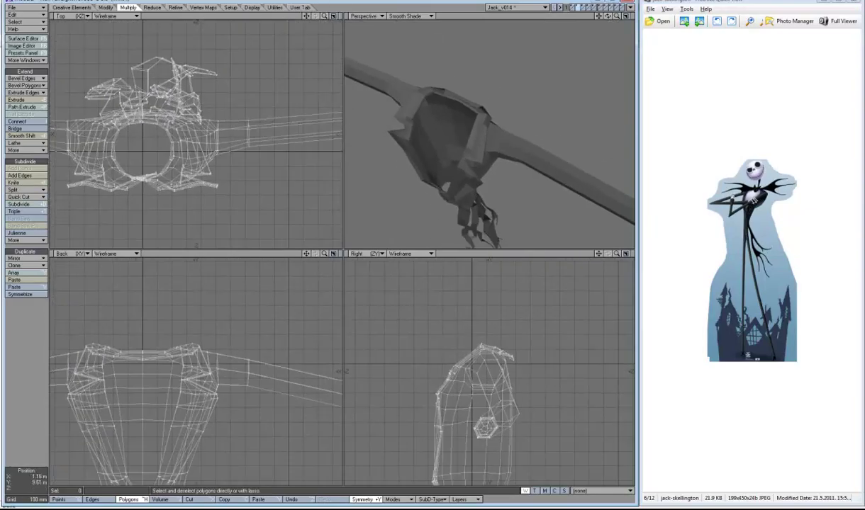
# - Select the upper jacket and sleeve polygons with a lasso and hide everything unselected
pyautogui.press(',')
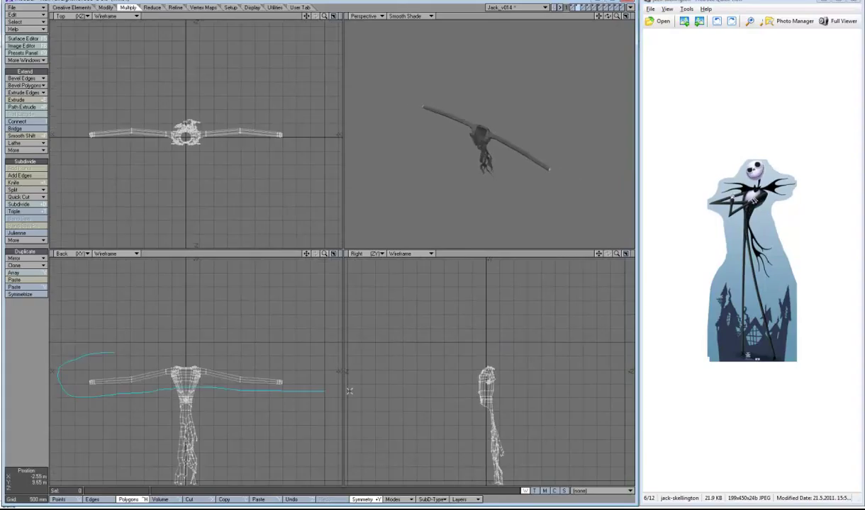
pyautogui.moveTo(307, 314); pyautogui.dragTo(240, 315, button='right')
pyautogui.click(252, 7)
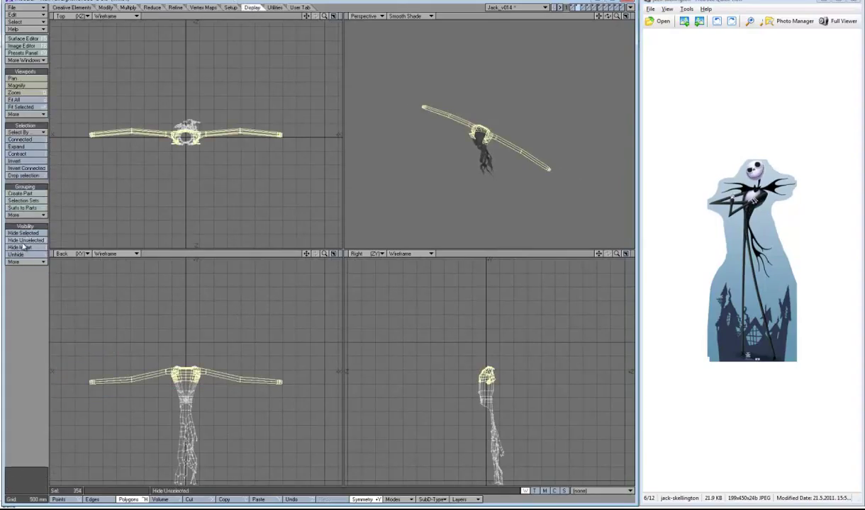
pyautogui.click(26, 241)
pyautogui.press('.')
# - Bring the hands' layer into view together with the jacket layer
pyautogui.moveTo(120, 99); pyautogui.dragTo(198, 246, button='right')
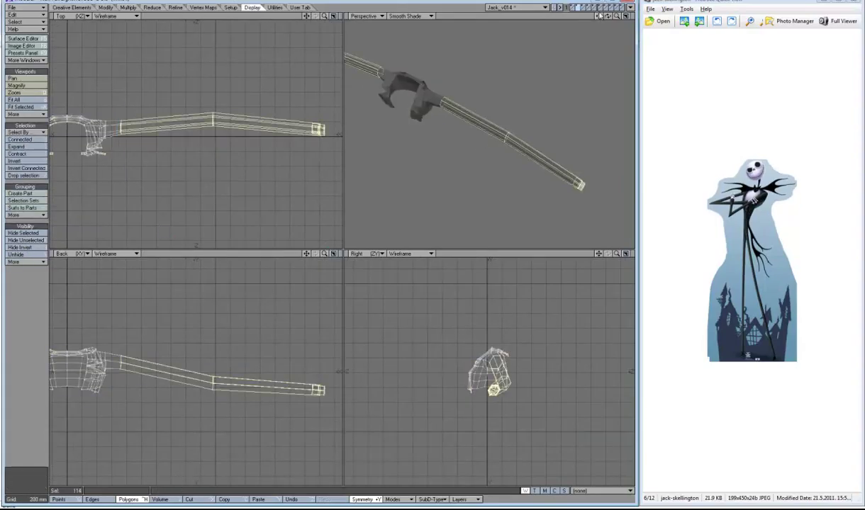
pyautogui.click(572, 7)
pyautogui.click(583, 8)
pyautogui.click(589, 7)
pyautogui.click(577, 7)
pyautogui.click(572, 10)
pyautogui.press('w')
pyautogui.click(280, 242)
pyautogui.click(358, 204)
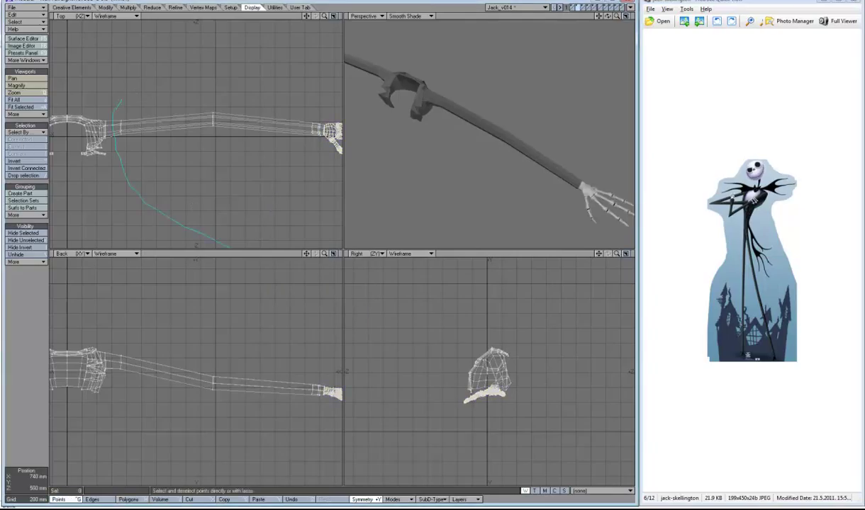
# - Turn Symmetry off and select the sleeve and hand polygons beyond the shoulder on the positive X side
pyautogui.click(92, 500)
pyautogui.hotkey('ctrl', 'h')
pyautogui.click(111, 105)
pyautogui.moveTo(110, 106)
pyautogui.mouseDown(button='right')
pyautogui.moveTo(131, 226)
pyautogui.moveTo(112, 106)
pyautogui.mouseUp(button='right')
pyautogui.press('.')
pyautogui.press('.')
pyautogui.press('.')
pyautogui.press('.')
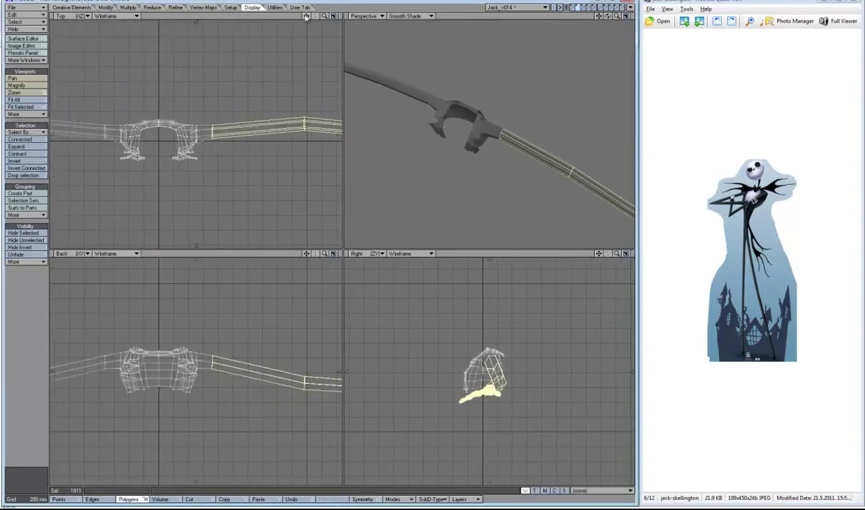
# - Switch the Perspective view to Wireframe Shade and try rotating the selected arm forward about the shoulder in the Top view
pyautogui.click(407, 16)
pyautogui.click(411, 42)
pyautogui.moveTo(197, 136); pyautogui.dragTo(152, 138)
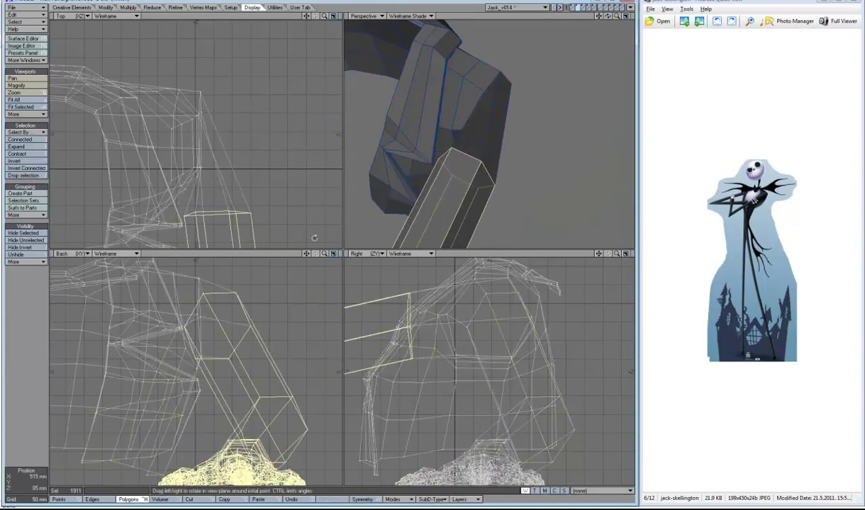
pyautogui.hotkey('ctrl', 'z')
# - Reduce the selection to the positive X sleeve's polygons without the hand and assign them a separate, lighter surface
pyautogui.moveTo(607, 15); pyautogui.dragTo(299, 226)
pyautogui.press('a')
pyautogui.press('.')
pyautogui.press('.')
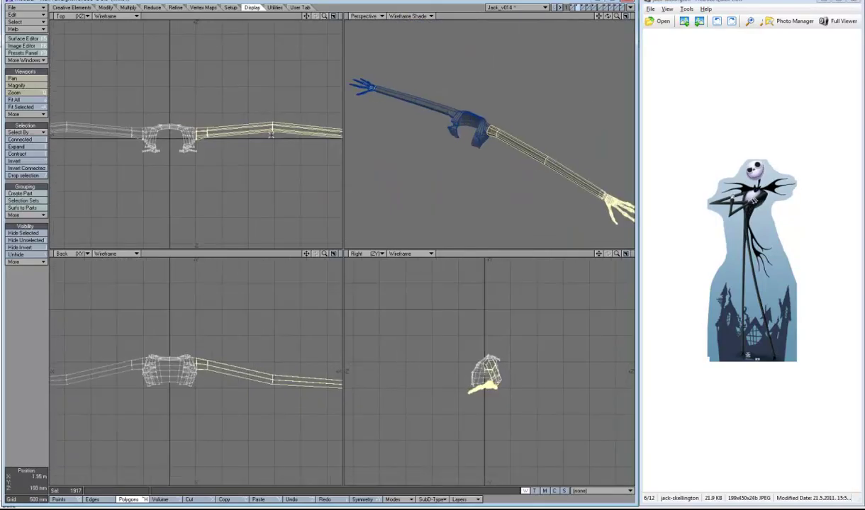
pyautogui.keyDown('alt'); pyautogui.keyDown('shift'); pyautogui.moveTo(496, 234); pyautogui.dragTo(277, 174); pyautogui.keyUp('shift'); pyautogui.keyUp('alt')
pyautogui.keyDown('ctrl'); pyautogui.moveTo(272, 128); pyautogui.dragTo(211, 183, button='right'); pyautogui.keyUp('ctrl')
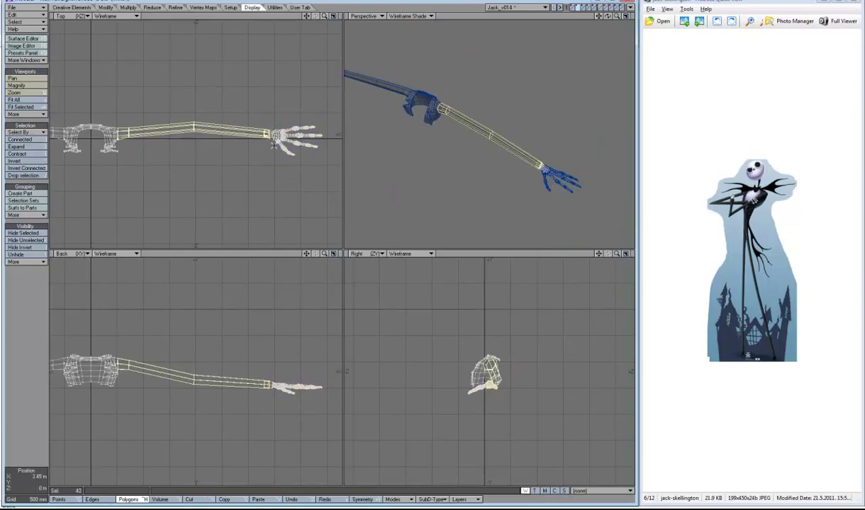
pyautogui.press('.')
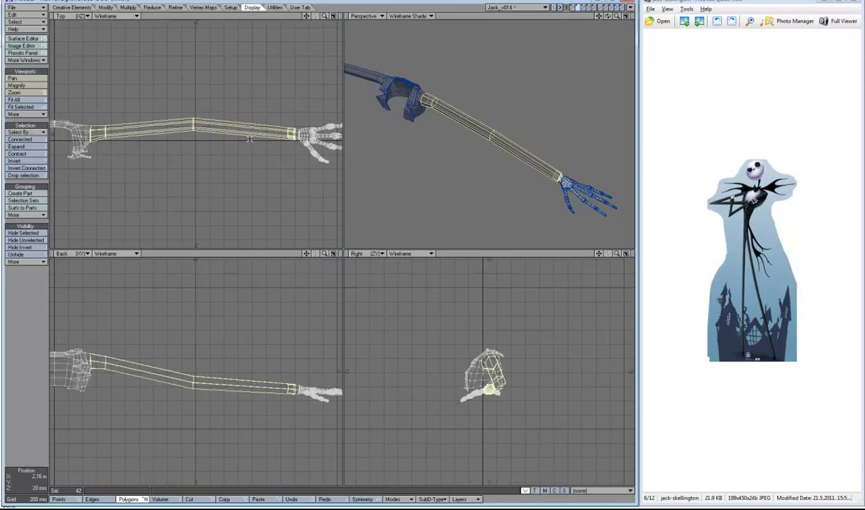
pyautogui.press('q')
pyautogui.press('Return')
pyautogui.press('.')
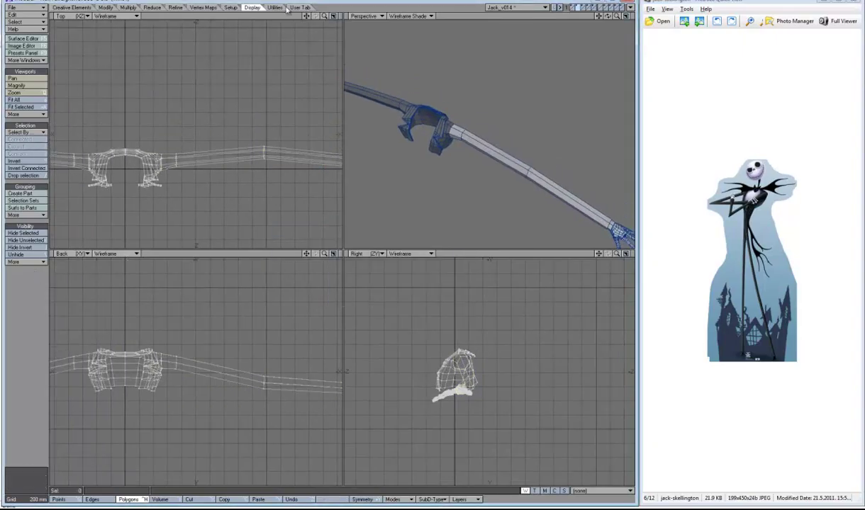
# - Select the points of the sleeve and hand and rotate them forward about the shoulder in the Top view
pyautogui.press(',')
pyautogui.hotkey('ctrl', 'g')
pyautogui.hotkey('ctrl', 'h')
pyautogui.hotkey('ctrl', 'g')
pyautogui.press('/')
pyautogui.hotkey('ctrl', 'z')
pyautogui.press('.')
pyautogui.press('.')
pyautogui.press('.')
pyautogui.press('.')
pyautogui.press('y')
pyautogui.moveTo(192, 153); pyautogui.dragTo(129, 155)
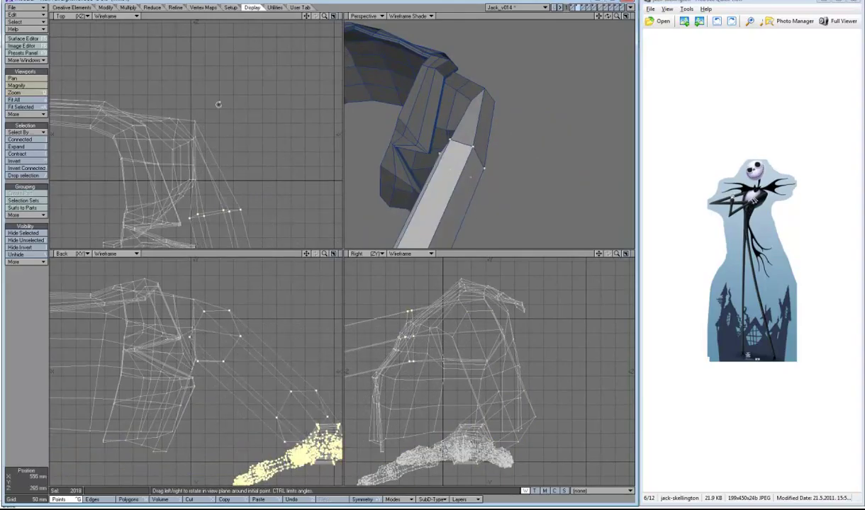
# - Select the outer shoulder points above the bent sleeve and move them to round off the shoulder bend
pyautogui.moveTo(324, 16)
pyautogui.mouseDown()
pyautogui.moveTo(312, 18)
pyautogui.moveTo(327, 19)
pyautogui.mouseUp()
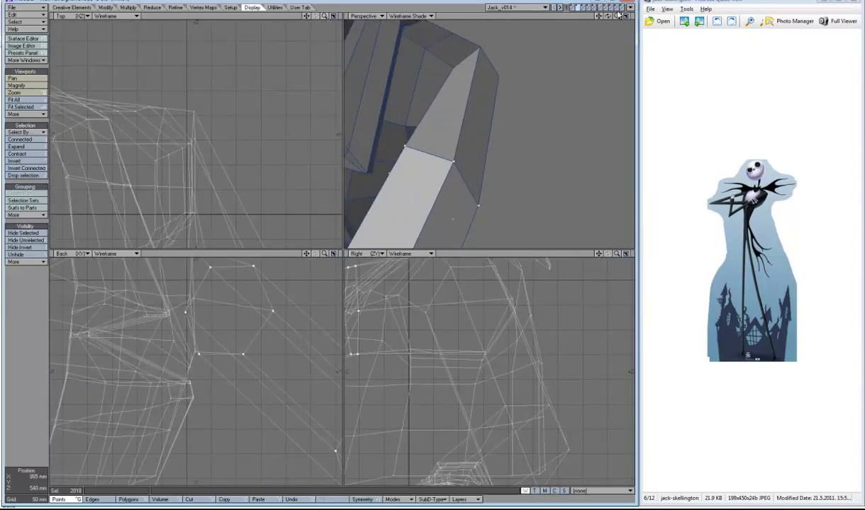
pyautogui.moveTo(607, 16); pyautogui.dragTo(589, 15)
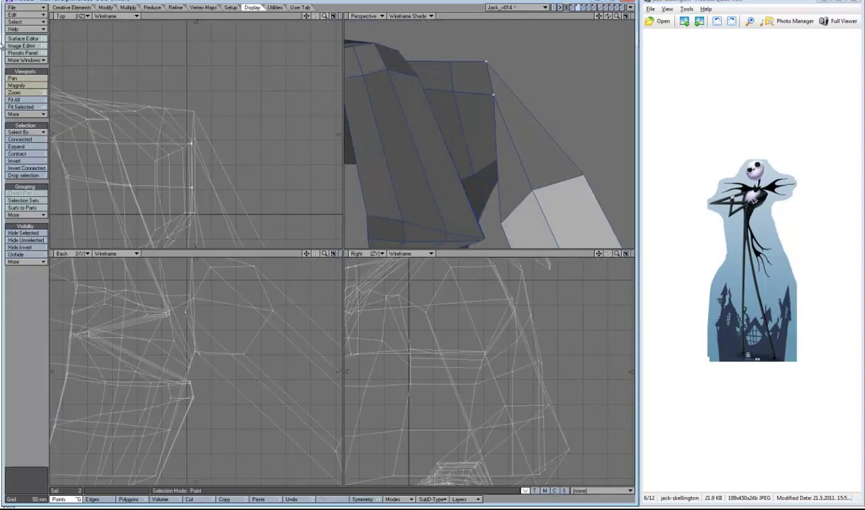
pyautogui.moveTo(213, 177)
pyautogui.mouseDown()
pyautogui.moveTo(241, 177)
pyautogui.moveTo(221, 181)
pyautogui.mouseUp()
pyautogui.moveTo(306, 16); pyautogui.dragTo(315, 240)
pyautogui.moveTo(307, 141); pyautogui.dragTo(305, 144, button='right')
pyautogui.moveTo(305, 144); pyautogui.dragTo(305, 94)
# - Preview the bent shoulder as smoothed SubPatches and return to the polygon cage
pyautogui.moveTo(602, 15)
pyautogui.mouseDown()
pyautogui.moveTo(609, 21)
pyautogui.moveTo(435, 118)
pyautogui.mouseUp()
pyautogui.press('.')
pyautogui.hotkey('ctrl', 'v')
pyautogui.press('Escape')
pyautogui.click(35, 316)
pyautogui.press('Tab')
pyautogui.click(407, 16)
pyautogui.click(408, 32)
pyautogui.moveTo(608, 16); pyautogui.dragTo(539, 64)
pyautogui.press('Tab')
# - Select the arm polygons from the shoulder ring to the hand and move them slightly in the Top view to refit the shoulder
pyautogui.press('w')
pyautogui.click(279, 248)
pyautogui.click(359, 205)
pyautogui.press('a')
pyautogui.hotkey('shift', 'a')
pyautogui.press('t')
pyautogui.moveTo(227, 141); pyautogui.dragTo(226, 162)
pyautogui.click(407, 16)
pyautogui.keyDown('alt'); pyautogui.moveTo(489, 135); pyautogui.dragTo(418, 131); pyautogui.keyUp('alt')
pyautogui.moveTo(161, 199); pyautogui.dragTo(156, 199)
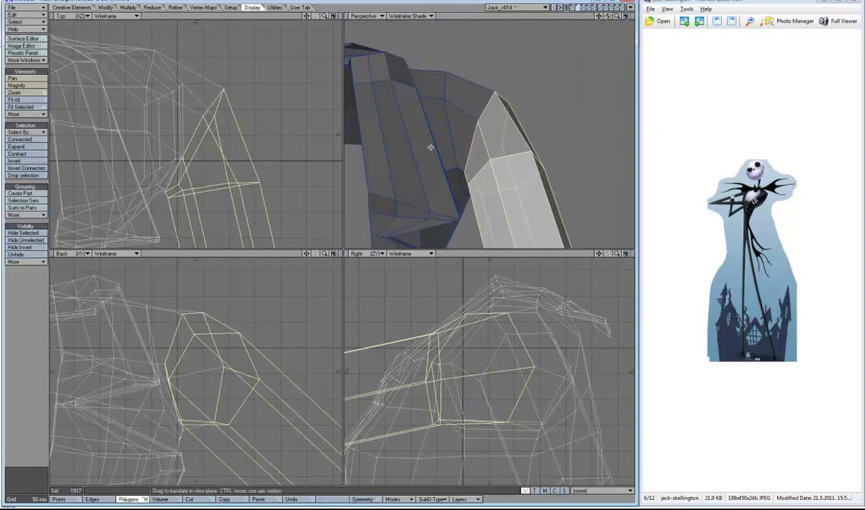
# - Reselect the whole forward-pointing arm with its hand and rotate it downward about the shoulder in the Right view
pyautogui.hotkey('ctrl', 'g')
pyautogui.press('a')
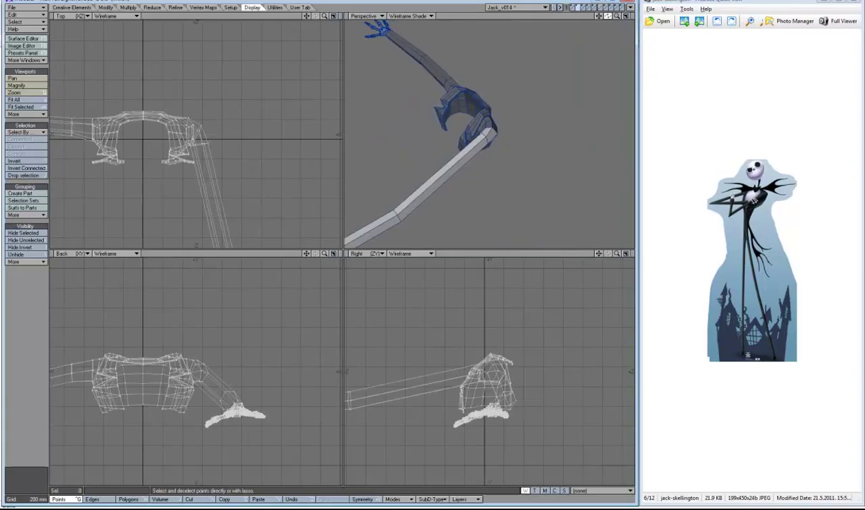
pyautogui.keyDown('alt'); pyautogui.moveTo(432, 71); pyautogui.dragTo(482, 67); pyautogui.keyUp('alt')
pyautogui.scroll(-2, 214, 173)
pyautogui.press('a')
pyautogui.hotkey('ctrl', 'h')
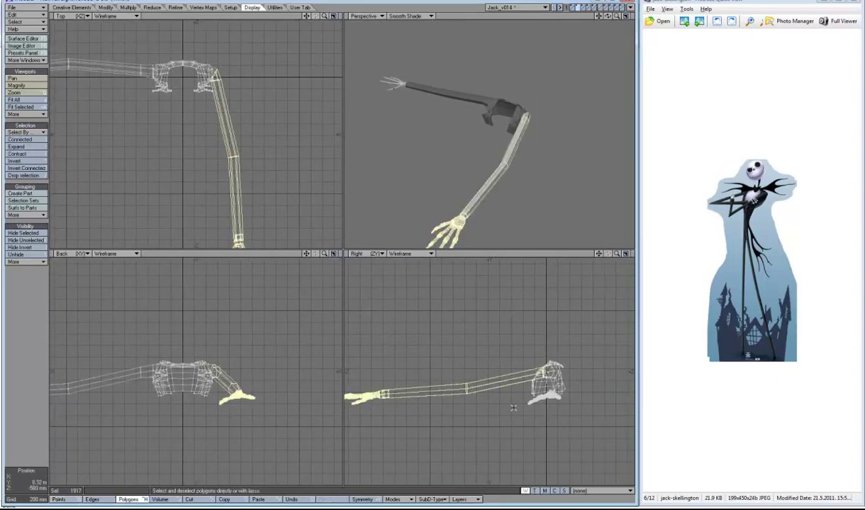
pyautogui.moveTo(617, 253); pyautogui.dragTo(315, 238)
pyautogui.moveTo(546, 369); pyautogui.dragTo(480, 198)
# - Return the Perspective view to Wireframe Shade and select only the arm and hand polygons beyond the shoulder ring
pyautogui.click(411, 16)
pyautogui.click(415, 10)
pyautogui.press(',')
pyautogui.moveTo(607, 15); pyautogui.dragTo(233, 203)
pyautogui.click(468, 236)
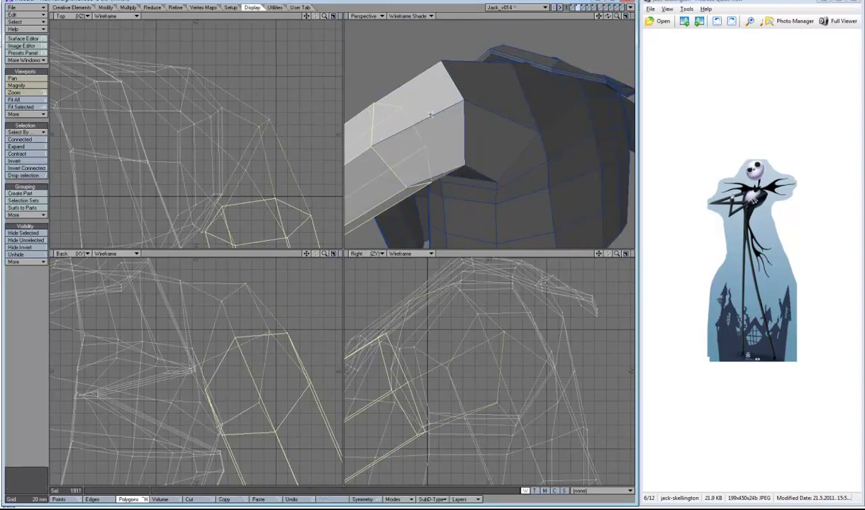
pyautogui.press('u')
pyautogui.click(333, 501)
pyautogui.hotkey('shift', 'a')
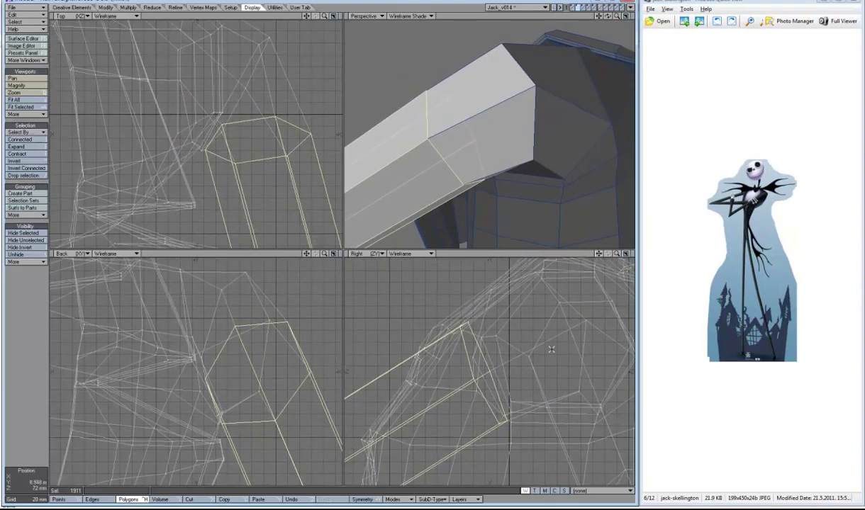
# - Try rotating the arm and hand further downward about the shoulder in the Right view
pyautogui.moveTo(534, 341); pyautogui.dragTo(567, 341)
pyautogui.press(',')
pyautogui.press(',')
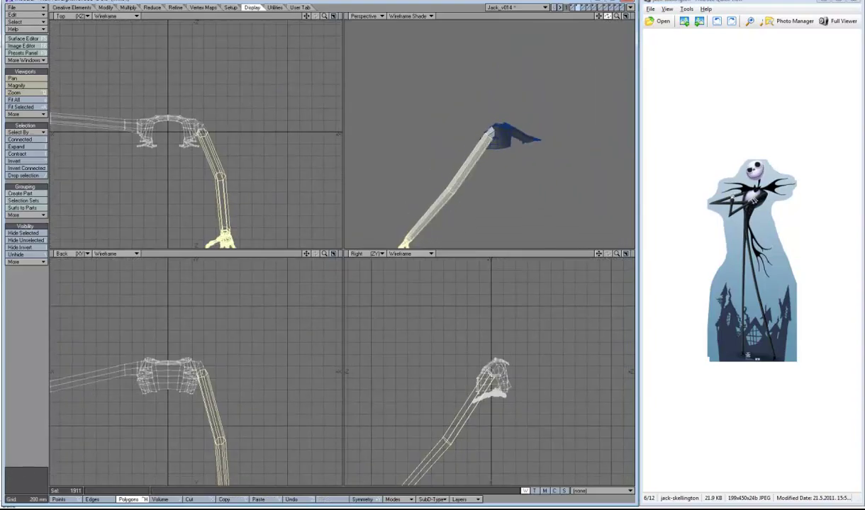
pyautogui.press('u')
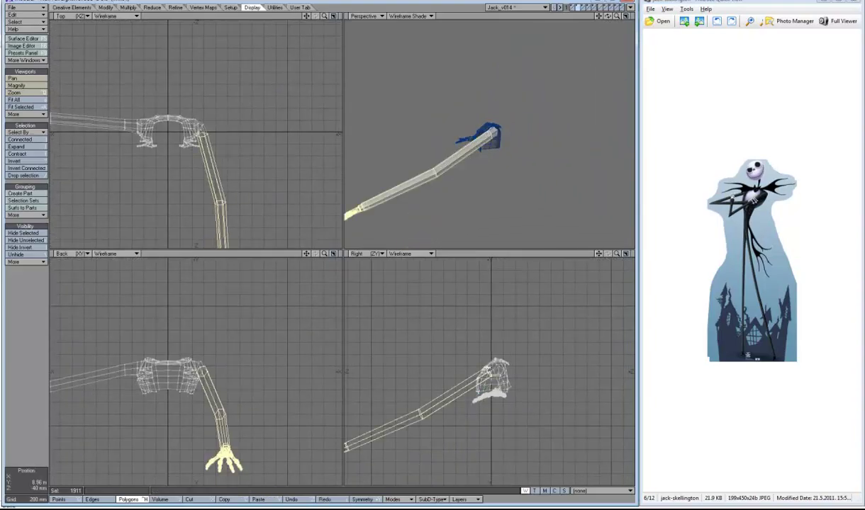
# - Select the forearm and hand polygons beyond the elbow of the lowered arm
pyautogui.click(59, 499)
pyautogui.moveTo(607, 16)
pyautogui.mouseDown()
pyautogui.moveTo(627, 17)
pyautogui.moveTo(617, 20)
pyautogui.mouseUp()
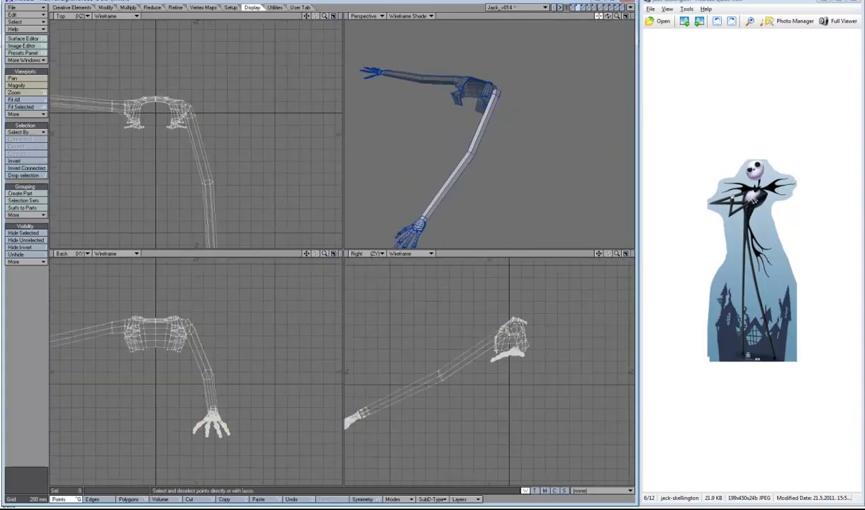
pyautogui.hotkey('shift', 'u')
pyautogui.hotkey('ctrl', 'h')
pyautogui.click(214, 134)
pyautogui.press(']')
pyautogui.moveTo(204, 132); pyautogui.dragTo(213, 132)
pyautogui.press('u')
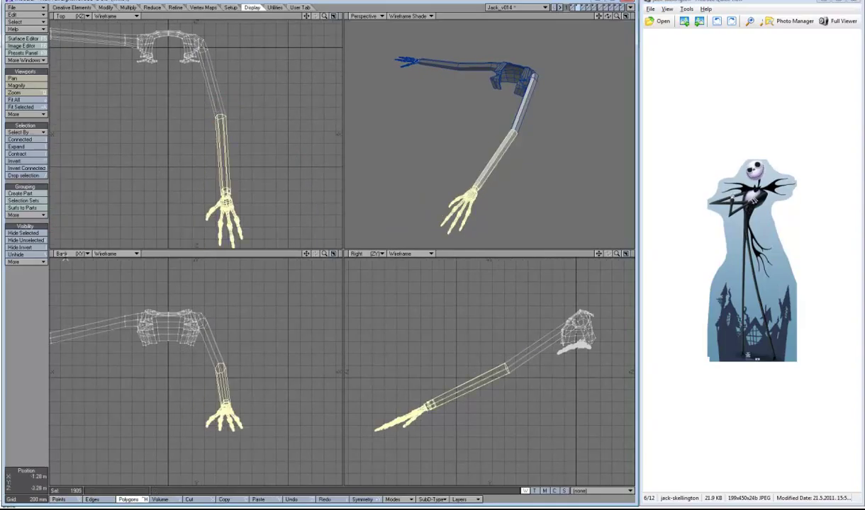
# - Select the upper sleeve's polygon band and cut an extra ring near its elbow end with Band Saw Pro
pyautogui.click(210, 82)
pyautogui.click(130, 8)
pyautogui.click(23, 226)
pyautogui.click(764, 314)
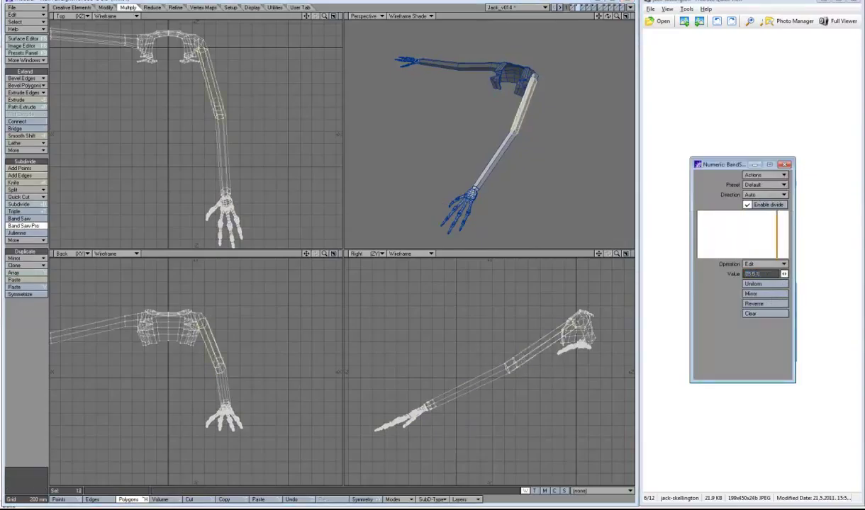
pyautogui.press('space')
pyautogui.click(784, 164)
# - Select the forearm and hand, rotate them inward about the elbow, and move them to refit the elbow joint
pyautogui.press(']')
pyautogui.keyDown('alt'); pyautogui.moveTo(489, 134); pyautogui.dragTo(526, 127); pyautogui.keyUp('alt')
pyautogui.press('y')
pyautogui.moveTo(220, 113); pyautogui.dragTo(186, 114)
pyautogui.press('t')
pyautogui.press('.')
pyautogui.moveTo(206, 142); pyautogui.dragTo(197, 143)
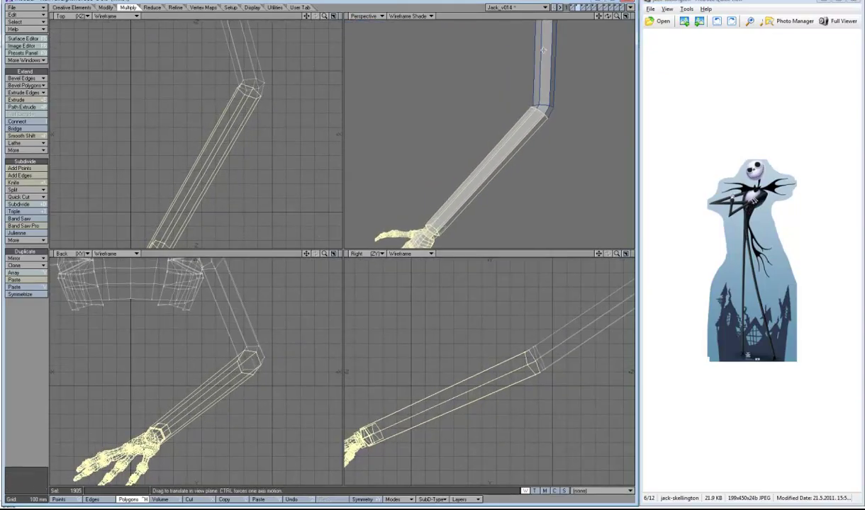
# - Rotate the forearm and hand across the front of the chest, raising them and tilting them toward the body
pyautogui.keyDown('alt'); pyautogui.moveTo(543, 49); pyautogui.dragTo(518, 111); pyautogui.keyUp('alt')
pyautogui.press('y')
pyautogui.press('u')
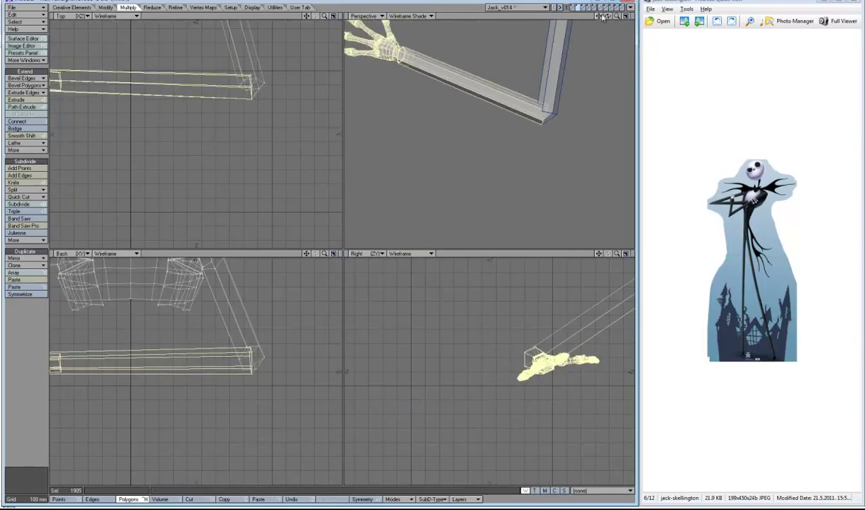
pyautogui.moveTo(606, 17); pyautogui.dragTo(570, 27)
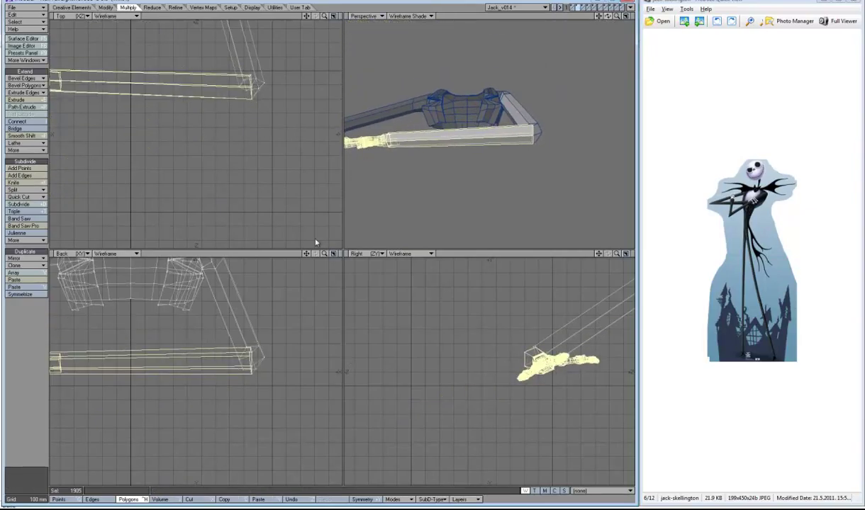
pyautogui.moveTo(177, 425); pyautogui.dragTo(159, 425)
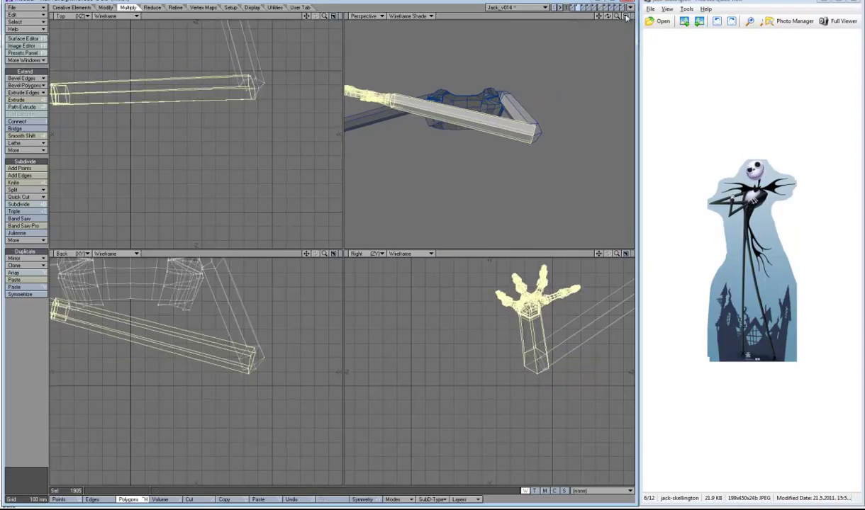
pyautogui.moveTo(619, 18); pyautogui.dragTo(595, 17)
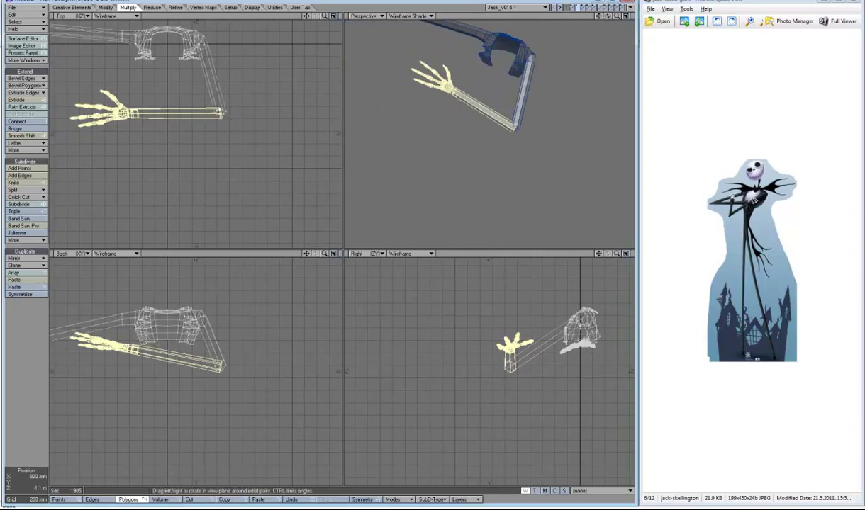
pyautogui.moveTo(383, 76); pyautogui.dragTo(391, 76)
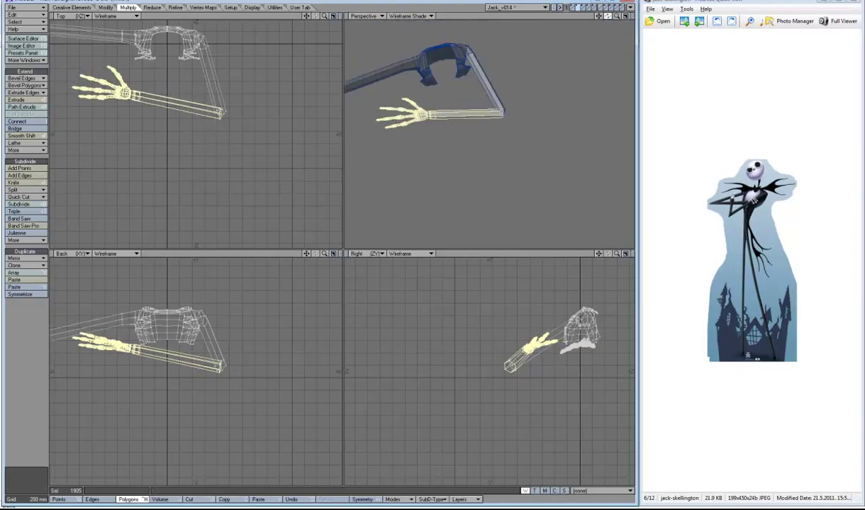
# - Select the opposite sleeve's polygons without the hand and assign them the lighter arm surface
pyautogui.hotkey('ctrl', 'g')
pyautogui.click(54, 411)
pyautogui.moveTo(306, 16); pyautogui.dragTo(342, 53)
pyautogui.moveTo(607, 16)
pyautogui.mouseDown()
pyautogui.moveTo(624, 43)
pyautogui.moveTo(609, 18)
pyautogui.mouseUp()
pyautogui.hotkey('ctrl', 'h')
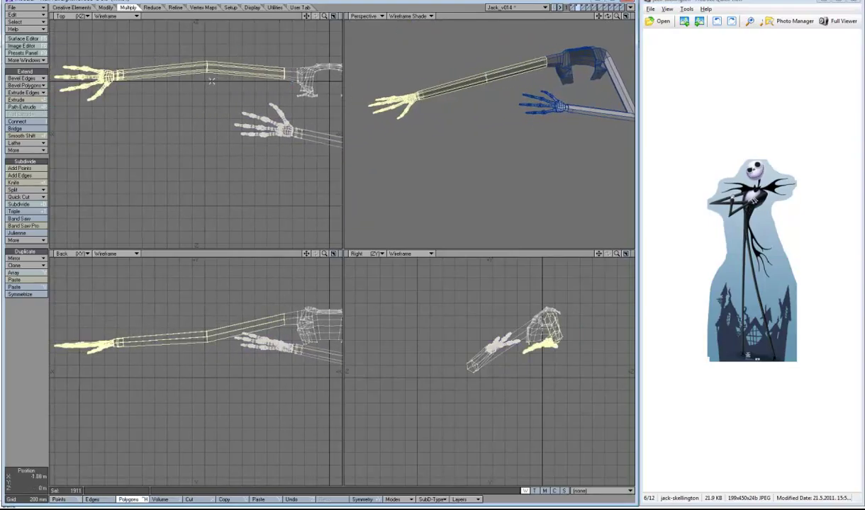
pyautogui.keyDown('ctrl'); pyautogui.keyDown('shift'); pyautogui.click(254, 81); pyautogui.keyUp('shift'); pyautogui.keyUp('ctrl')
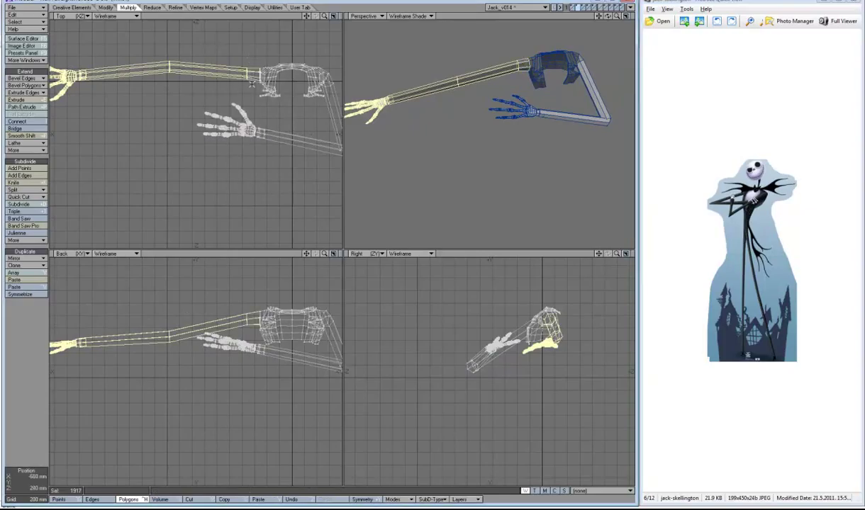
pyautogui.press('u')
pyautogui.press('q')
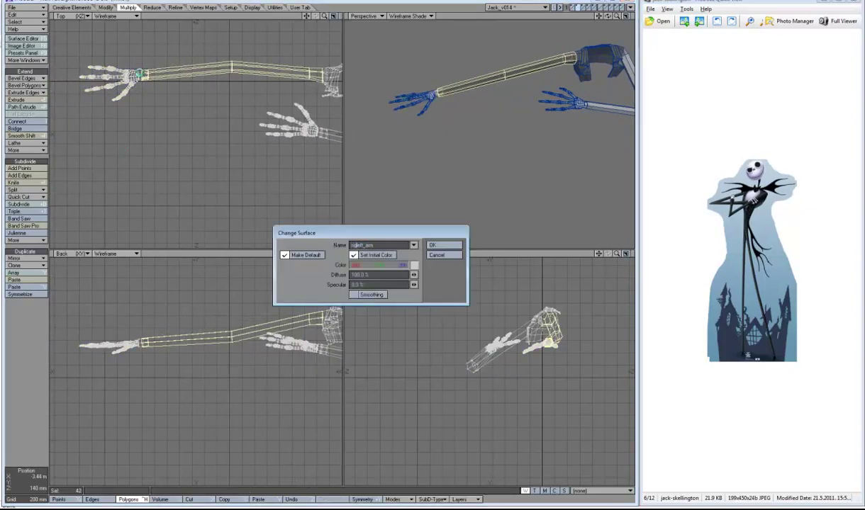
pyautogui.press('Escape')
pyautogui.hotkey('shift', 'u')
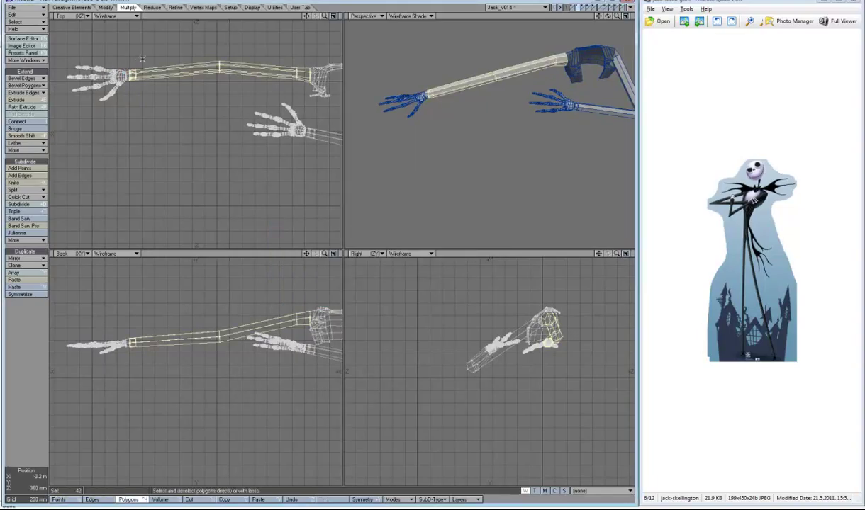
# - Rotate the opposite arm and hand forward about the shoulder in the Top view and adjust their tilt in the Right view
pyautogui.press('y')
pyautogui.moveTo(215, 47); pyautogui.dragTo(567, 71)
pyautogui.press('y')
pyautogui.moveTo(468, 426)
pyautogui.mouseDown()
pyautogui.moveTo(517, 425)
pyautogui.moveTo(475, 426)
pyautogui.mouseUp()
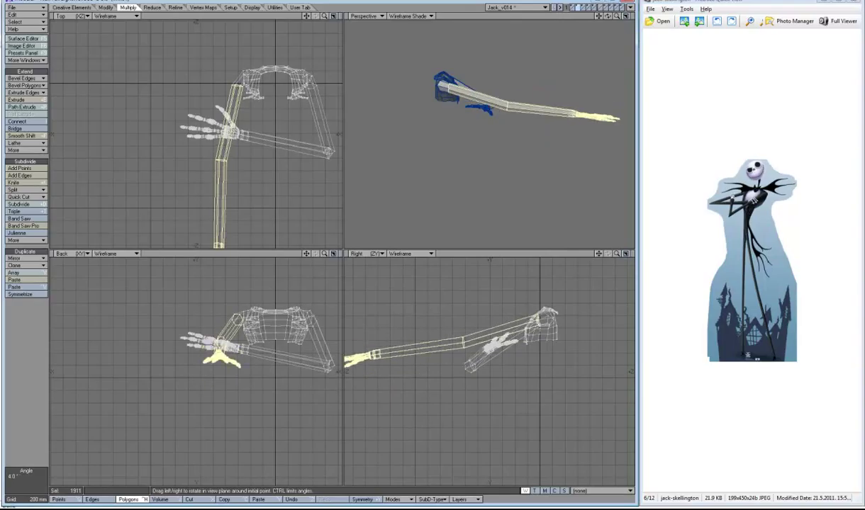
# - Lower the opposite arm and hand about the shoulder in the Right view and adjust their angle in the Back view
pyautogui.moveTo(608, 15); pyautogui.dragTo(588, 42)
pyautogui.press('y')
pyautogui.moveTo(520, 305); pyautogui.dragTo(467, 306)
pyautogui.moveTo(602, 22); pyautogui.dragTo(433, 25)
pyautogui.moveTo(213, 368); pyautogui.dragTo(234, 368)
pyautogui.press('.')
# - Cut an extra ring near the elbow end of the opposite arm's forearm with Band Saw Pro
pyautogui.moveTo(610, 32); pyautogui.dragTo(471, 32)
pyautogui.click(26, 452)
pyautogui.press('n')
pyautogui.press('space')
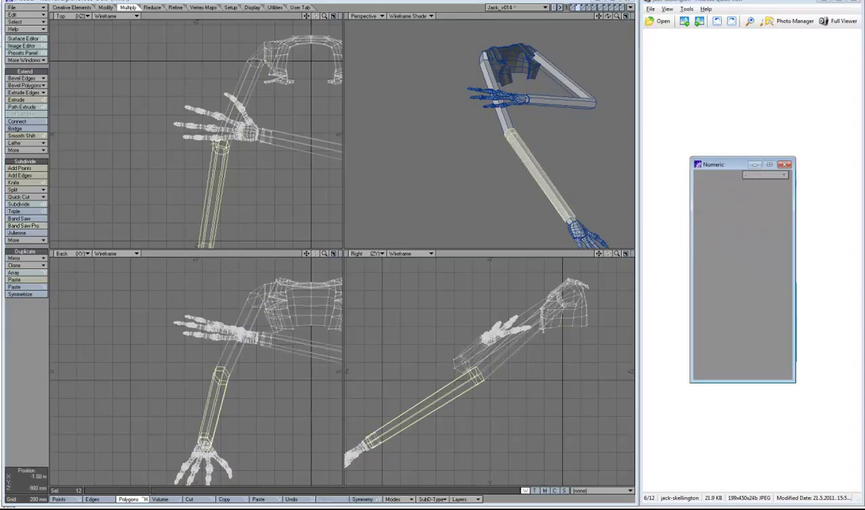
pyautogui.hotkey('shift', '[')
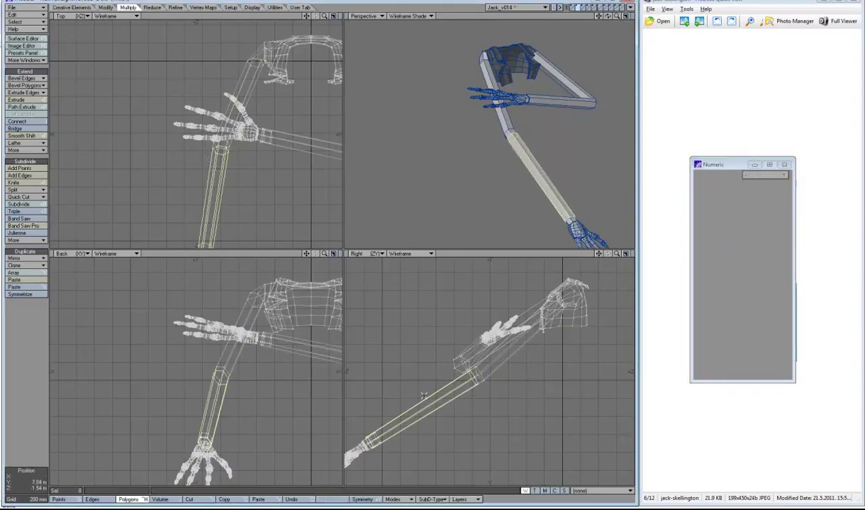
# - Select the opposite forearm and hand and rotate them about the elbow so they cross in front of the other forearm
pyautogui.press('u')
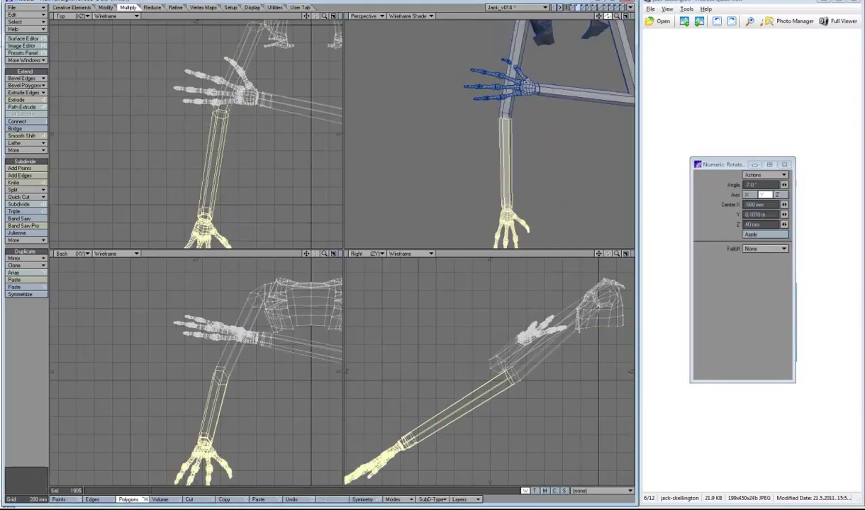
pyautogui.keyDown('alt'); pyautogui.moveTo(517, 151); pyautogui.dragTo(525, 152); pyautogui.keyUp('alt')
pyautogui.click(756, 168)
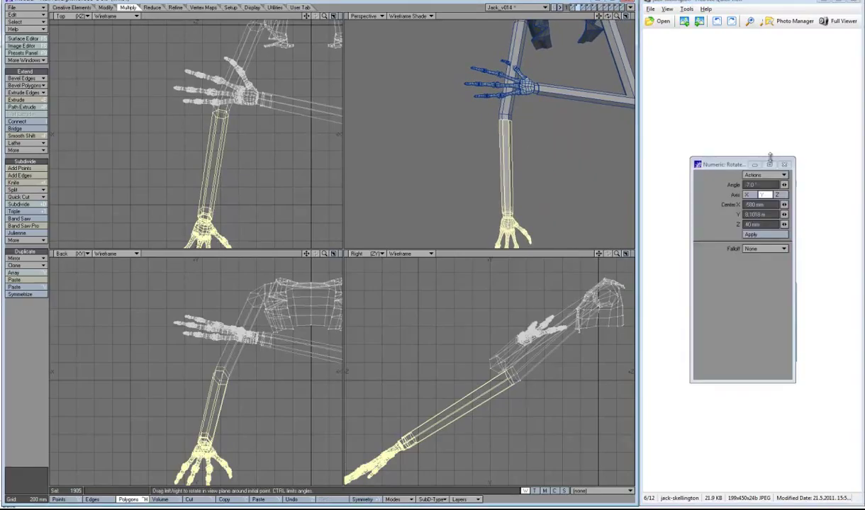
pyautogui.moveTo(333, 351); pyautogui.dragTo(408, 351)
pyautogui.keyDown('alt'); pyautogui.moveTo(517, 152); pyautogui.dragTo(553, 124); pyautogui.keyUp('alt')
pyautogui.keyDown('alt'); pyautogui.keyDown('shift'); pyautogui.moveTo(213, 354); pyautogui.dragTo(144, 386); pyautogui.keyUp('shift'); pyautogui.keyUp('alt')
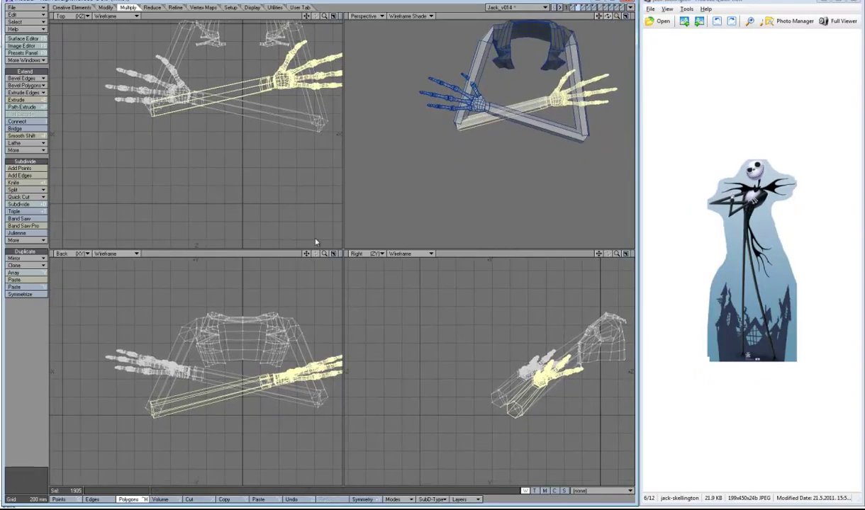
# - Adjust the elbow points of the second crossed forearm in the Perspective and Back views
pyautogui.moveTo(457, 130); pyautogui.dragTo(463, 152)
pyautogui.press('t')
pyautogui.keyDown('alt'); pyautogui.moveTo(570, 23); pyautogui.dragTo(598, 16); pyautogui.keyUp('alt')
pyautogui.hotkey('ctrl', 'g')
pyautogui.click(50, 409)
# - Unhide the rest of the jacket geometry and display the head and body layer together with it
pyautogui.press('a')
pyautogui.press('\\')
pyautogui.keyDown('shift'); pyautogui.click(558, 7); pyautogui.keyUp('shift')
pyautogui.press('a')
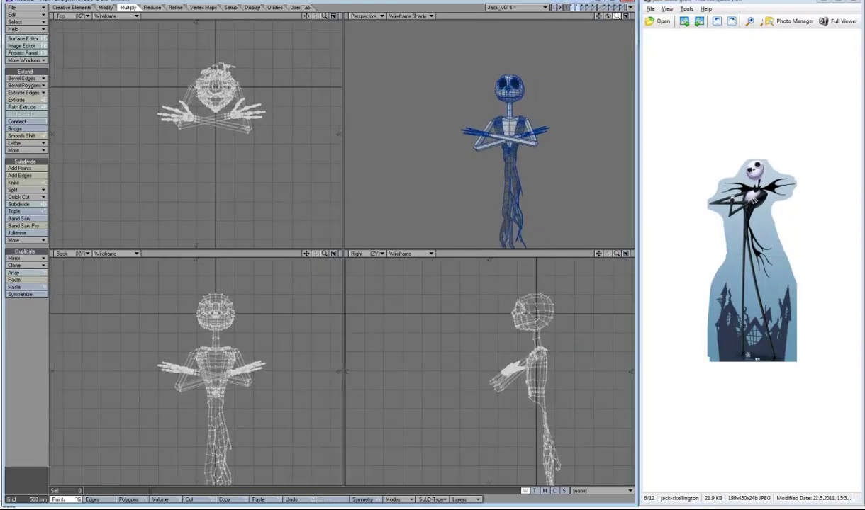
pyautogui.press('.')
pyautogui.press('.')
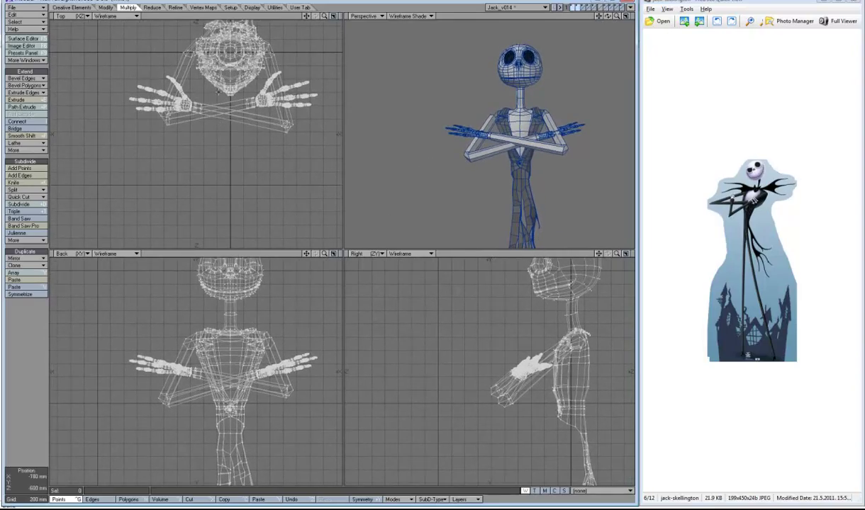
# - On the jacket layer alone, select the chest, arms and hands in the Right view and hide all unselected polygons
pyautogui.hotkey('ctrl', 'h')
pyautogui.click(577, 8)
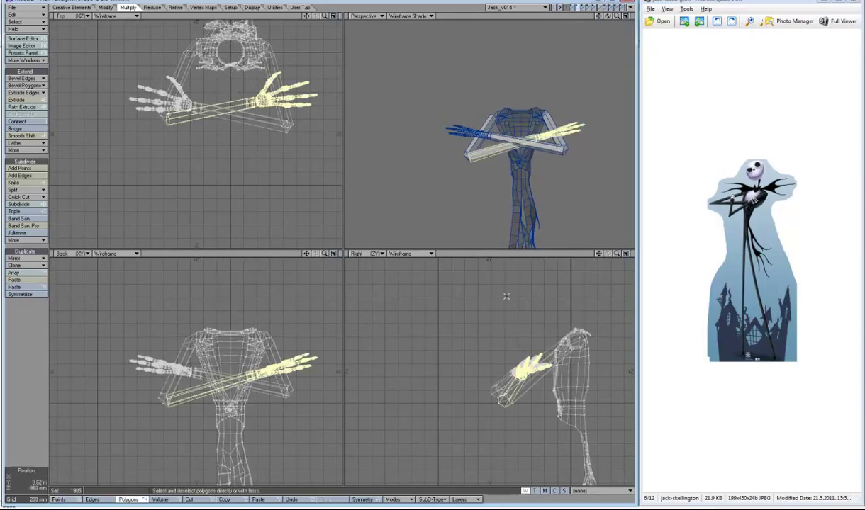
pyautogui.moveTo(553, 388); pyautogui.dragTo(542, 351, button='right')
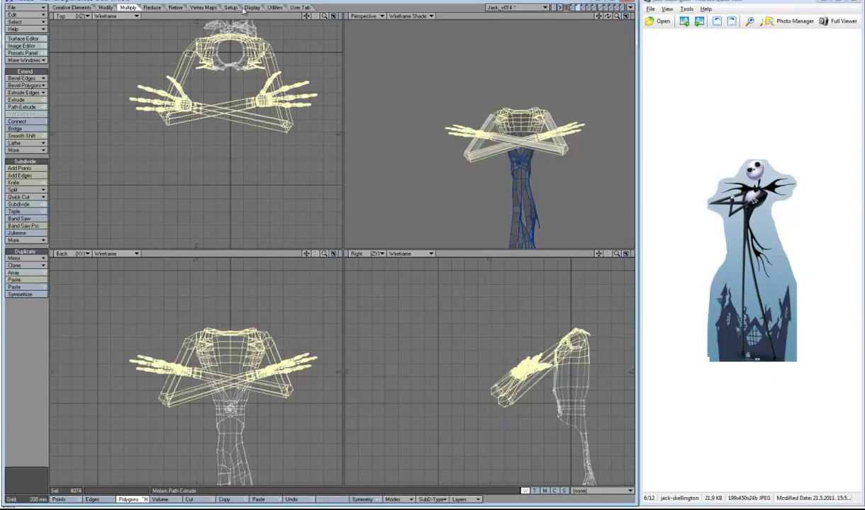
pyautogui.click(252, 7)
pyautogui.click(26, 240)
pyautogui.hotkey('ctrl', 'g')
# - Select the shoulder and upper sleeve polygons on one side in the Top view and hide the unselected ones
pyautogui.press('.')
pyautogui.keyDown('alt'); pyautogui.moveTo(594, 38); pyautogui.dragTo(305, 232); pyautogui.keyUp('alt')
pyautogui.hotkey('ctrl', 'h')
pyautogui.click(53, 273)
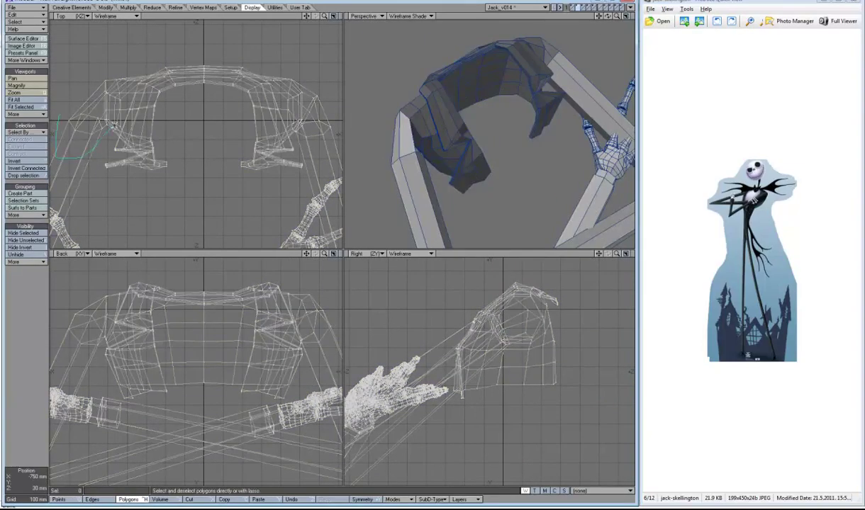
pyautogui.press('.')
pyautogui.keyDown('alt'); pyautogui.moveTo(498, 174); pyautogui.dragTo(498, 174); pyautogui.keyUp('alt')
pyautogui.press(',')
pyautogui.moveTo(205, 169); pyautogui.dragTo(210, 150, button='right')
pyautogui.keyDown('alt'); pyautogui.moveTo(597, 49); pyautogui.dragTo(361, 213); pyautogui.keyUp('alt')
pyautogui.moveTo(170, 227); pyautogui.dragTo(173, 204)
pyautogui.moveTo(152, 168); pyautogui.dragTo(201, 154)
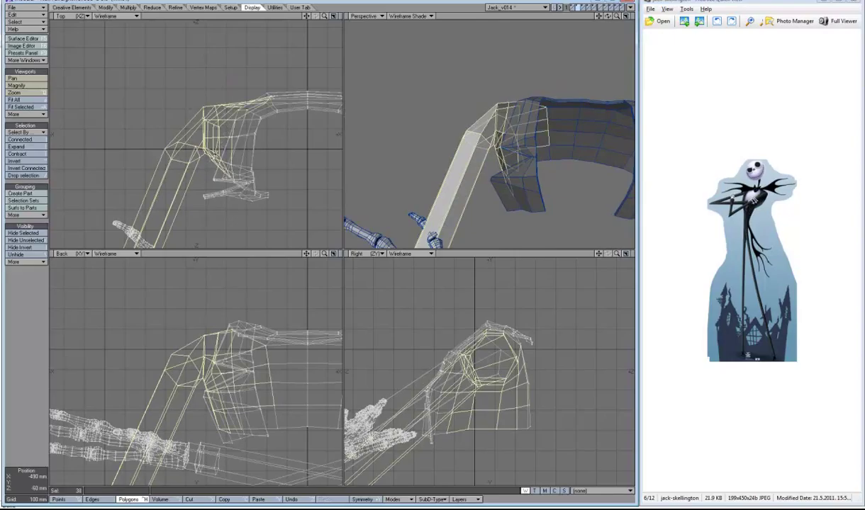
pyautogui.press('=')
# - Clean up the isolated shoulder geometry by selecting an edge there and moving it slightly in the Top view
pyautogui.hotkey('ctrl', 'g')
pyautogui.press('a')
pyautogui.moveTo(318, 240)
pyautogui.keyDown('alt'); pyautogui.mouseDown()
pyautogui.moveTo(270, 149)
pyautogui.moveTo(315, 241)
pyautogui.mouseUp(); pyautogui.keyUp('alt')
pyautogui.moveTo(474, 278); pyautogui.dragTo(528, 279)
pyautogui.click(25, 21)
pyautogui.click(29, 44)
pyautogui.keyDown('alt'); pyautogui.moveTo(489, 117); pyautogui.dragTo(462, 75); pyautogui.keyUp('alt')
pyautogui.hotkey('ctrl', 'h')
pyautogui.press('a')
pyautogui.moveTo(607, 15); pyautogui.dragTo(368, 152)
pyautogui.hotkey('ctrl', 'j')
pyautogui.press('t')
pyautogui.moveTo(210, 202); pyautogui.dragTo(213, 207)
pyautogui.hotkey('ctrl', 'g')
# - Unhide the whole jacket and bring back the head and body layer to check the crossed arms from the front
pyautogui.moveTo(607, 15); pyautogui.dragTo(399, 92)
pyautogui.hotkey('ctrl', 'h')
pyautogui.press('a')
pyautogui.press('\\')
pyautogui.moveTo(608, 16); pyautogui.dragTo(603, 19)
pyautogui.press('a')
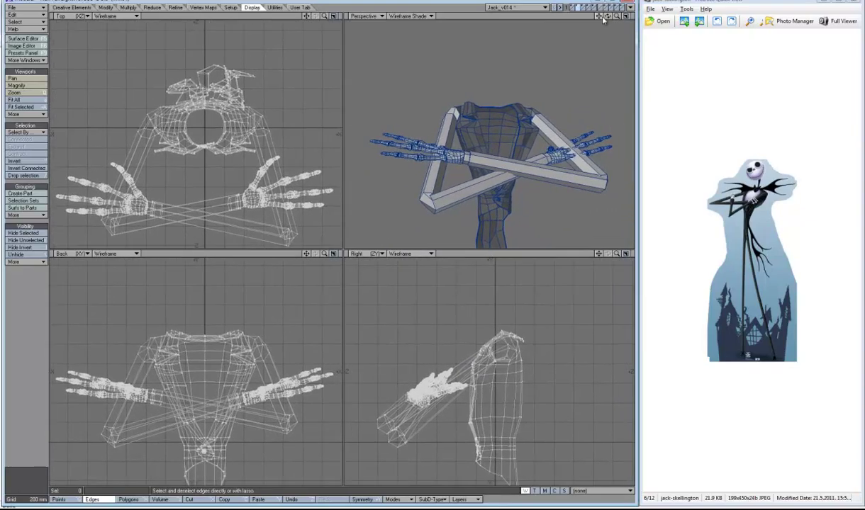
pyautogui.keyDown('shift'); pyautogui.click(572, 9); pyautogui.keyUp('shift')
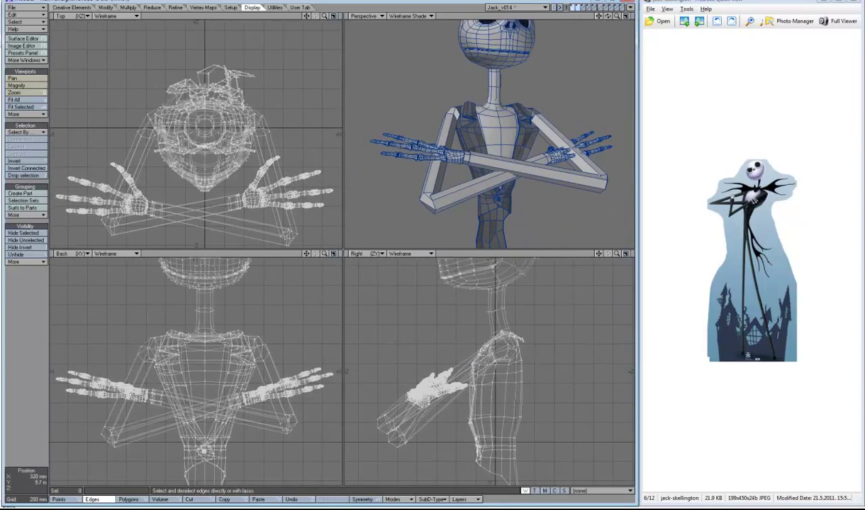
pyautogui.press(',')
pyautogui.press(',')
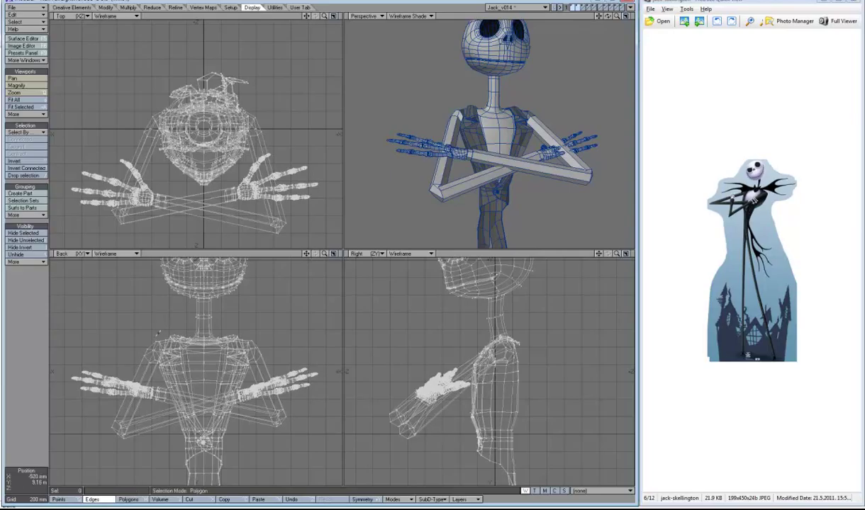
# - Select the jacket's shoulder and upper chest polygons, extending the selection down the torso, with only the jacket layer shown
pyautogui.hotkey('ctrl', 'h')
pyautogui.moveTo(99, 327); pyautogui.dragTo(163, 325, button='right')
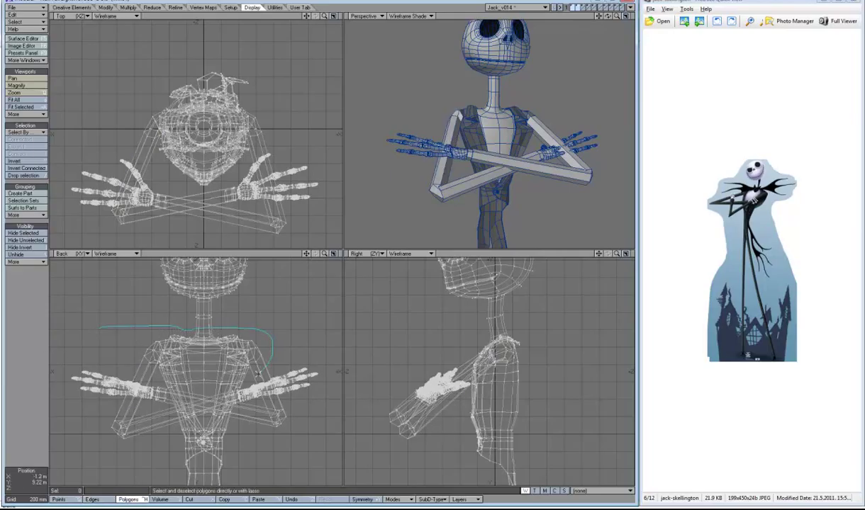
pyautogui.moveTo(120, 348); pyautogui.dragTo(111, 314, button='right')
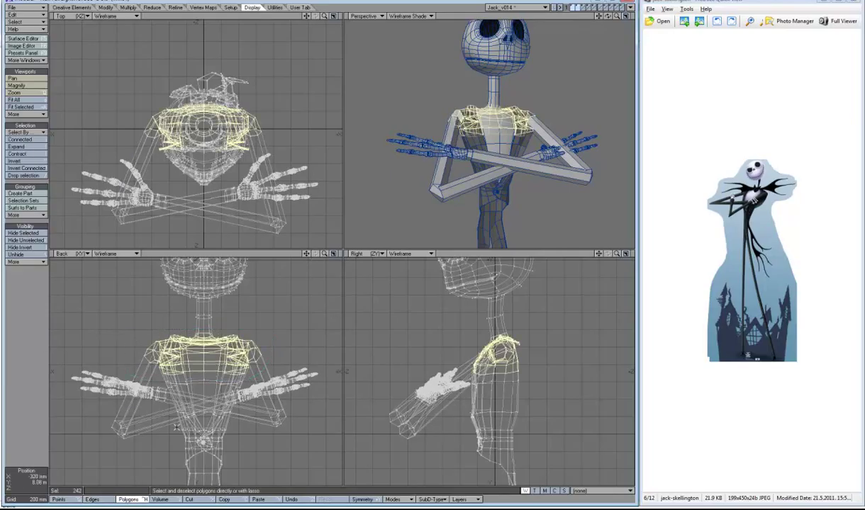
pyautogui.click(572, 9)
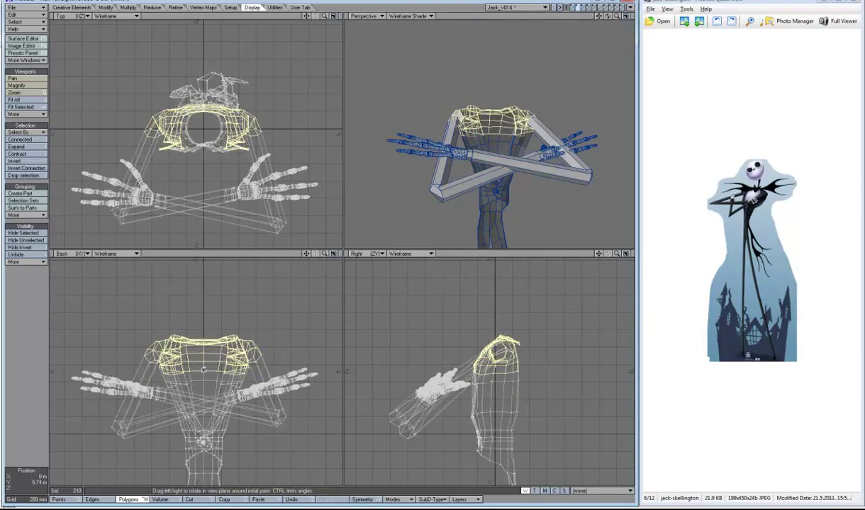
pyautogui.hotkey('ctrl', 'g')
pyautogui.moveTo(608, 15); pyautogui.dragTo(314, 240)
pyautogui.hotkey('ctrl', 'h')
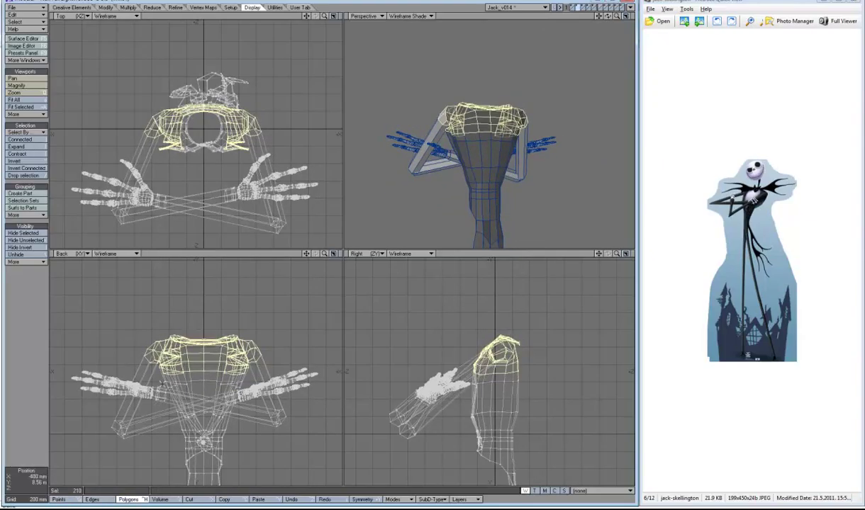
pyautogui.moveTo(494, 131); pyautogui.dragTo(427, 144)
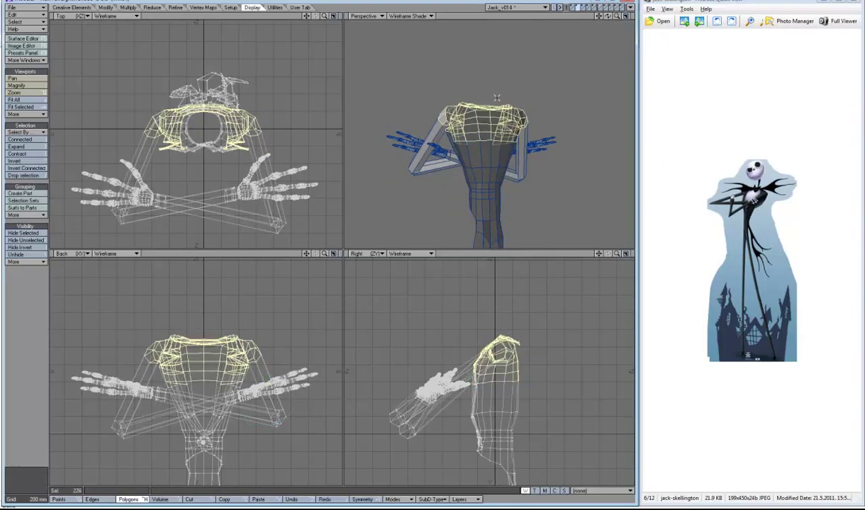
pyautogui.moveTo(608, 17); pyautogui.dragTo(503, 88)
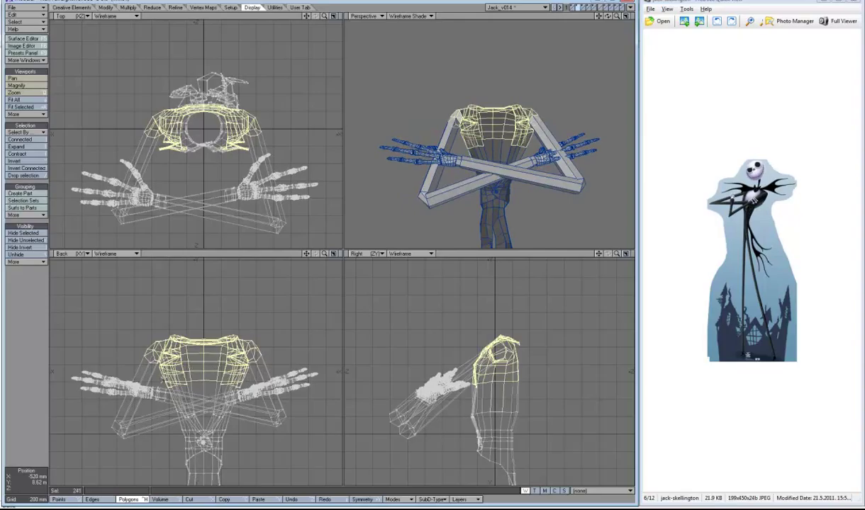
# - Try rotating the selected shoulder and chest polygons about the chest in the Back view, comparing against the head and body layer
pyautogui.press('y')
pyautogui.moveTo(211, 365); pyautogui.dragTo(206, 366)
pyautogui.click(574, 7)
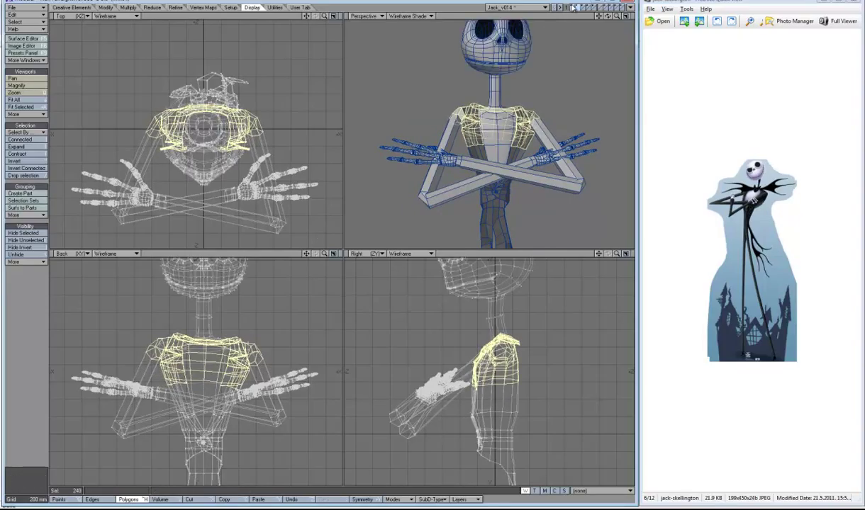
pyautogui.press('u')
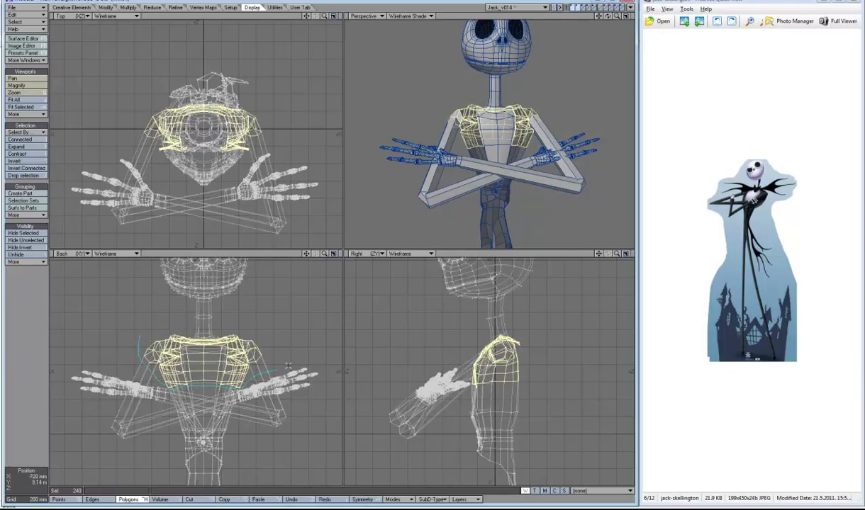
# - Add the head, neck and remaining shoulder geometry to the selection and rotate it slightly about the chest in the Back view
pyautogui.keyDown('shift'); pyautogui.moveTo(312, 262); pyautogui.dragTo(289, 325, button='right'); pyautogui.keyUp('shift')
pyautogui.press('y')
pyautogui.moveTo(197, 367); pyautogui.dragTo(188, 367)
# - Reduce the selection to the head and neck and rotate them about 4 degrees around the neck base in the Back view
pyautogui.keyDown('ctrl'); pyautogui.moveTo(258, 314); pyautogui.dragTo(198, 332, button='right'); pyautogui.keyUp('ctrl')
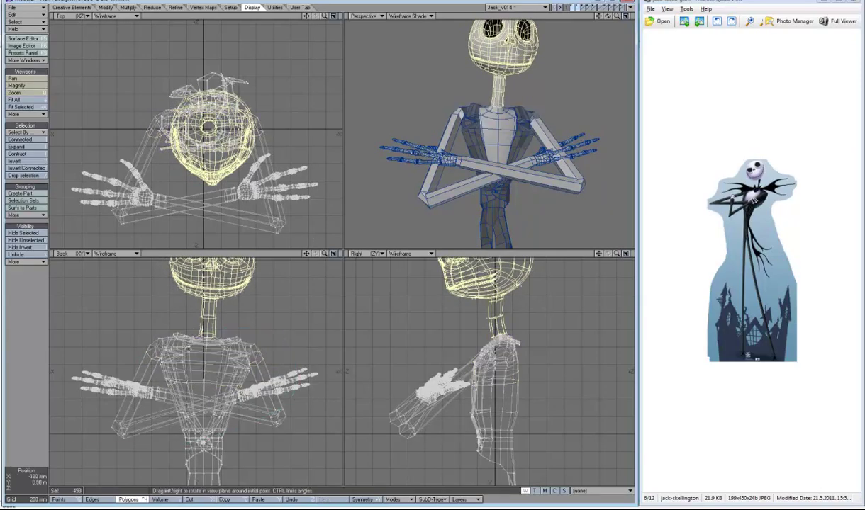
pyautogui.moveTo(197, 332); pyautogui.dragTo(225, 332)
pyautogui.hotkey('ctrl', 'g')
pyautogui.press('u')
pyautogui.hotkey('ctrl', 'h')
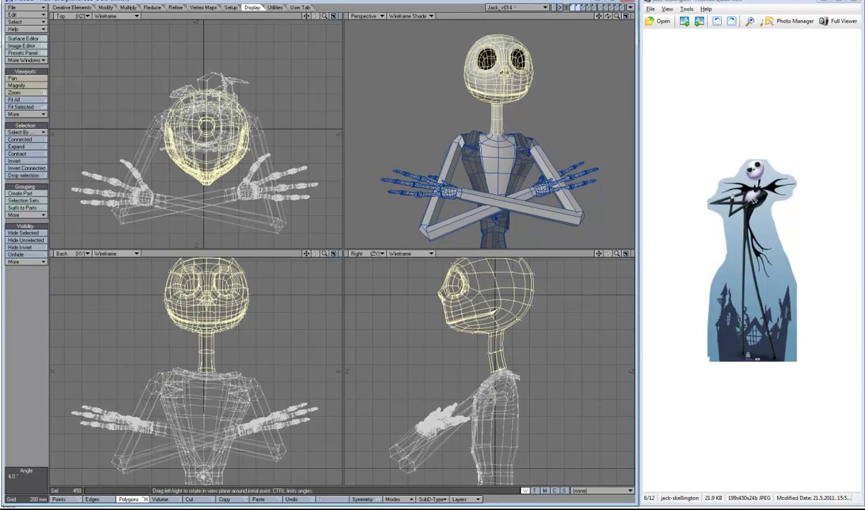
# - Select the whole figure above the waist in the Right view and rotate it slightly backward about the waist
pyautogui.hotkey('ctrl', 'g')
pyautogui.moveTo(607, 16); pyautogui.dragTo(553, 16)
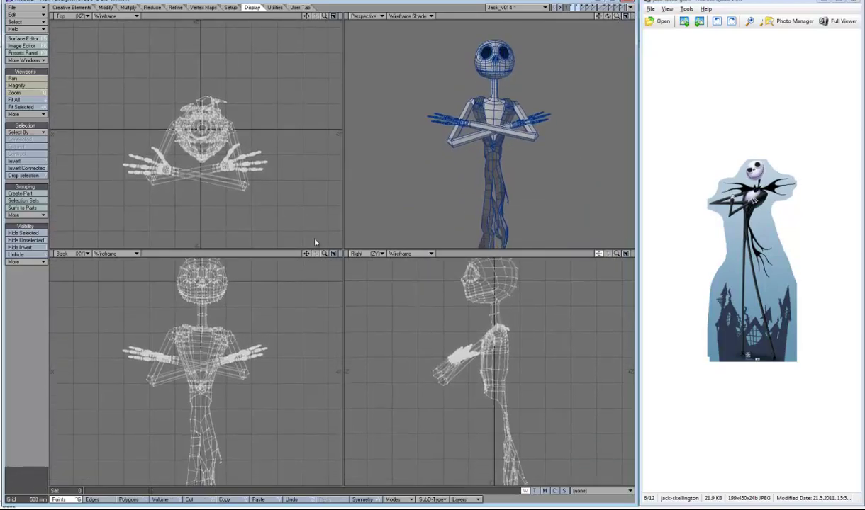
pyautogui.hotkey('ctrl', 'h')
pyautogui.hotkey('ctrl', 'g')
pyautogui.hotkey('ctrl', 'h')
pyautogui.moveTo(561, 287); pyautogui.dragTo(428, 407, button='right')
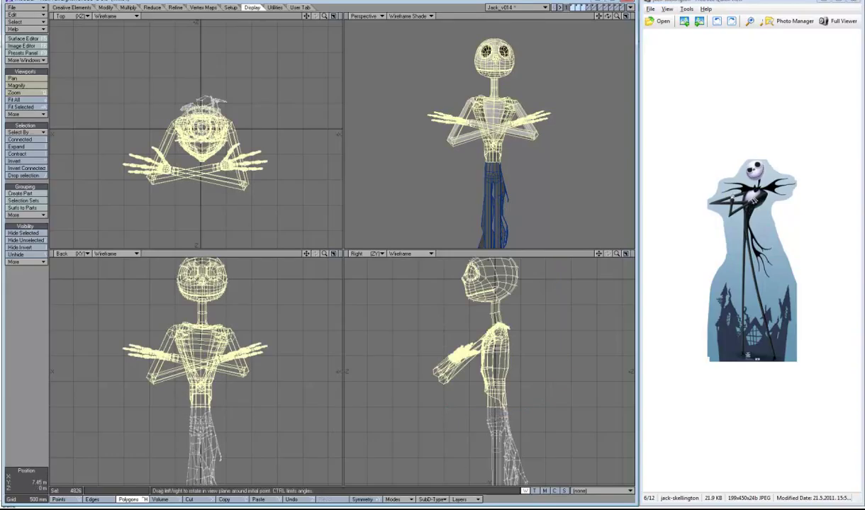
pyautogui.press('y')
pyautogui.moveTo(496, 397); pyautogui.dragTo(507, 397)
pyautogui.press('space')
# - Adjust the selection's lower edge at the waist and rotate the upper body farther back in the Right view, using Smooth Shade in Perspective
pyautogui.keyDown('alt'); pyautogui.moveTo(496, 170); pyautogui.dragTo(432, 170); pyautogui.keyUp('alt')
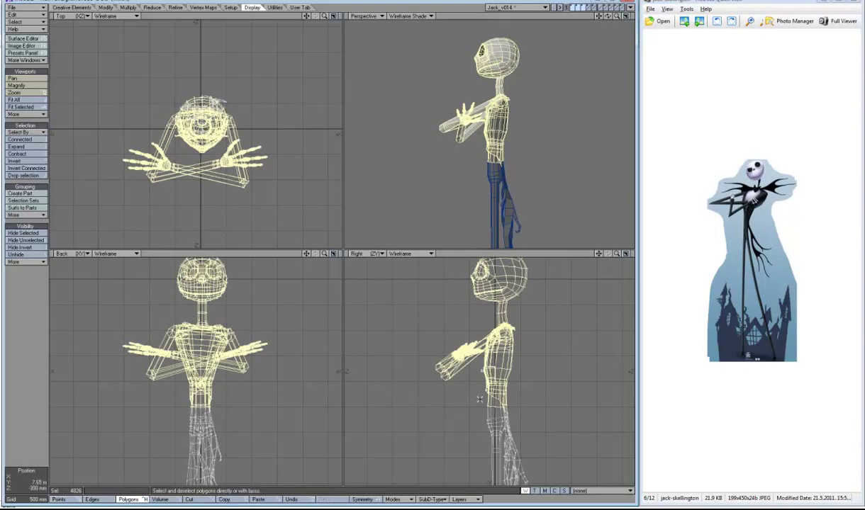
pyautogui.keyDown('shift'); pyautogui.click(481, 399); pyautogui.keyUp('shift')
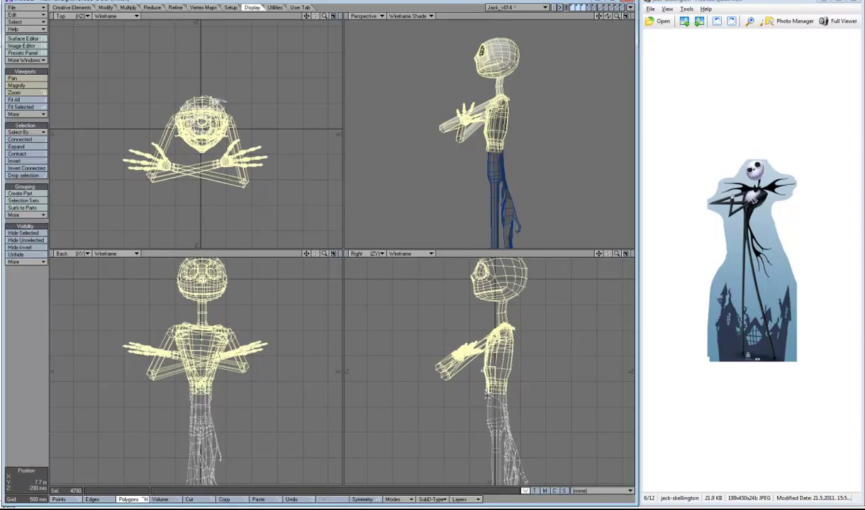
pyautogui.press('1')
pyautogui.moveTo(599, 16)
pyautogui.mouseDown()
pyautogui.moveTo(578, 17)
pyautogui.moveTo(599, 16)
pyautogui.mouseUp()
pyautogui.click(408, 15)
pyautogui.click(400, 30)
pyautogui.hotkey('ctrl', 'h')
pyautogui.hotkey('shift', 'a')
pyautogui.moveTo(481, 409)
pyautogui.mouseDown()
pyautogui.moveTo(494, 415)
pyautogui.moveTo(467, 408)
pyautogui.mouseUp()
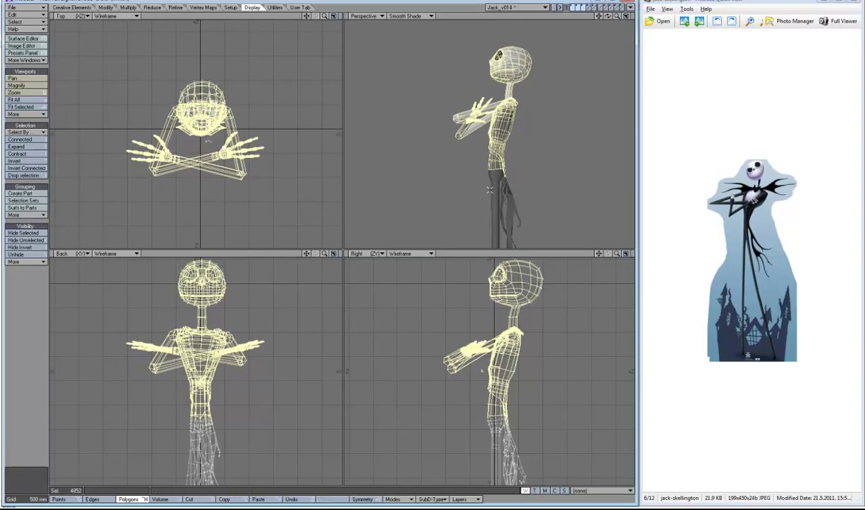
pyautogui.hotkey('ctrl', 'g')
pyautogui.press('a')
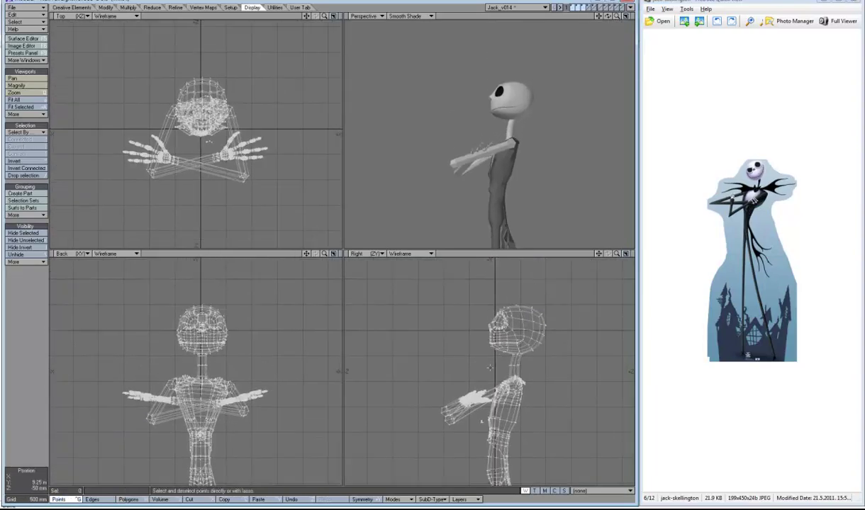
# - Display only the jacket layer and frame its crossed arms
pyautogui.moveTo(607, 16); pyautogui.dragTo(609, 17)
pyautogui.press('.')
pyautogui.click(579, 8)
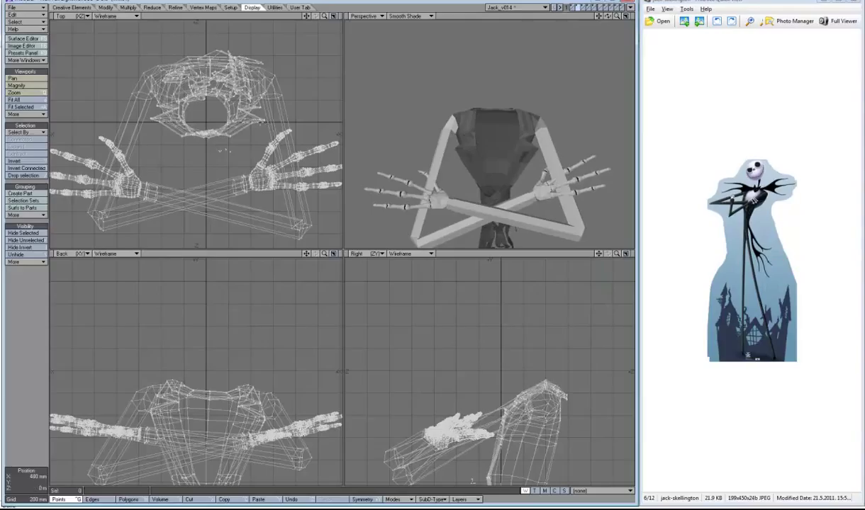
pyautogui.moveTo(608, 16); pyautogui.dragTo(607, 17)
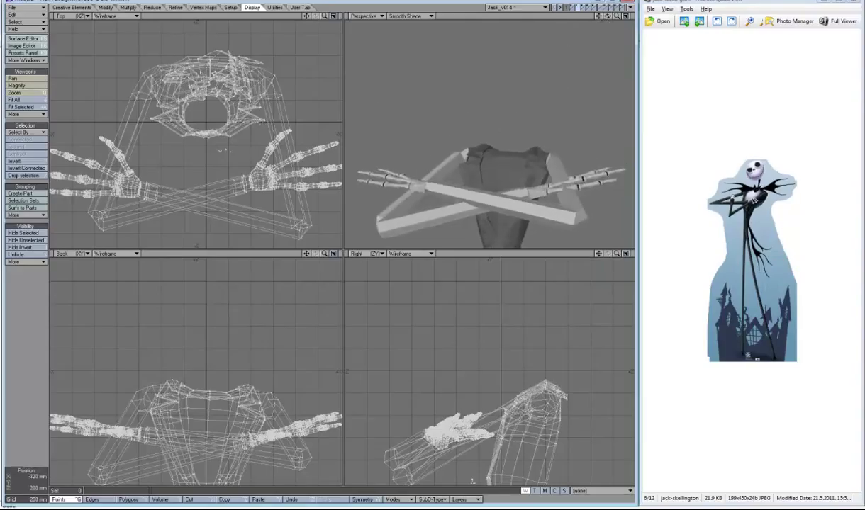
pyautogui.moveTo(471, 481); pyautogui.dragTo(512, 439)
# - Select the polygons of one sleeve using the polygon statistics and hide all unselected geometry
pyautogui.press('w')
pyautogui.hotkey('ctrl', 'h')
pyautogui.click(290, 277)
pyautogui.click(292, 277)
pyautogui.click(281, 277)
pyautogui.press('w')
pyautogui.click(27, 240)
pyautogui.hotkey('ctrl', 'g')
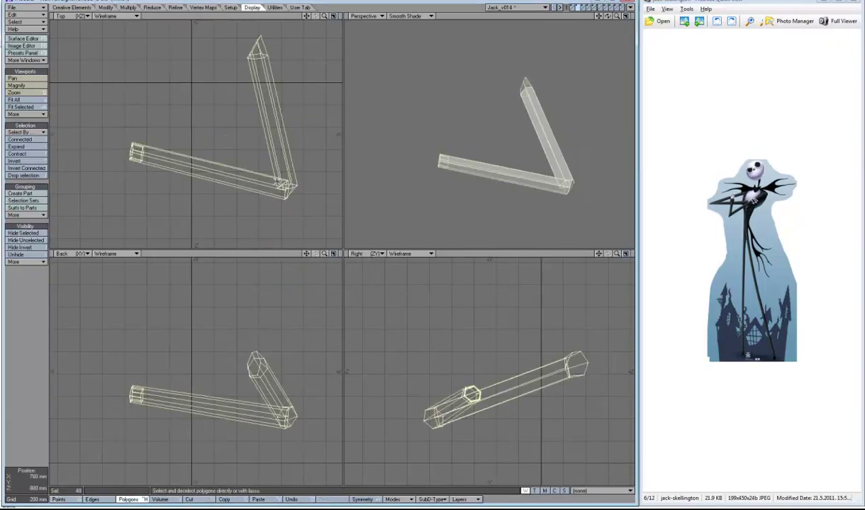
# - Adjust the inner elbow points of the isolated sleeve with Perspective in Wireframe, and return that view to Wireframe Shade
pyautogui.hotkey('shift', 'a')
pyautogui.click(404, 15)
pyautogui.click(408, 21)
pyautogui.keyDown('alt'); pyautogui.moveTo(520, 64); pyautogui.dragTo(464, 72); pyautogui.keyUp('alt')
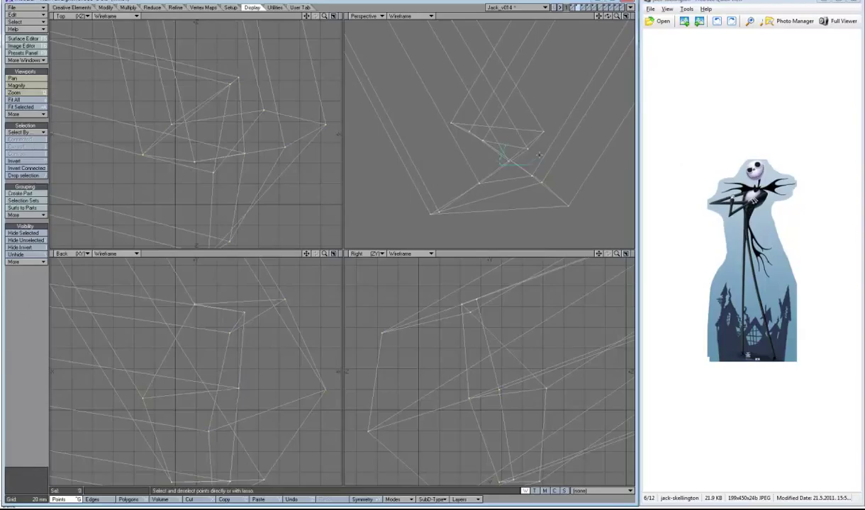
pyautogui.moveTo(496, 180); pyautogui.dragTo(500, 99)
pyautogui.click(398, 15)
pyautogui.click(395, 45)
pyautogui.moveTo(461, 124)
pyautogui.keyDown('alt'); pyautogui.mouseDown()
pyautogui.moveTo(440, 133)
pyautogui.moveTo(470, 120)
pyautogui.mouseUp(); pyautogui.keyUp('alt')
# - Preview the sleeve as a smoothed subdivision surface and switch it back to polygons
pyautogui.press('/')
pyautogui.press('Tab')
pyautogui.press('a')
pyautogui.press('.')
pyautogui.press('.')
pyautogui.press('Tab')
# - Cut the band of polygons around the elbow with two mirrored loops in Band Saw Pro
pyautogui.hotkey('ctrl', 'h')
pyautogui.press('/')
pyautogui.hotkey('shift', ']')
pyautogui.click(128, 7)
pyautogui.hotkey('shift', 'b')
pyautogui.press('n')
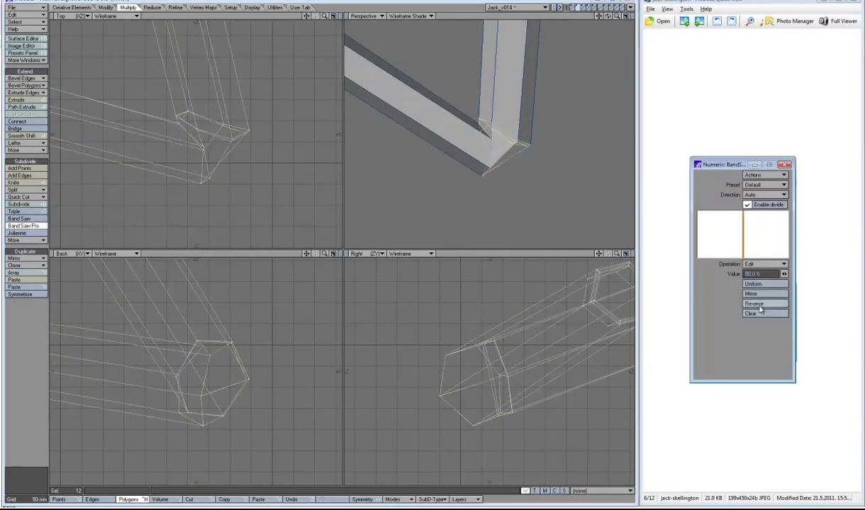
pyautogui.moveTo(743, 234); pyautogui.dragTo(722, 234)
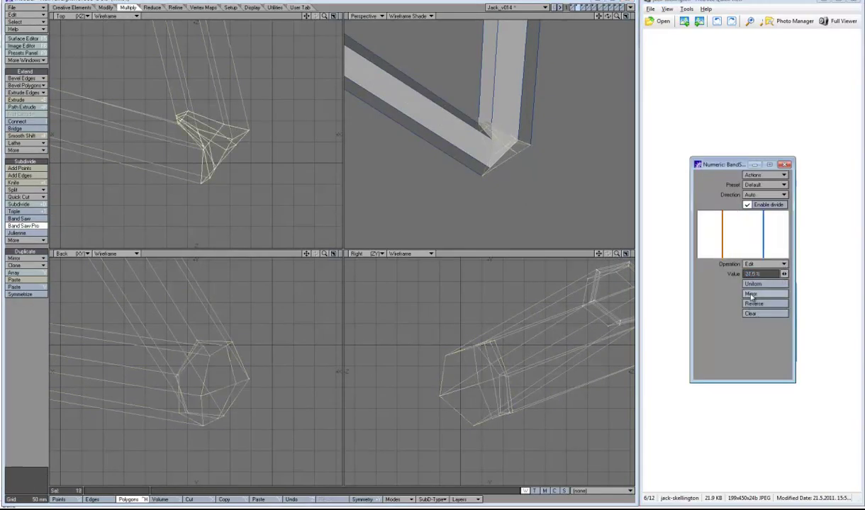
pyautogui.click(782, 166)
# - Select two neighbouring polygons at the elbow and cut another band through them with Band Saw Pro
pyautogui.hotkey('ctrl', 'g')
pyautogui.scroll(2, 315, 239)
pyautogui.hotkey('ctrl', 'h')
pyautogui.click(491, 177)
pyautogui.click(505, 152)
pyautogui.click(22, 225)
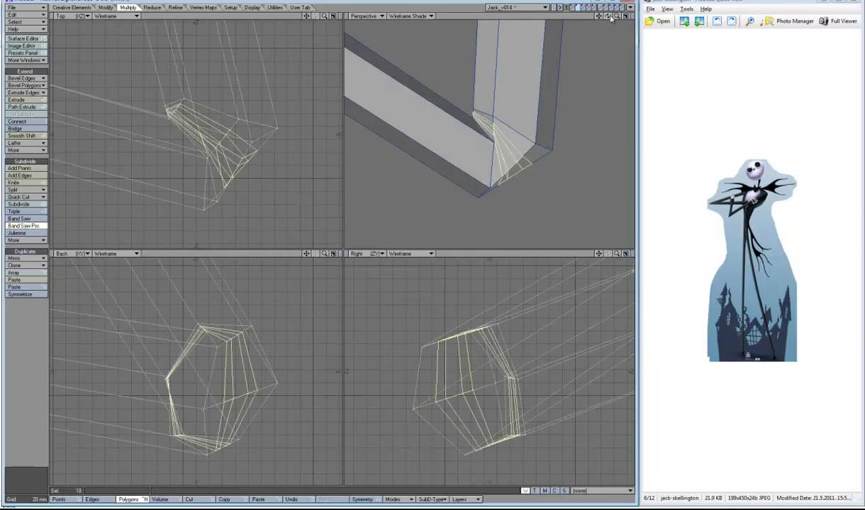
# - Move the points at the inner crease of the sleeve's elbow to spread out the newly cut edges
pyautogui.moveTo(610, 18); pyautogui.dragTo(348, 168)
pyautogui.hotkey('ctrl', 'g')
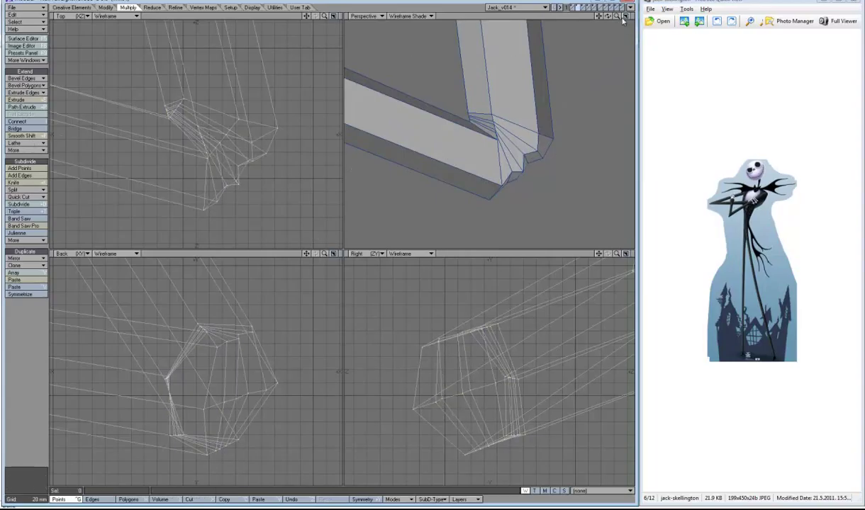
pyautogui.hotkey('shift', 'a')
pyautogui.press('t')
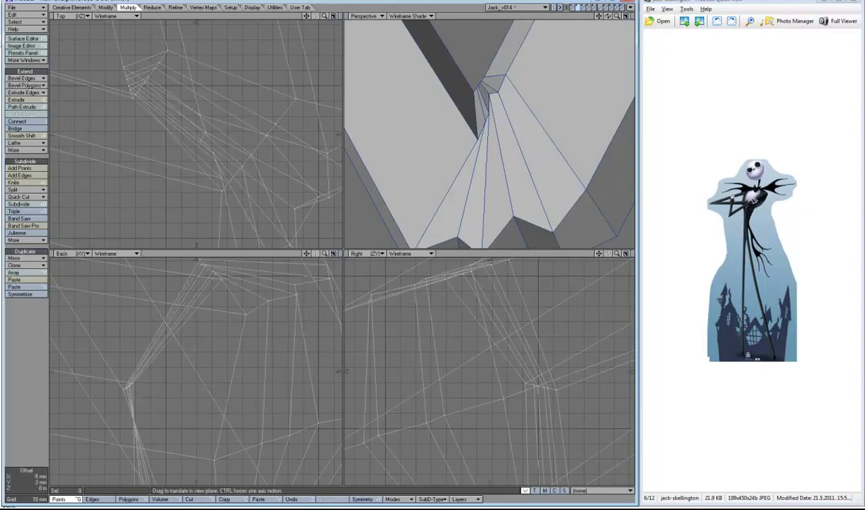
pyautogui.moveTo(484, 86); pyautogui.dragTo(482, 108)
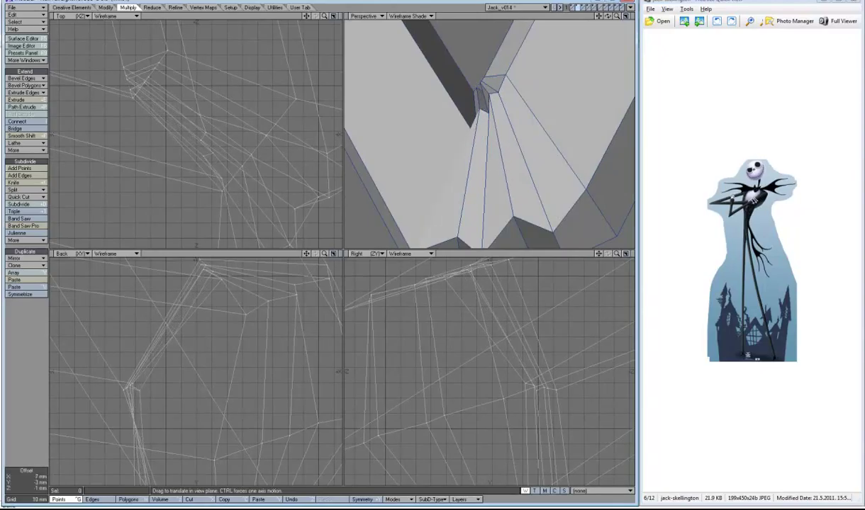
pyautogui.press('space')
pyautogui.moveTo(608, 15); pyautogui.dragTo(624, 42)
pyautogui.press('t')
pyautogui.press('space')
pyautogui.press('a')
# - Set the perspective view to Smooth Shade and preview the elbow as a smoothed subdivision surface
pyautogui.press('Tab')
pyautogui.click(407, 15)
pyautogui.click(486, 29)
pyautogui.moveTo(608, 15); pyautogui.dragTo(624, 43)
pyautogui.hotkey('shift', 'a')
pyautogui.press('Tab')
# - Reposition the elbow points, check the smoothed sleeve, and switch it back to polygons
pyautogui.press('t')
pyautogui.moveTo(315, 240); pyautogui.dragTo(309, 250)
pyautogui.press('Tab')
pyautogui.press(',')
pyautogui.press(',')
pyautogui.press(',')
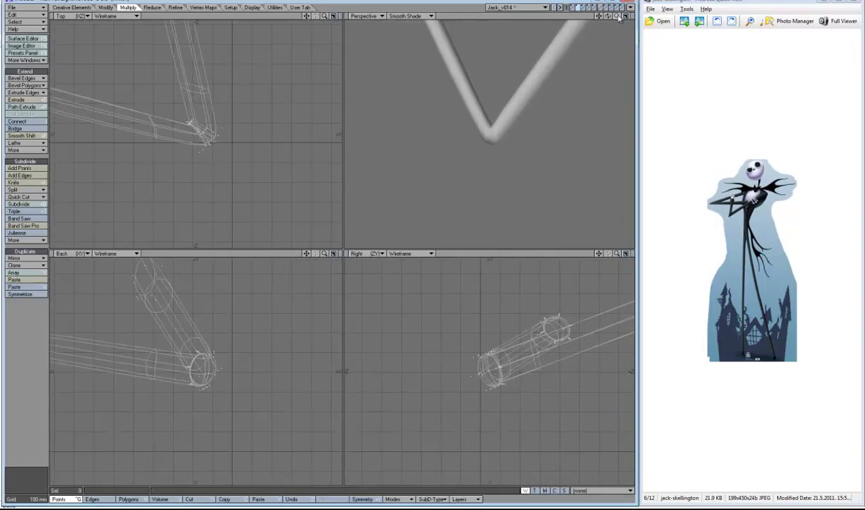
pyautogui.press('Tab')
pyautogui.press('.')
pyautogui.press('.')
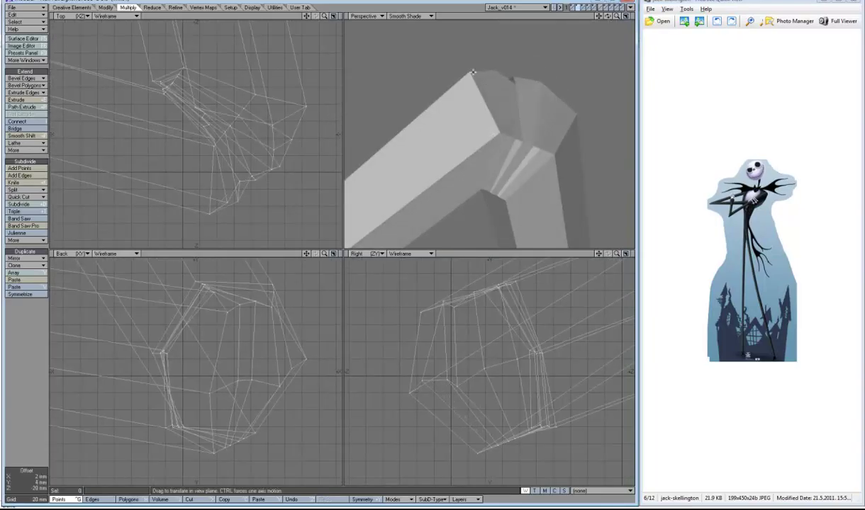
# - Cut extra bands across the forearm polygons with Band Saw Pro, and return the perspective view to Wireframe Shade
pyautogui.press(',')
pyautogui.press(',')
pyautogui.hotkey('ctrl', 'h')
pyautogui.hotkey('ctrl', 'j')
pyautogui.click(23, 226)
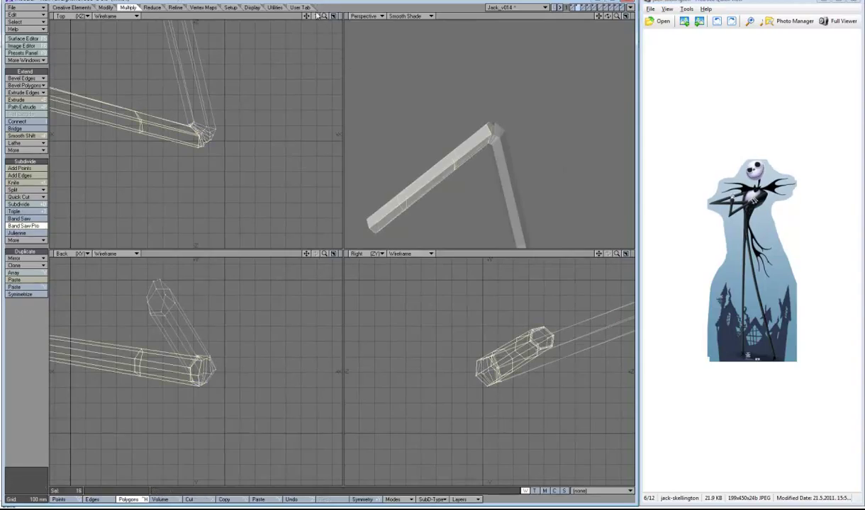
pyautogui.moveTo(309, 16); pyautogui.dragTo(370, 19)
pyautogui.press('/')
pyautogui.click(407, 15)
pyautogui.click(418, 41)
pyautogui.moveTo(607, 16); pyautogui.dragTo(568, 57)
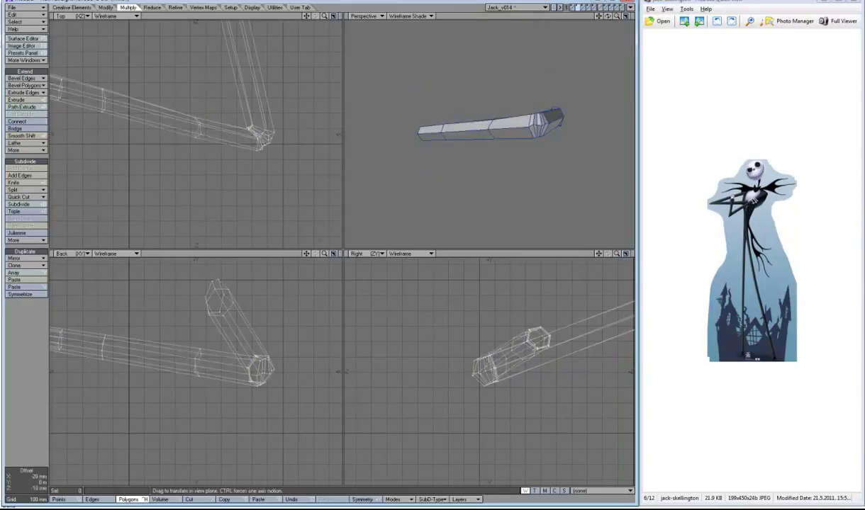
pyautogui.keyDown('alt'); pyautogui.moveTo(445, 144); pyautogui.dragTo(546, 113); pyautogui.keyUp('alt')
# - Examine the whole sleeve in smoothed and polygon form to check how the new bands hold the elbow shape
pyautogui.press('Tab')
pyautogui.click(407, 15)
pyautogui.click(399, 35)
pyautogui.press('Tab')
pyautogui.moveTo(607, 19); pyautogui.dragTo(581, 17)
pyautogui.scroll(3, 305, 241)
pyautogui.click(407, 16)
pyautogui.click(399, 27)
pyautogui.keyDown('alt'); pyautogui.moveTo(497, 142); pyautogui.dragTo(540, 225); pyautogui.keyUp('alt')
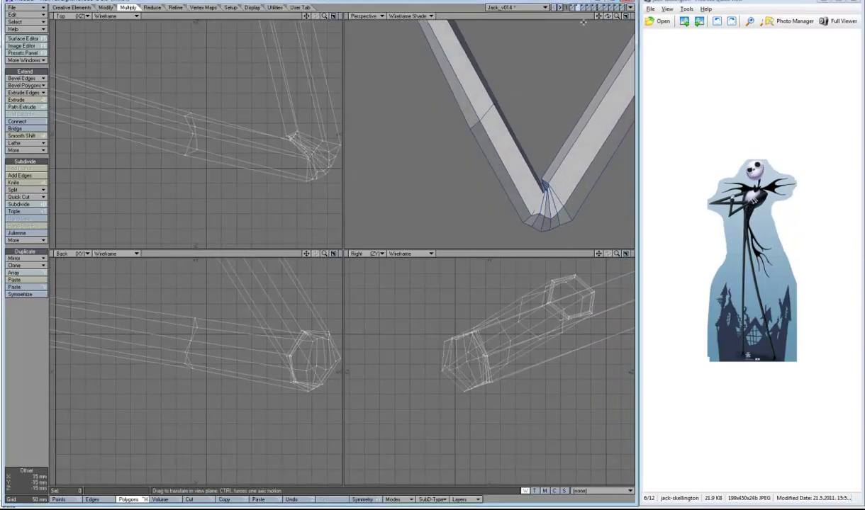
pyautogui.keyDown('alt'); pyautogui.moveTo(496, 106); pyautogui.dragTo(581, 71); pyautogui.keyUp('alt')
# - Inspect the inner elbow fold closely in shaded and Wireframe Shade display
pyautogui.press('Tab')
pyautogui.click(407, 15)
pyautogui.click(401, 28)
pyautogui.scroll(3, 567, 23)
pyautogui.press('Tab')
pyautogui.keyDown('alt'); pyautogui.moveTo(577, 18); pyautogui.dragTo(606, 25); pyautogui.keyUp('alt')
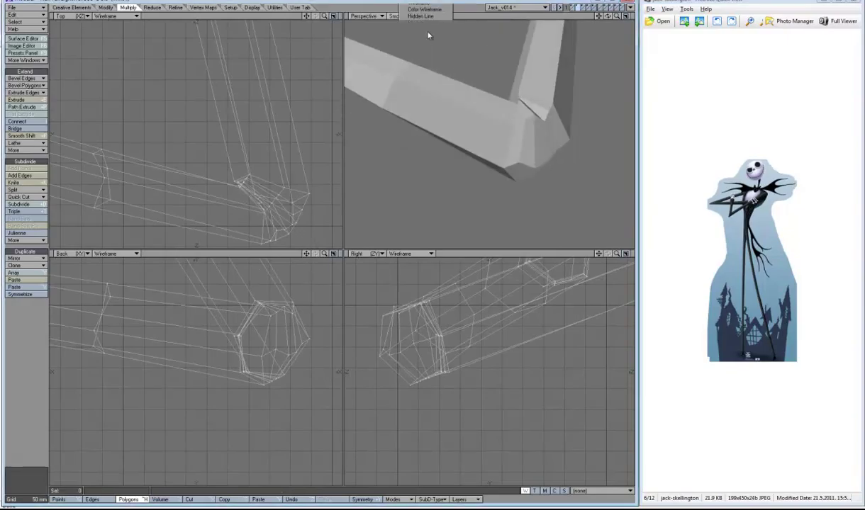
pyautogui.scroll(4, 610, 23)
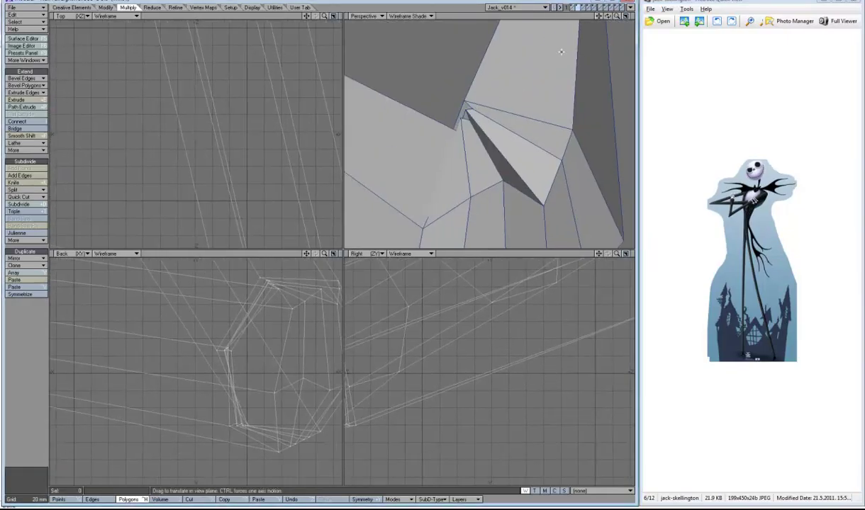
pyautogui.keyDown('alt'); pyautogui.moveTo(581, 29); pyautogui.dragTo(378, 89); pyautogui.keyUp('alt')
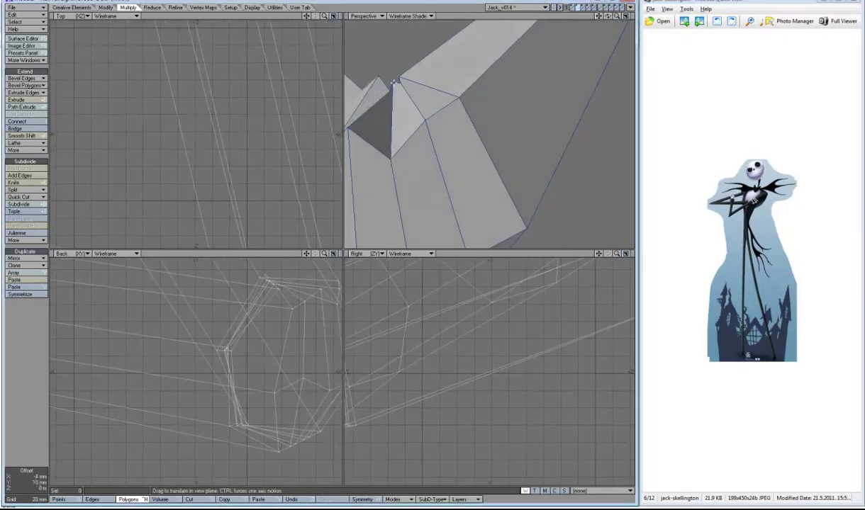
pyautogui.scroll(-10, 163, 119)
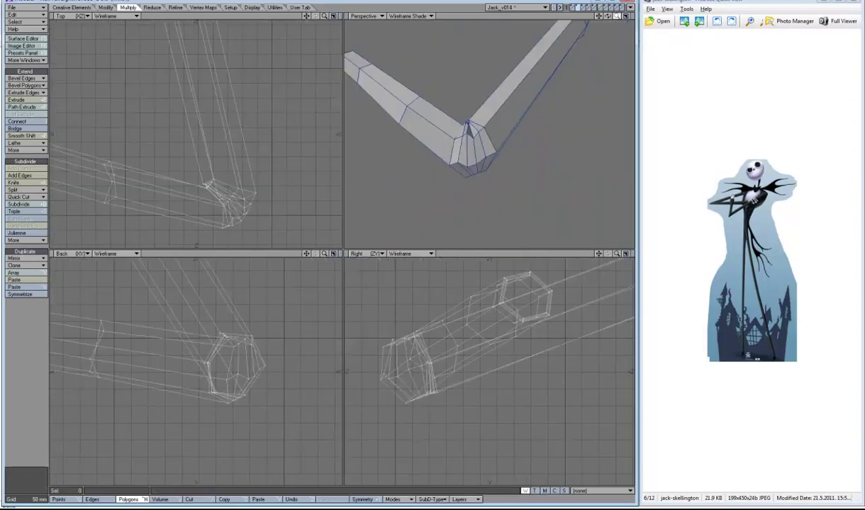
# - Select the upper arm polygons next to the elbow and cut additional bands through them with Band Saw Pro
pyautogui.click(195, 140)
pyautogui.hotkey('shift', 'b')
pyautogui.click(201, 132)
pyautogui.click(202, 135)
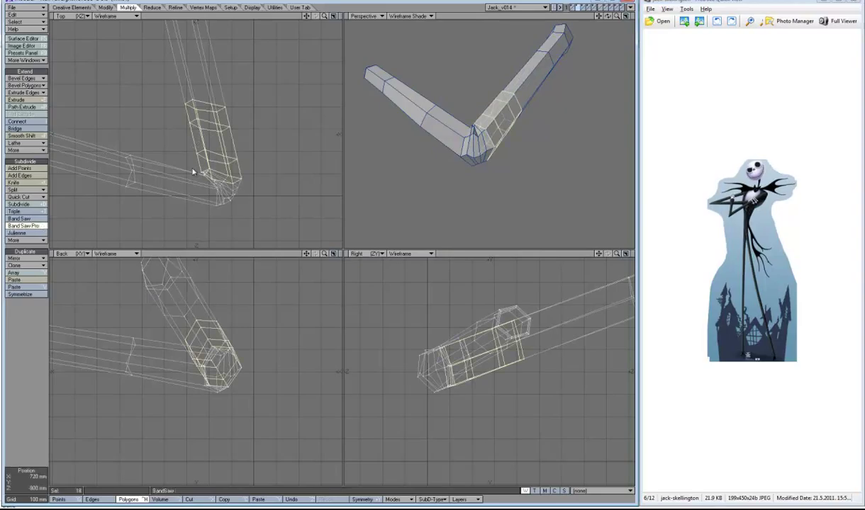
pyautogui.hotkey('shift', ']')
# - Move the points of the new upper arm bands to shape sleeve folds beside the elbow
pyautogui.hotkey('shift', 'a')
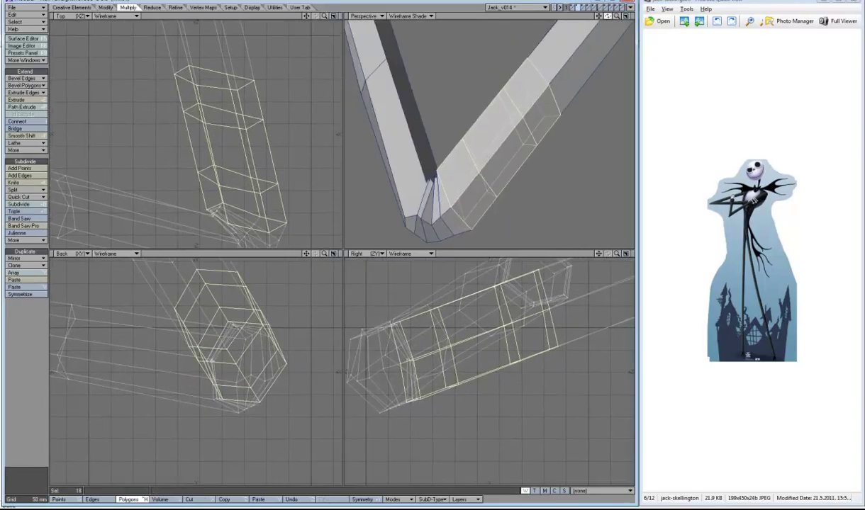
pyautogui.press('t')
pyautogui.moveTo(474, 167); pyautogui.dragTo(608, 24)
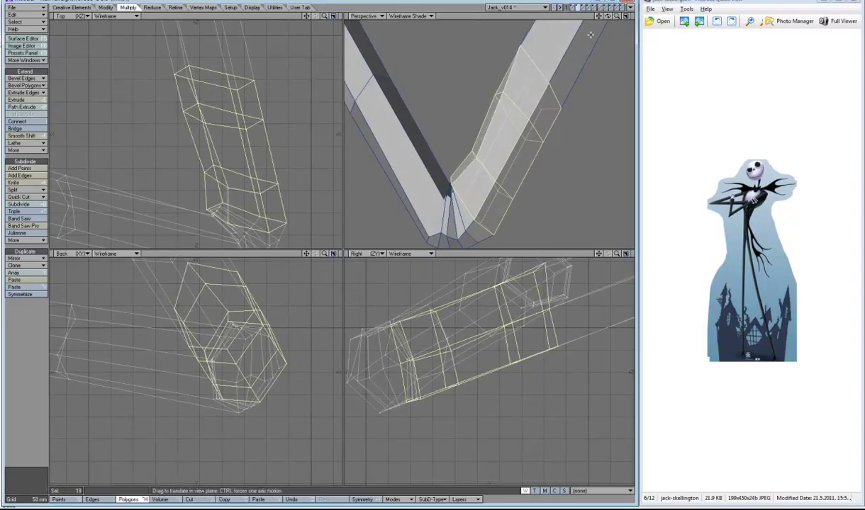
pyautogui.moveTo(559, 48); pyautogui.dragTo(496, 92)
pyautogui.moveTo(607, 16); pyautogui.dragTo(556, 57)
pyautogui.hotkey('ctrl', 'g')
pyautogui.press('.')
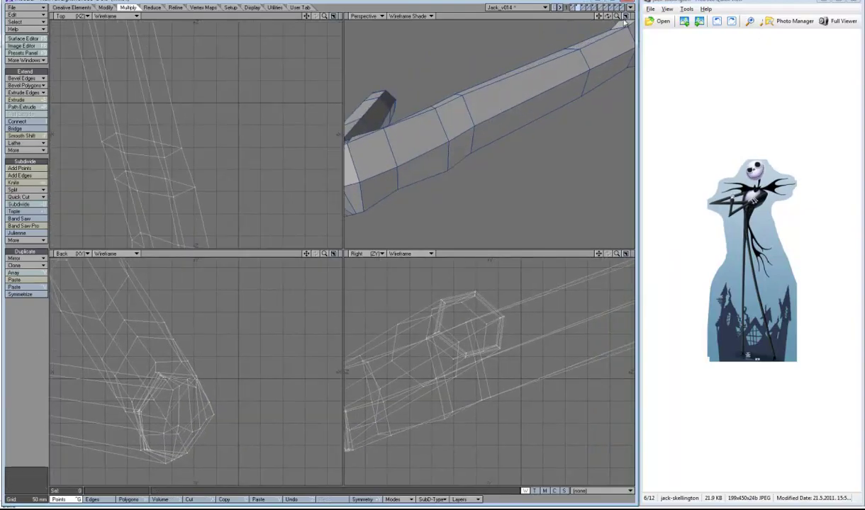
pyautogui.keyDown('alt'); pyautogui.moveTo(588, 63); pyautogui.dragTo(568, 41); pyautogui.keyUp('alt')
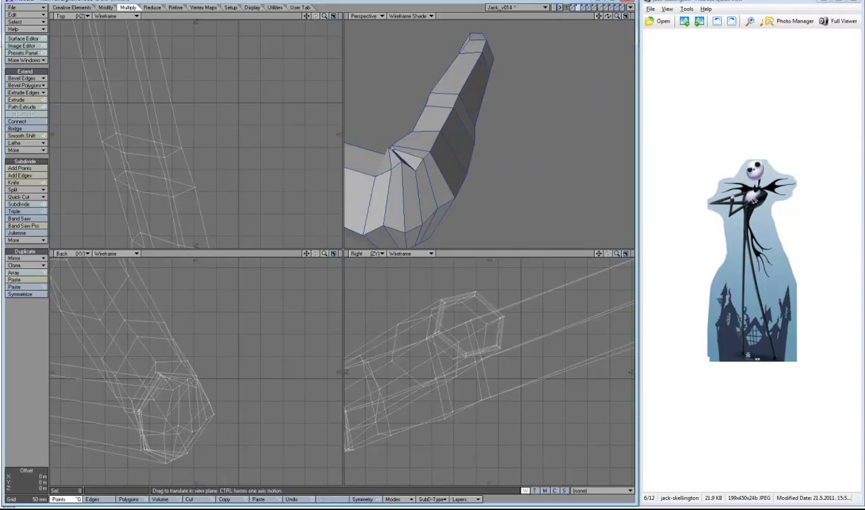
# - Check the smoothed sleeve in Smooth Shade, and bring back the rest of the jacket and the hands
pyautogui.press('a')
pyautogui.click(407, 16)
pyautogui.click(402, 44)
pyautogui.press(',')
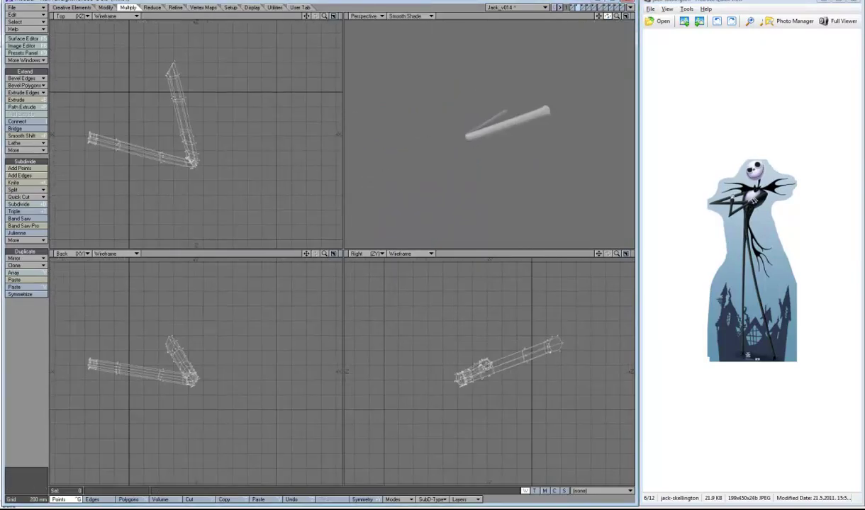
pyautogui.keyDown('alt'); pyautogui.moveTo(397, 142); pyautogui.dragTo(408, 150); pyautogui.keyUp('alt')
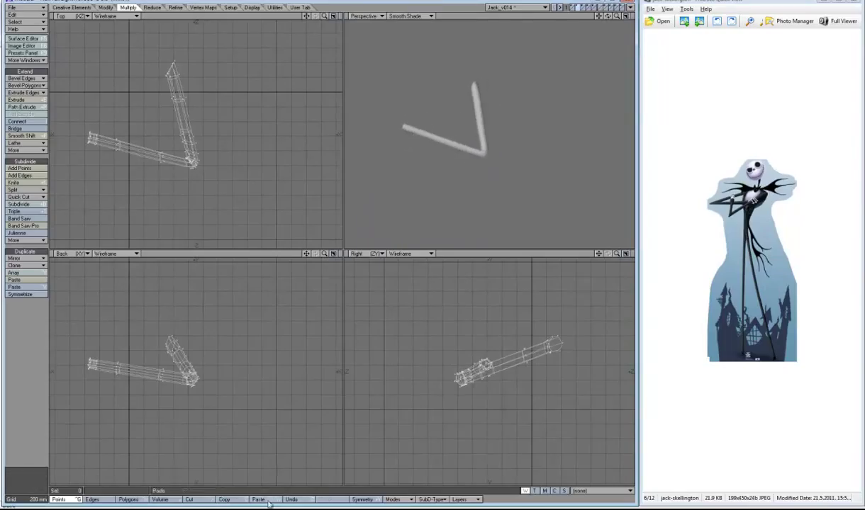
pyautogui.hotkey('ctrl', 'z')
pyautogui.moveTo(617, 17); pyautogui.dragTo(299, 226)
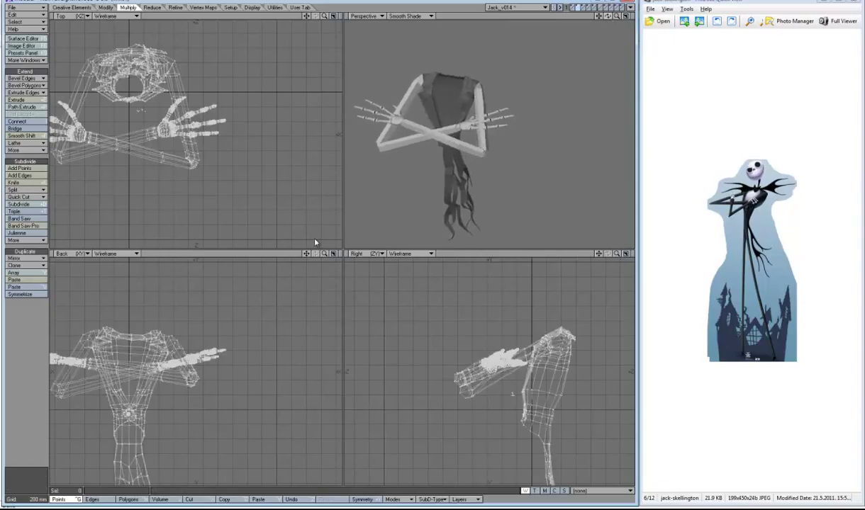
# - Save the object as the next incremental version, Jack_v015
pyautogui.click(12, 7)
pyautogui.moveTo(32, 17)
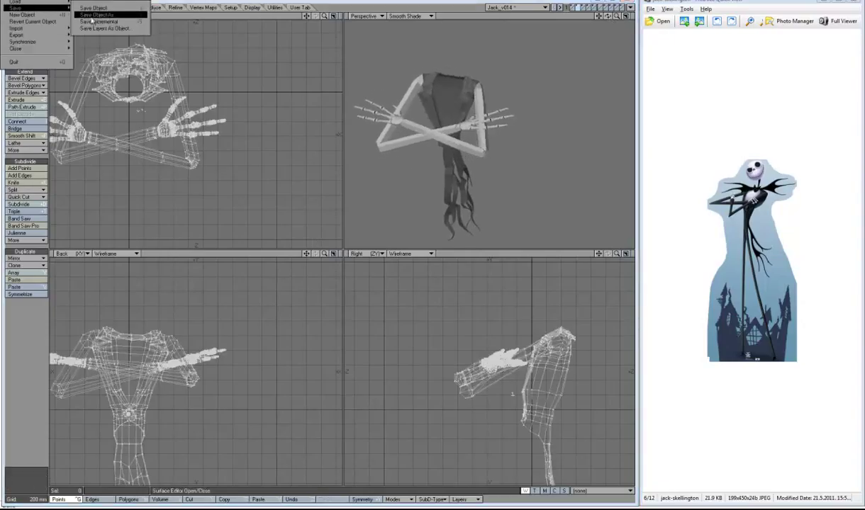
pyautogui.click(107, 19)
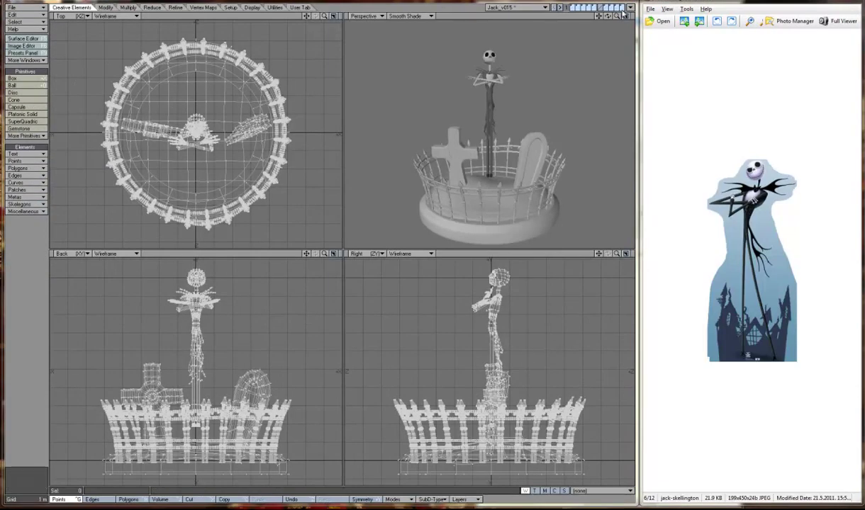
# - Darken the color of the left_arm and right_arm surfaces in the Surface Editor to match the jacket
pyautogui.moveTo(623, 15); pyautogui.dragTo(453, 184)
pyautogui.click(24, 38)
pyautogui.click(230, 180)
pyautogui.click(231, 186)
pyautogui.keyDown('ctrl'); pyautogui.click(235, 201); pyautogui.keyUp('ctrl')
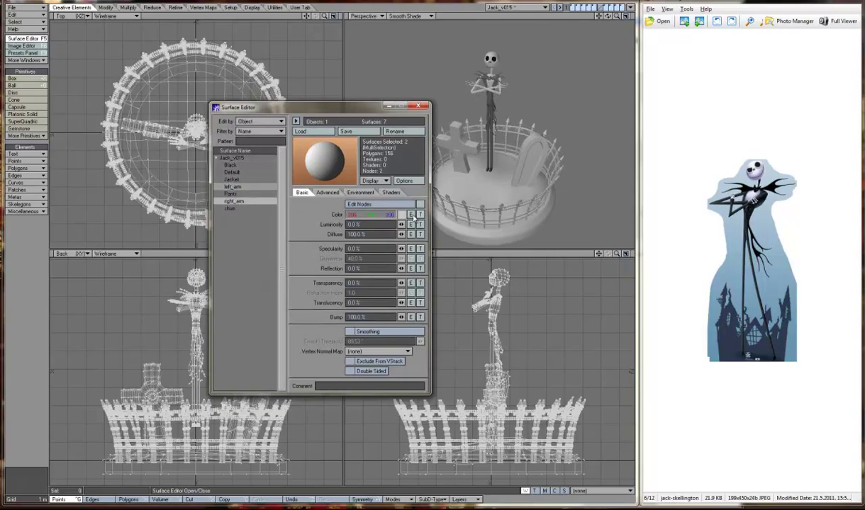
pyautogui.click(419, 106)
# - Show only the jacket layer in Wireframe and select the elbow points of the other, unrefined sleeve
pyautogui.press('.')
pyautogui.click(576, 7)
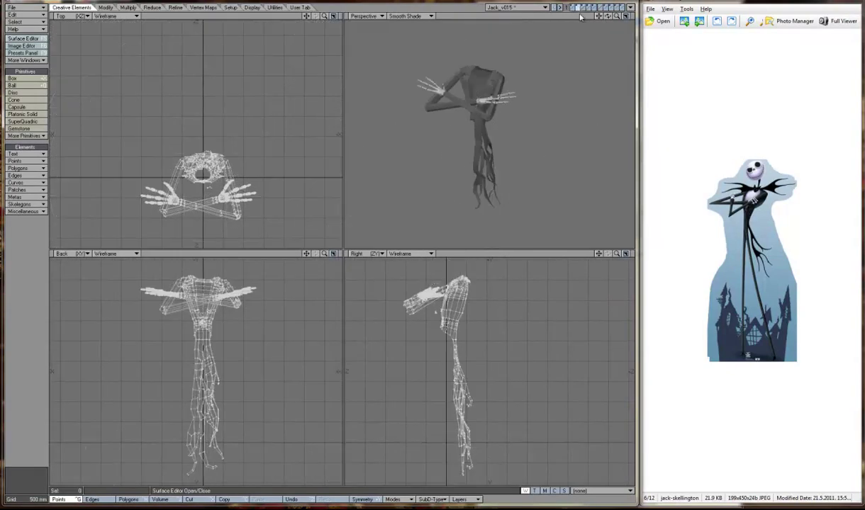
pyautogui.press('.')
pyautogui.press('.')
pyautogui.press('.')
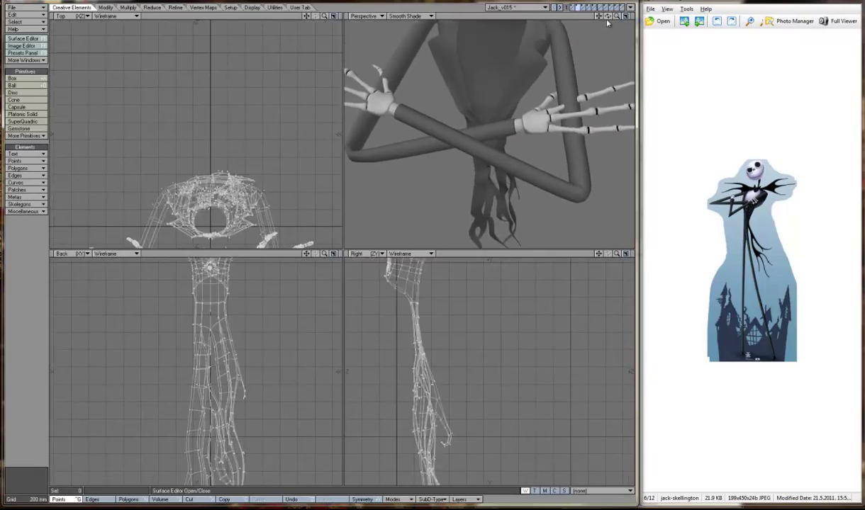
pyautogui.moveTo(607, 22)
pyautogui.mouseDown()
pyautogui.moveTo(575, 20)
pyautogui.moveTo(409, 133)
pyautogui.moveTo(397, 85)
pyautogui.mouseUp()
pyautogui.click(424, 15)
pyautogui.click(423, 3)
pyautogui.press('g')
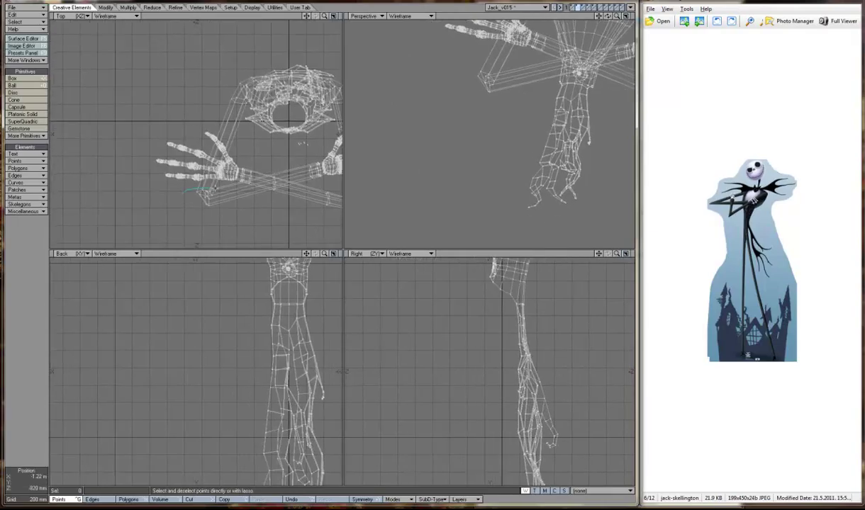
# - Select the other sleeve's polygons through Polygon Statistics and hide everything unselected
pyautogui.hotkey('ctrl', 'h')
pyautogui.press('w')
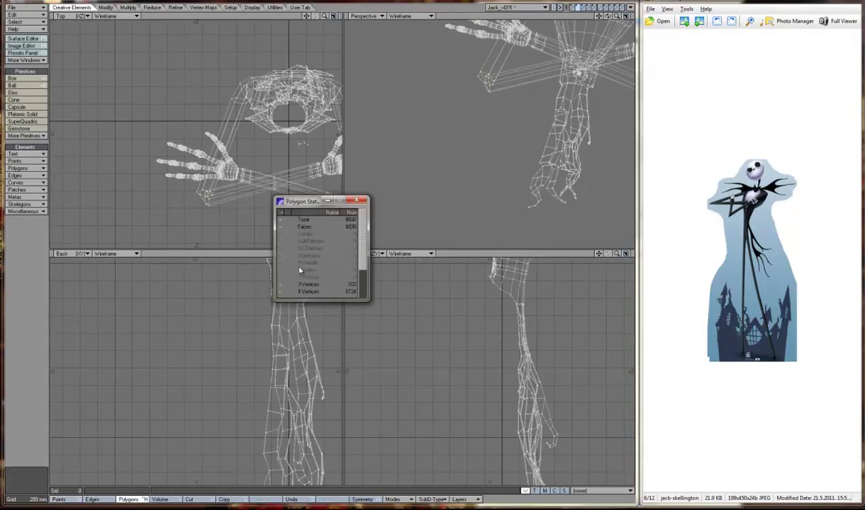
pyautogui.click(292, 277)
pyautogui.click(290, 272)
pyautogui.click(270, 270)
pyautogui.click(252, 8)
pyautogui.click(26, 239)
pyautogui.click(355, 201)
# - Select the six-point loop on the forearm side of the isolated sleeve's elbow and fit the views to it
pyautogui.press('a')
pyautogui.hotkey('ctrl', 'g')
pyautogui.hotkey('shift', 'a')
pyautogui.click(403, 15)
pyautogui.click(424, 48)
pyautogui.moveTo(608, 16); pyautogui.dragTo(577, 30)
pyautogui.click(408, 15)
pyautogui.click(411, 16)
pyautogui.click(506, 187)
pyautogui.click(24, 21)
pyautogui.click(28, 62)
pyautogui.press('a')
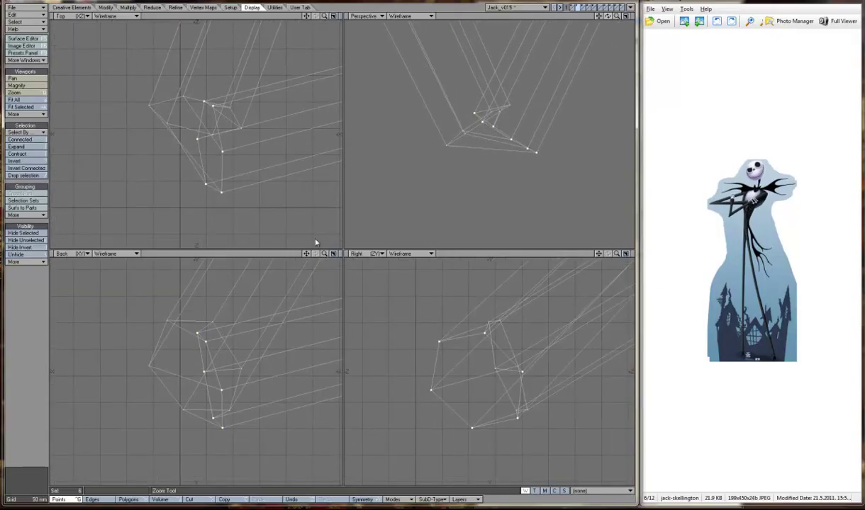
# - Rotate the selected elbow loop, and rotate the neighbouring loop on the upper arm side by 20°
pyautogui.press('y')
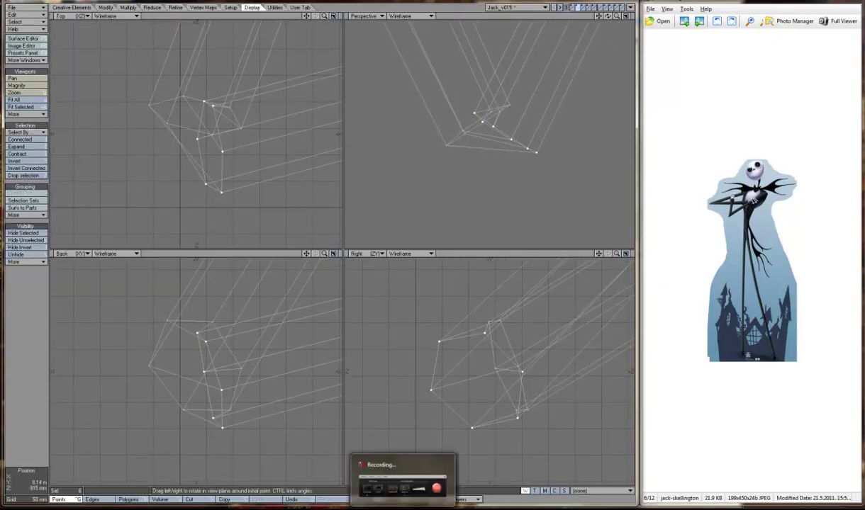
pyautogui.moveTo(496, 106); pyautogui.dragTo(485, 107)
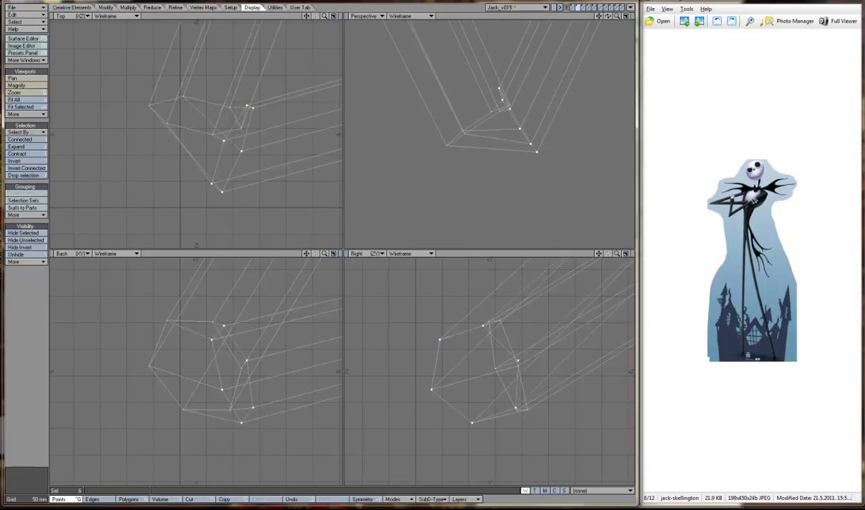
pyautogui.press('/')
pyautogui.hotkey('shift', ']')
pyautogui.moveTo(458, 145); pyautogui.dragTo(493, 144)
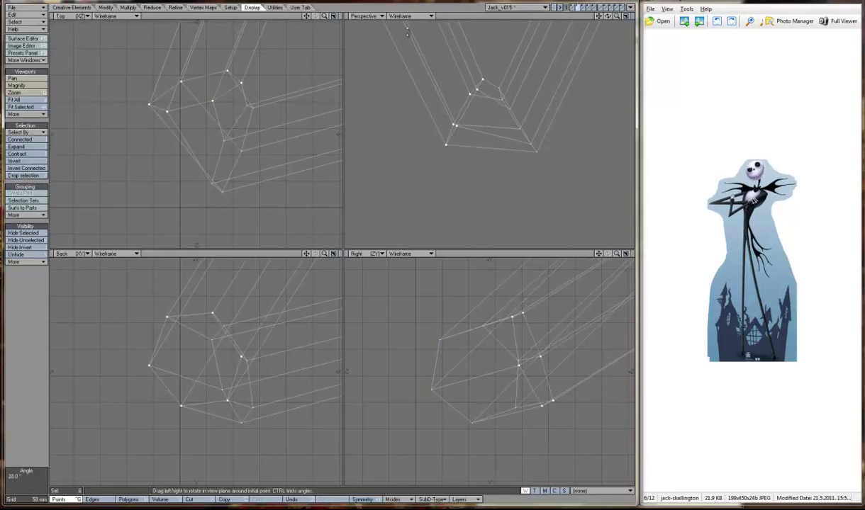
# - Set the perspective view to Wireframe Shade, reselect the upper arm side elbow loop, and rotate it slightly further
pyautogui.click(402, 16)
pyautogui.click(414, 60)
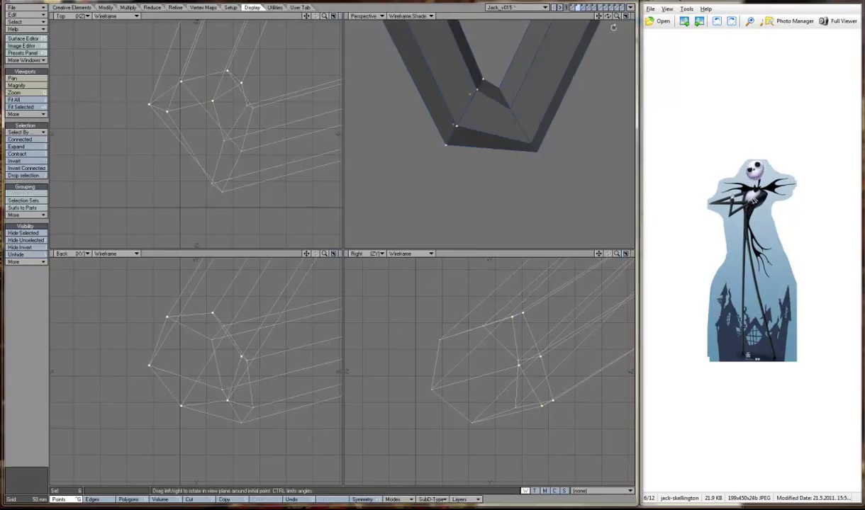
pyautogui.moveTo(608, 22); pyautogui.dragTo(530, 124)
pyautogui.press('a')
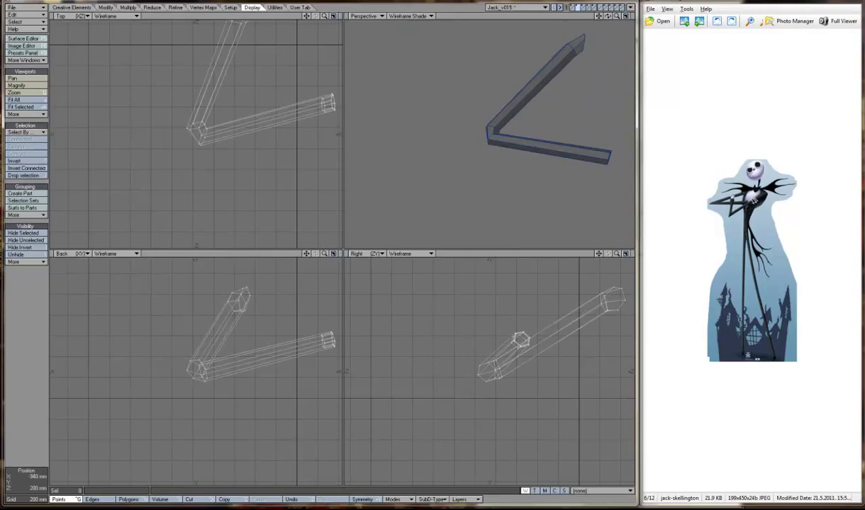
pyautogui.scroll(2, 205, 81)
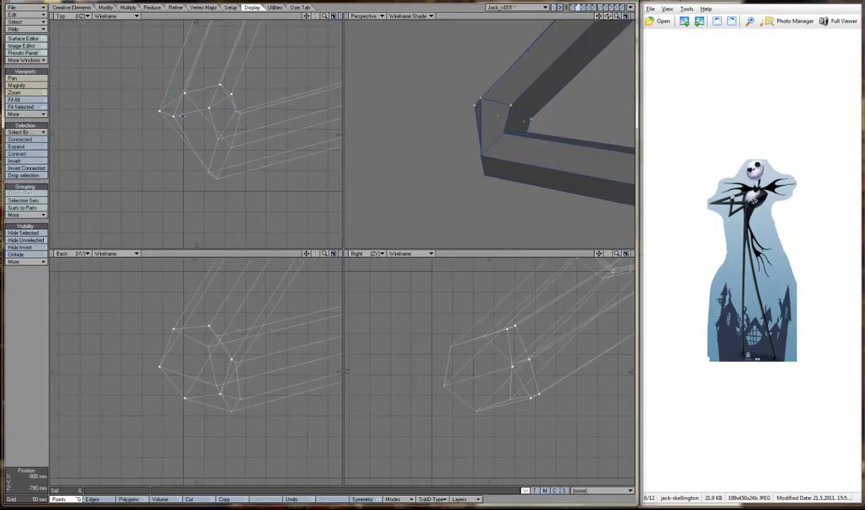
pyautogui.moveTo(183, 116); pyautogui.dragTo(187, 130)
pyautogui.keyDown('alt'); pyautogui.moveTo(510, 106); pyautogui.dragTo(469, 133); pyautogui.keyUp('alt')
pyautogui.press('a')
pyautogui.press('.')
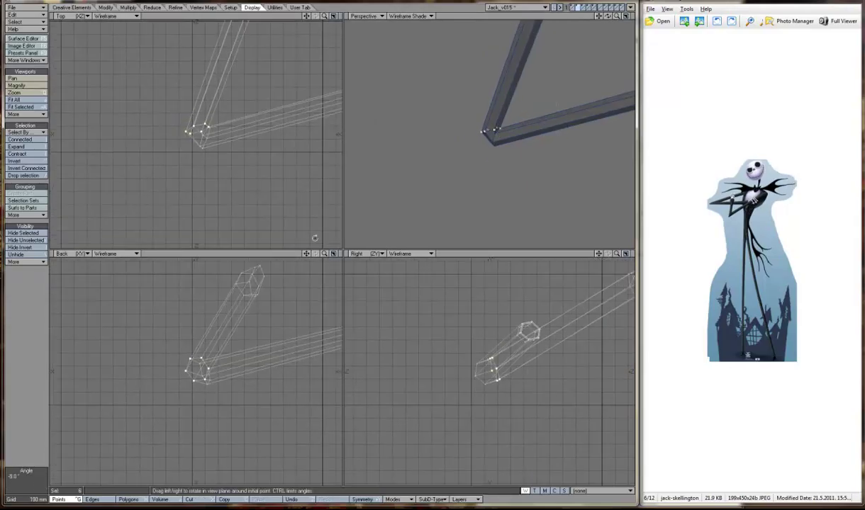
# - Cut the sleeve's elbow band with two loops using BandSaw Pro
pyautogui.hotkey('ctrl', 'h')
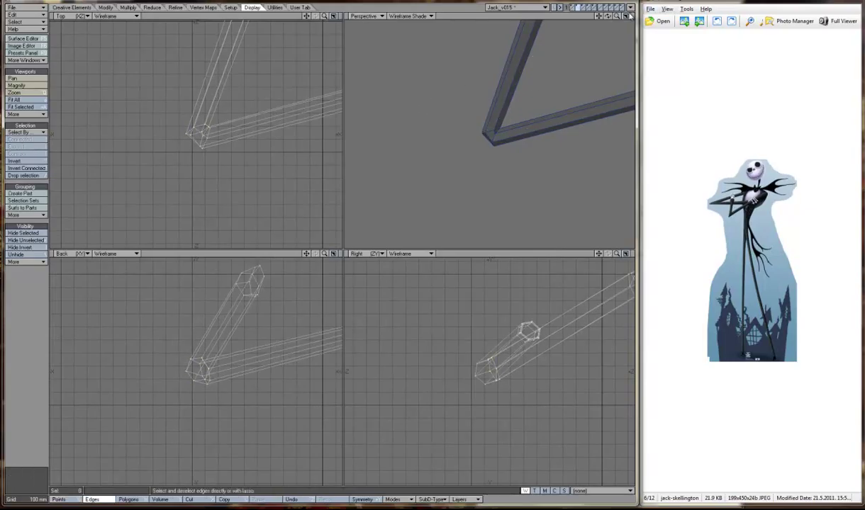
pyautogui.press(',')
pyautogui.press('.')
pyautogui.press('.')
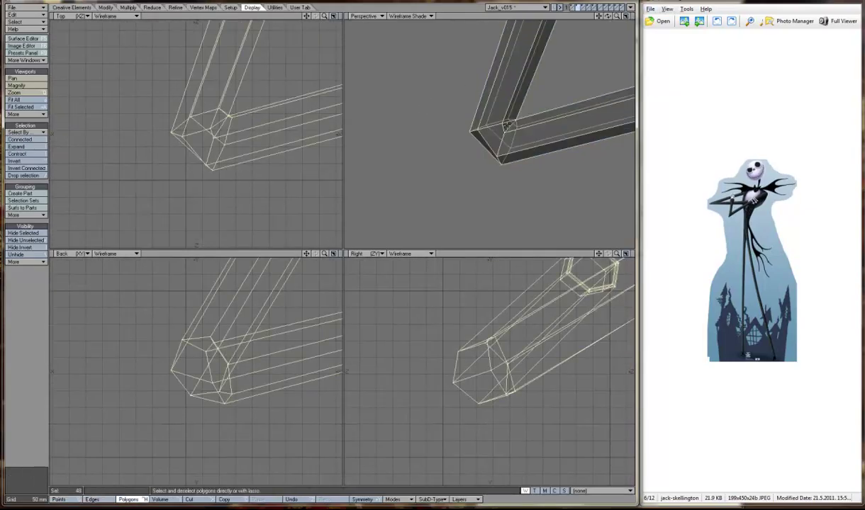
pyautogui.hotkey('ctrl', 'g')
pyautogui.press(',')
pyautogui.press(',')
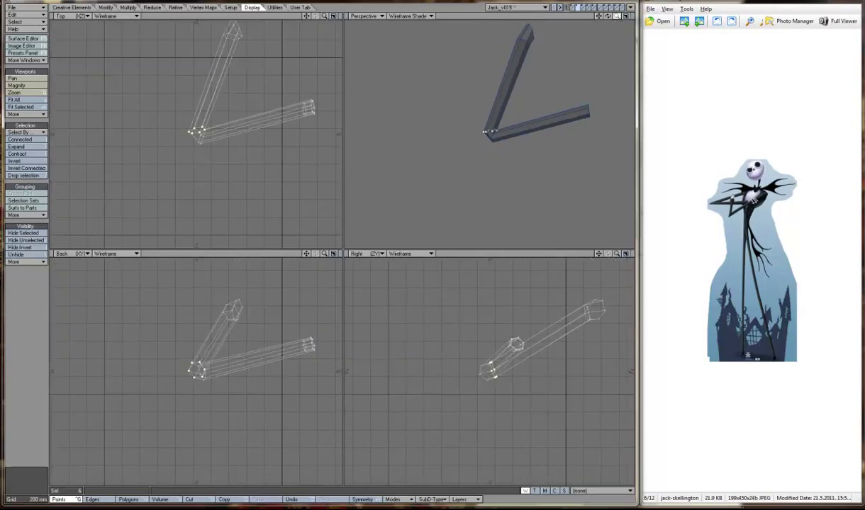
pyautogui.scroll(1, 487, 132)
pyautogui.hotkey('ctrl', 'h')
pyautogui.scroll(10, 508, 128)
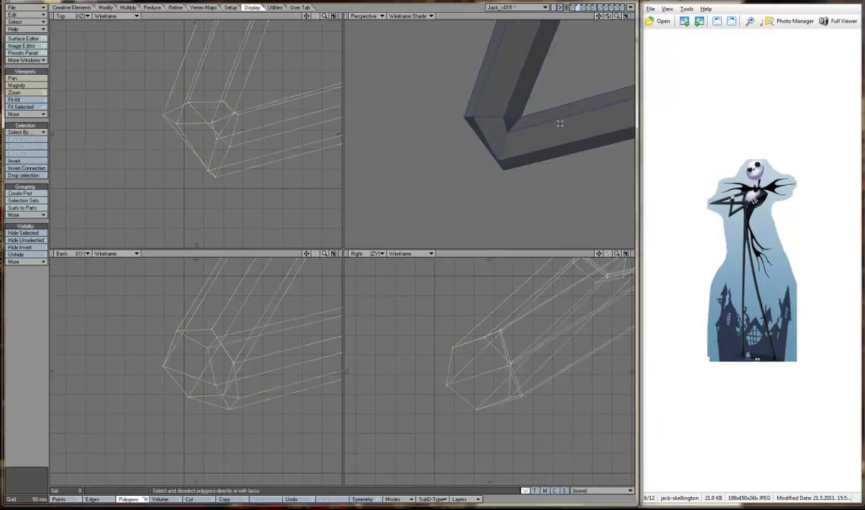
pyautogui.click(499, 124)
pyautogui.click(128, 8)
pyautogui.click(24, 226)
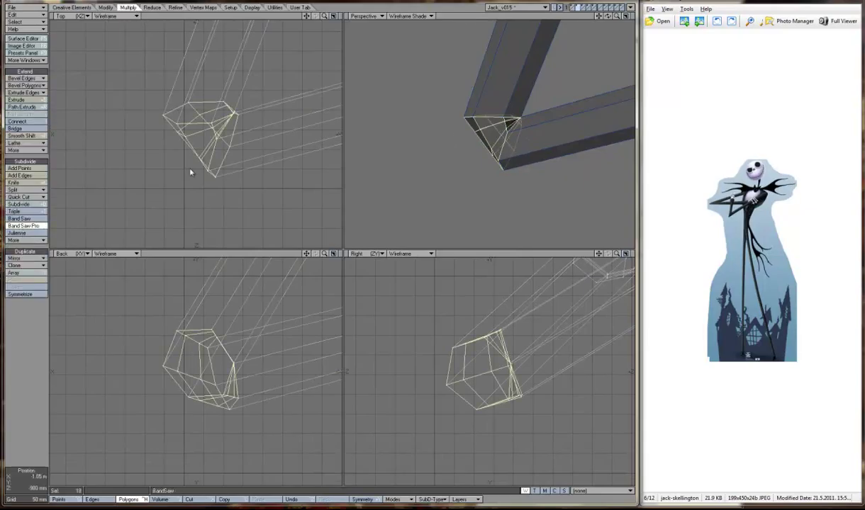
pyautogui.press('n')
pyautogui.moveTo(616, 15); pyautogui.dragTo(496, 131)
pyautogui.press('space')
# - Select the elbow strip beside the upper arm and split it with one centred BandSaw Pro loop
pyautogui.click(495, 133)
pyautogui.click(495, 133)
pyautogui.hotkey('ctrl', 'j')
pyautogui.hotkey('shift', 'a')
pyautogui.hotkey('ctrl', 'h')
pyautogui.click(489, 135)
pyautogui.click(489, 135)
pyautogui.click(462, 135)
pyautogui.click(23, 225)
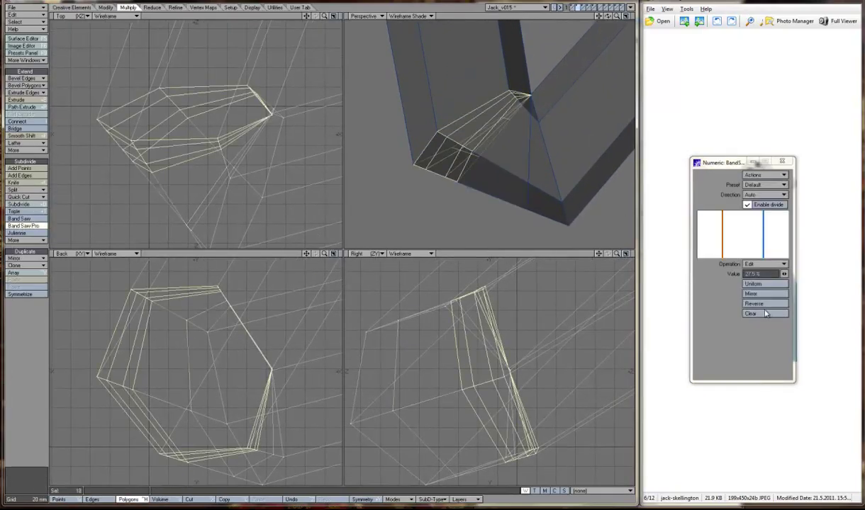
pyautogui.press('n')
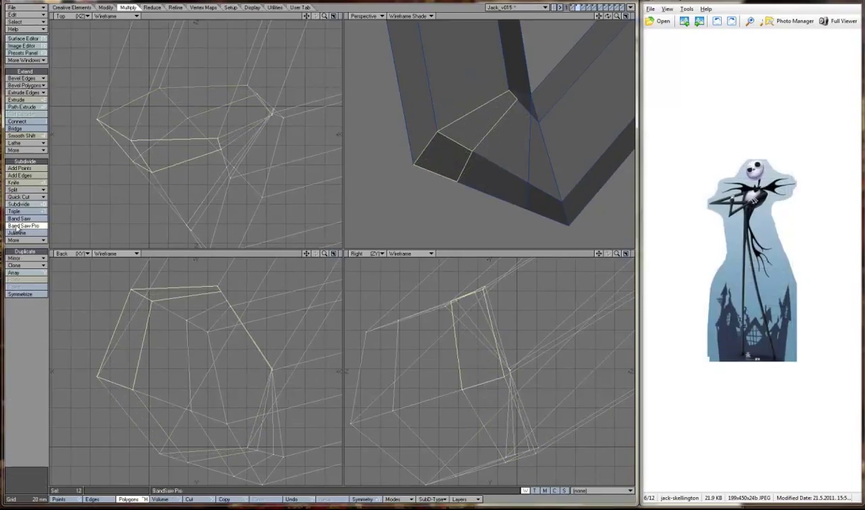
pyautogui.hotkey('ctrl', 'z')
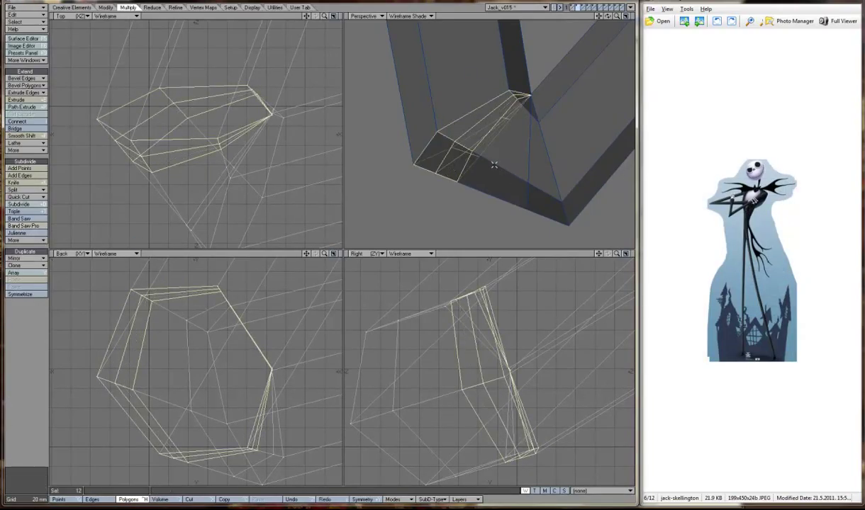
# - Cut the middle elbow strip with two further BandSaw loops
pyautogui.press('/')
pyautogui.moveTo(213, 167); pyautogui.dragTo(156, 192)
pyautogui.click(12, 226)
pyautogui.press('/')
pyautogui.click(518, 193)
pyautogui.click(15, 218)
pyautogui.press('/')
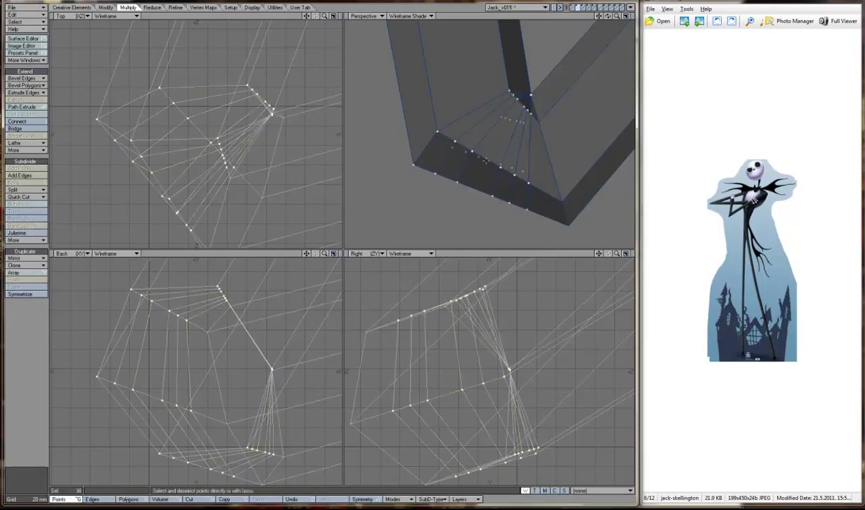
# - Set the perspective view to Wireframe and move a point in the tight cluster at the inner elbow
pyautogui.keyDown('alt'); pyautogui.moveTo(483, 161); pyautogui.dragTo(481, 181); pyautogui.keyUp('alt')
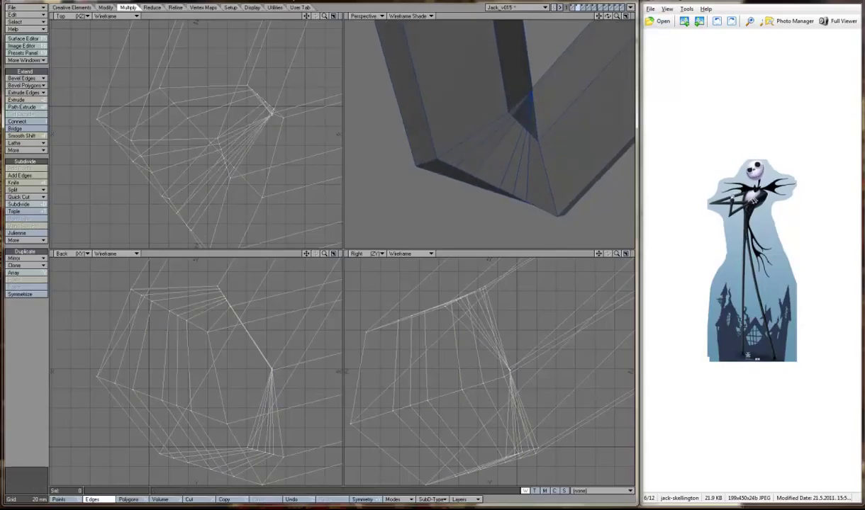
pyautogui.click(368, 15)
pyautogui.click(375, 47)
pyautogui.press('.')
pyautogui.press('.')
pyautogui.press('g')
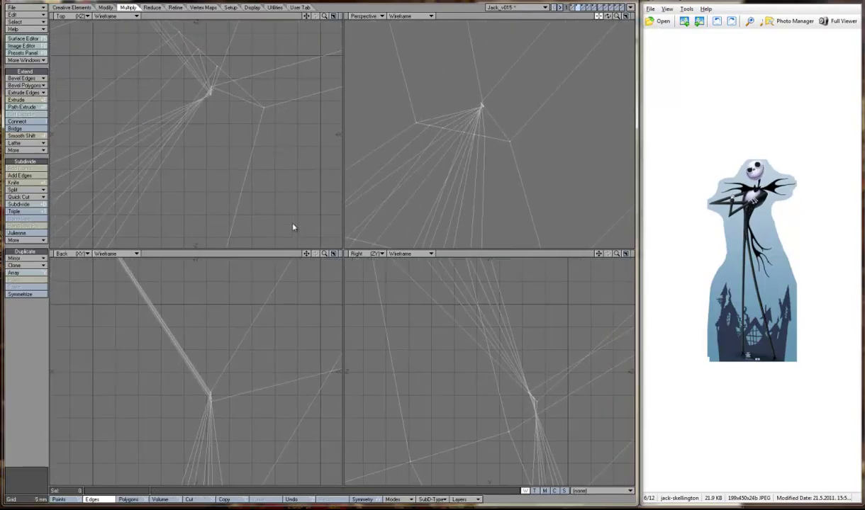
pyautogui.hotkey('ctrl', 'g')
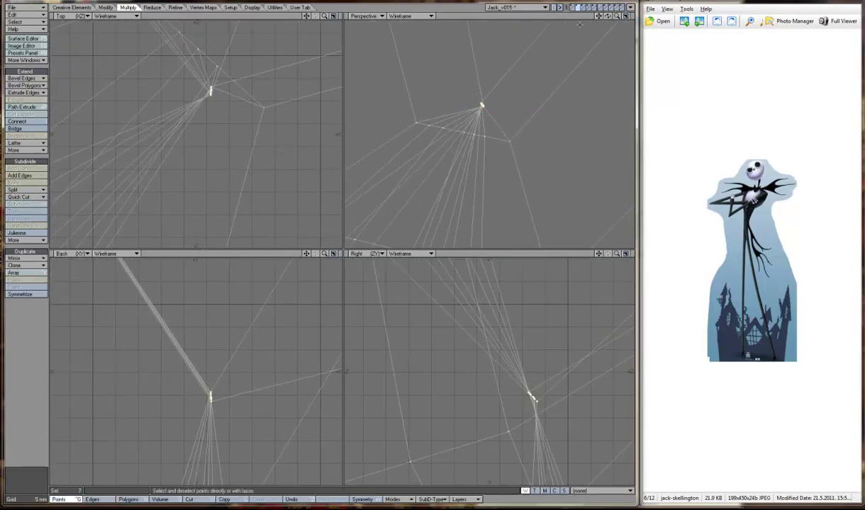
pyautogui.press('.')
pyautogui.press('.')
pyautogui.moveTo(607, 16)
pyautogui.mouseDown()
pyautogui.moveTo(581, 18)
pyautogui.moveTo(601, 17)
pyautogui.mouseUp()
pyautogui.moveTo(481, 140); pyautogui.dragTo(511, 134)
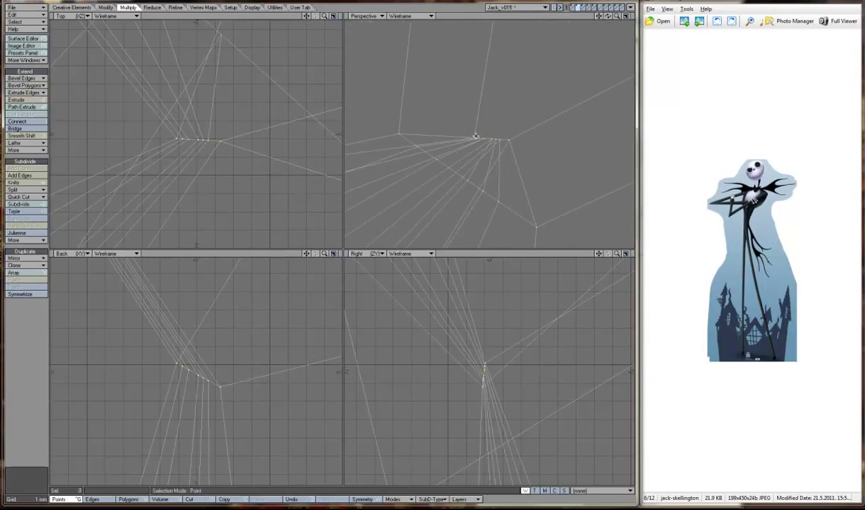
# - Set the perspective view to a shaded style and offset individual inner elbow points into a jagged fold
pyautogui.click(408, 15)
pyautogui.click(387, 48)
pyautogui.moveTo(505, 130)
pyautogui.mouseDown()
pyautogui.moveTo(491, 147)
pyautogui.moveTo(476, 138)
pyautogui.moveTo(487, 135)
pyautogui.mouseUp()
pyautogui.scroll(-3, 474, 137)
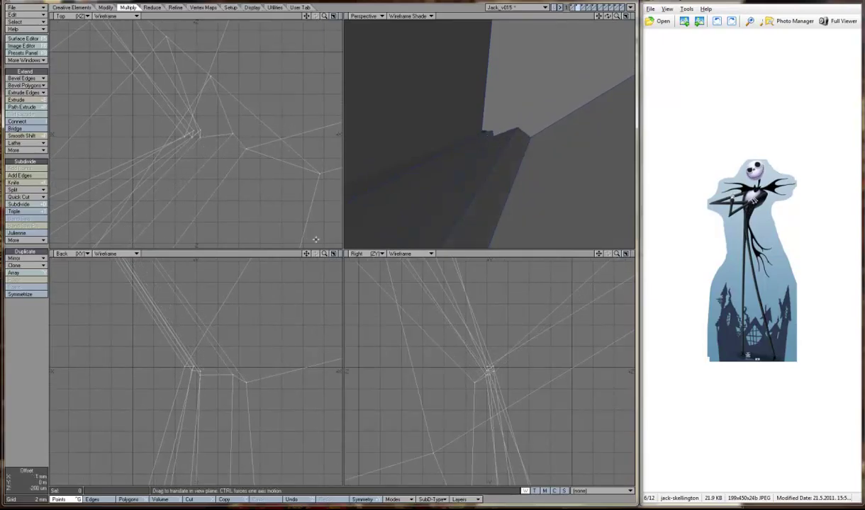
pyautogui.moveTo(315, 239); pyautogui.dragTo(312, 243)
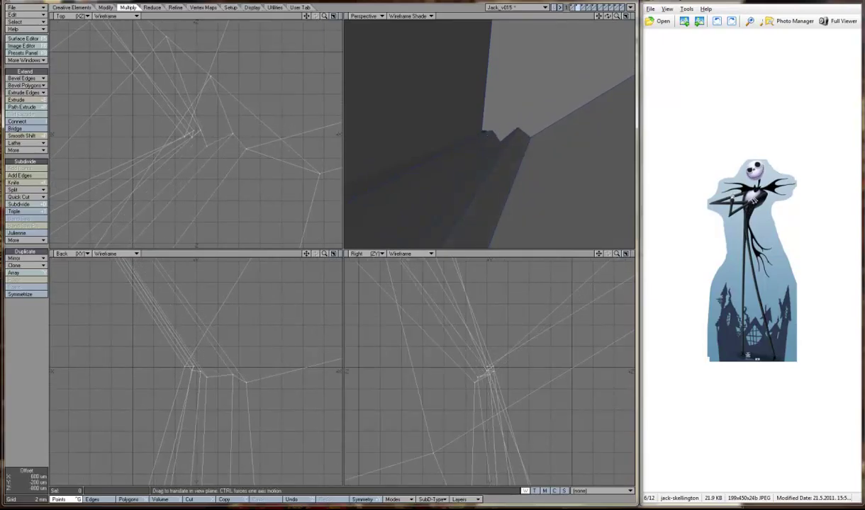
# - Set the perspective view to Wireframe Shade and cut the upper arm section of the sleeve with two BandSaw Pro loops
pyautogui.click(408, 15)
pyautogui.click(414, 24)
pyautogui.click(408, 15)
pyautogui.click(415, 44)
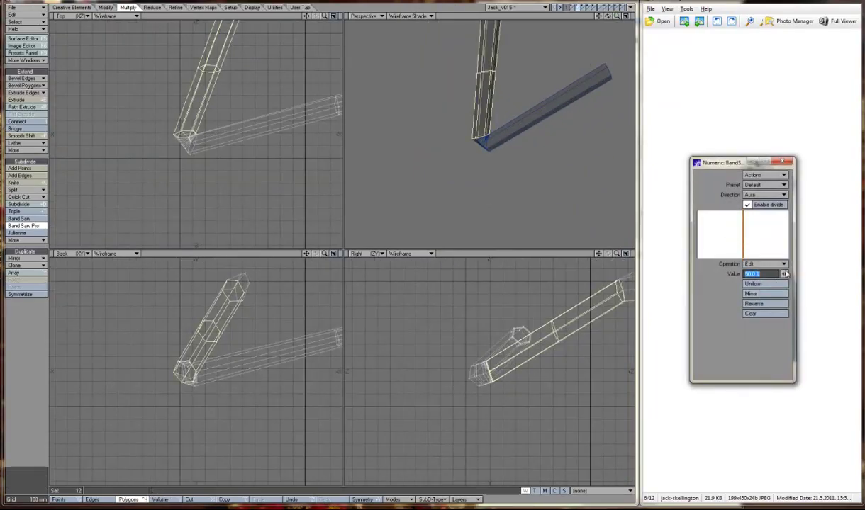
pyautogui.moveTo(784, 274); pyautogui.dragTo(676, 271)
pyautogui.moveTo(784, 273); pyautogui.dragTo(716, 275)
pyautogui.click(749, 264)
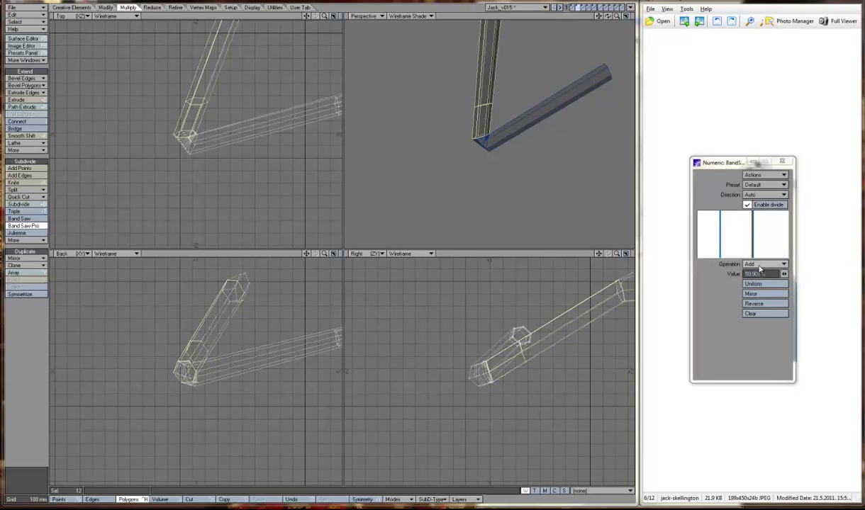
pyautogui.click(759, 265)
pyautogui.click(759, 264)
pyautogui.click(782, 163)
# - Move individual points around the elbow unevenly to form raised and sunken cloth folds
pyautogui.press('.')
pyautogui.press('.')
pyautogui.press('.')
pyautogui.hotkey('ctrl', 'g')
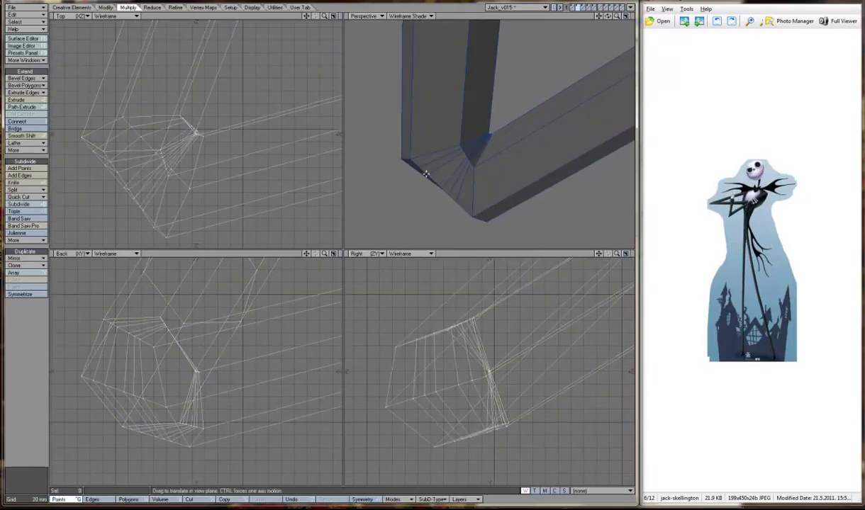
pyautogui.press('.')
pyautogui.moveTo(480, 146)
pyautogui.mouseDown()
pyautogui.moveTo(487, 141)
pyautogui.moveTo(467, 142)
pyautogui.moveTo(482, 163)
pyautogui.mouseUp()
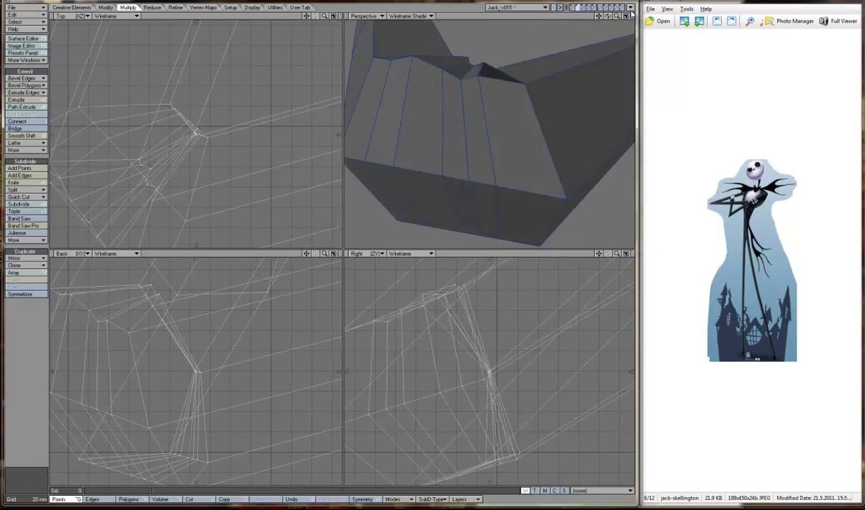
pyautogui.keyDown('alt'); pyautogui.moveTo(464, 135); pyautogui.dragTo(512, 190); pyautogui.keyUp('alt')
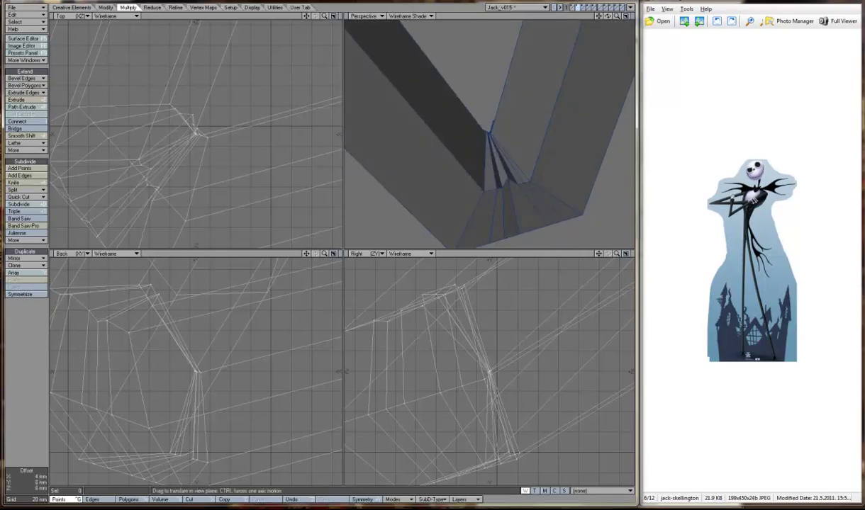
pyautogui.keyDown('alt'); pyautogui.moveTo(594, 49); pyautogui.dragTo(316, 242); pyautogui.keyUp('alt')
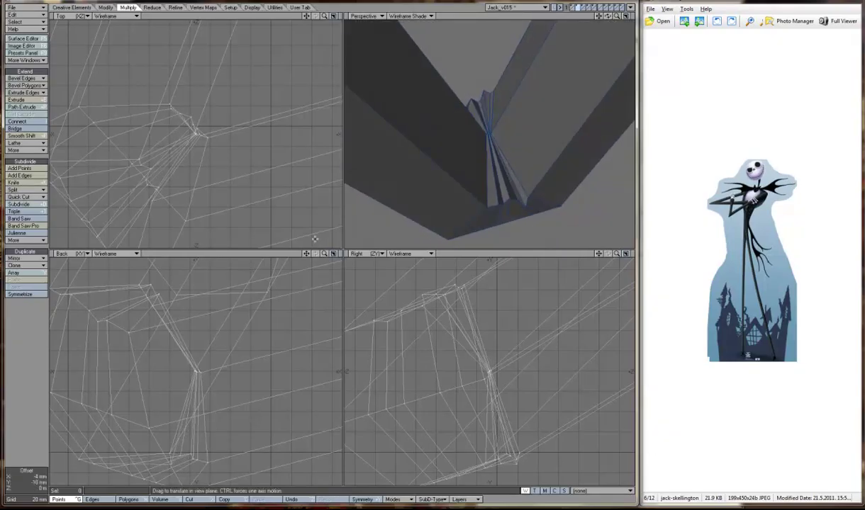
pyautogui.moveTo(608, 15); pyautogui.dragTo(347, 20)
# - Check the subdivided sleeve in Smooth Shade and restore the unsubdivided Wireframe Shade view
pyautogui.press('a')
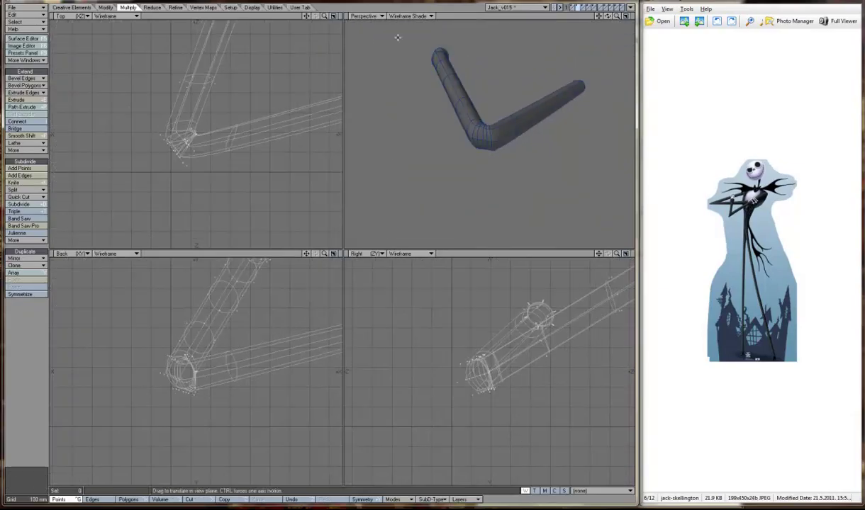
pyautogui.click(410, 15)
pyautogui.click(400, 27)
pyautogui.press('a')
pyautogui.press('.')
pyautogui.press('.')
pyautogui.press('.')
pyautogui.press('.')
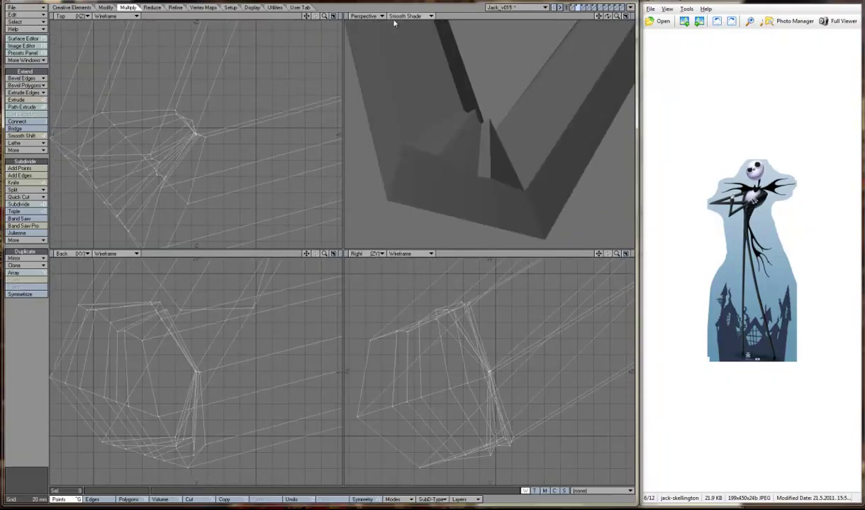
pyautogui.click(410, 16)
pyautogui.click(404, 31)
# - Select the upper arm section next to the elbow and cut another loop into it with BandSaw Pro
pyautogui.hotkey('ctrl', 'h')
pyautogui.click(444, 84)
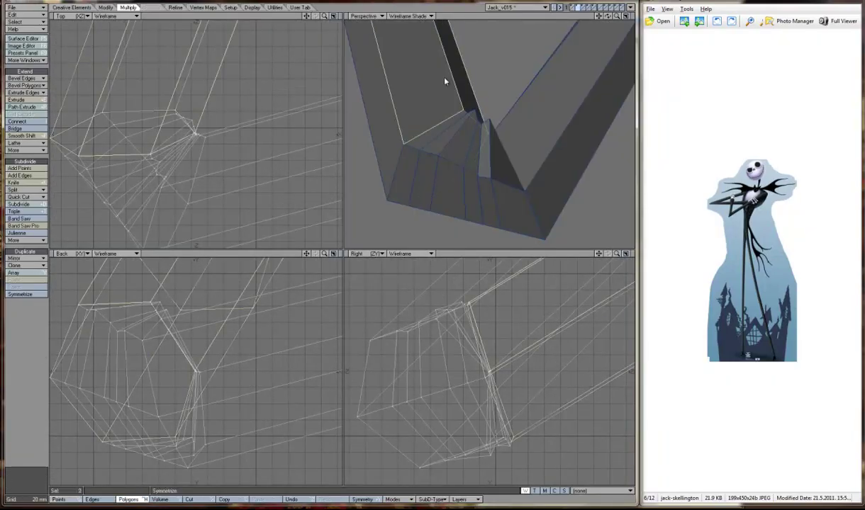
pyautogui.click(23, 225)
pyautogui.press('n')
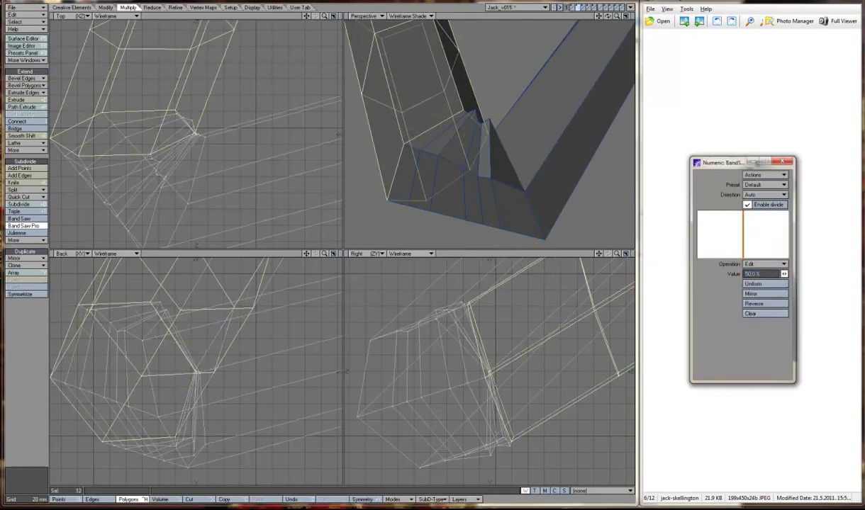
pyautogui.moveTo(733, 234); pyautogui.dragTo(785, 234)
pyautogui.press('space')
pyautogui.hotkey('ctrl', 'j')
# - Reshape the inner elbow folds further by moving single points with the Drag tool
pyautogui.hotkey('ctrl', 'h')
pyautogui.click(393, 88)
pyautogui.keyDown('alt'); pyautogui.moveTo(394, 89); pyautogui.dragTo(367, 220); pyautogui.keyUp('alt')
pyautogui.hotkey('ctrl', 't')
pyautogui.moveTo(457, 118); pyautogui.dragTo(510, 99)
pyautogui.keyDown('alt'); pyautogui.moveTo(453, 134); pyautogui.dragTo(399, 139); pyautogui.keyUp('alt')
pyautogui.moveTo(607, 17); pyautogui.dragTo(602, 29)
pyautogui.moveTo(467, 83); pyautogui.dragTo(472, 78)
pyautogui.moveTo(606, 17); pyautogui.dragTo(539, 21)
pyautogui.scroll(-3, 114, 136)
# - Round the outer elbow with a Magnet offset of -30 mm X and -40 mm Z, using radii of 170 mm X and 220 mm Z
pyautogui.click(105, 7)
pyautogui.hotkey('ctrl', 'shift', 't')
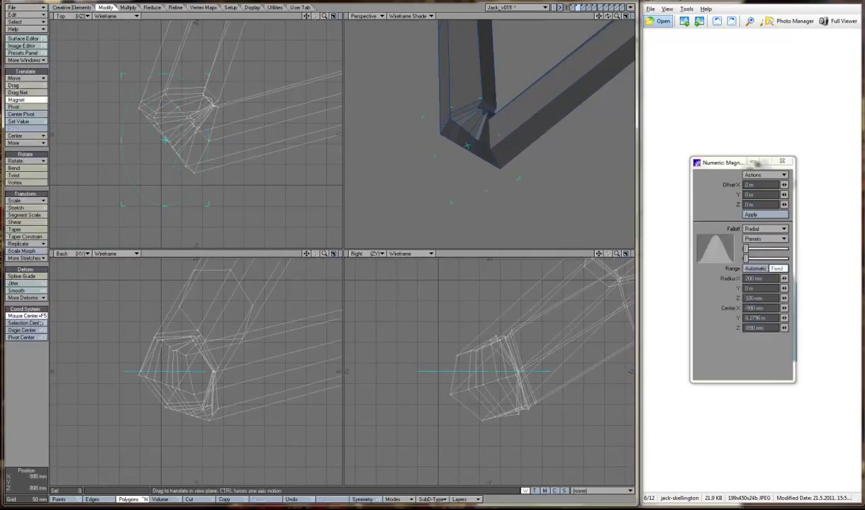
pyautogui.moveTo(166, 141); pyautogui.dragTo(167, 139)
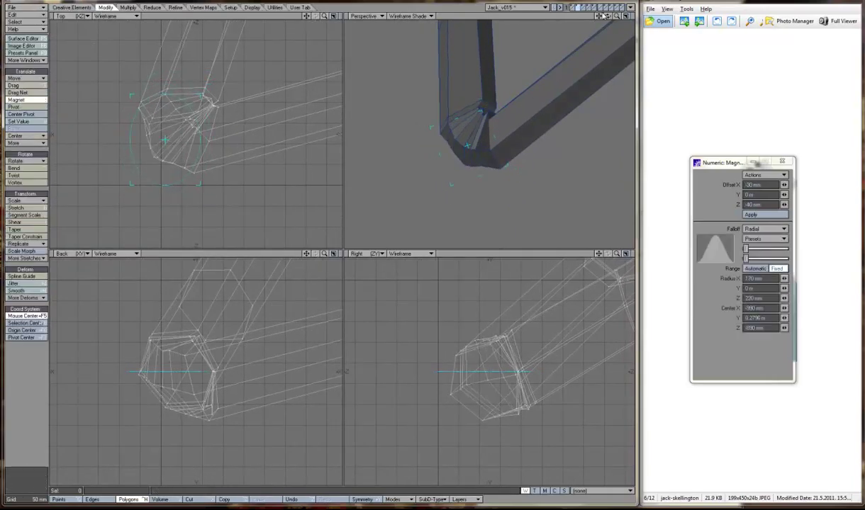
pyautogui.moveTo(607, 15); pyautogui.dragTo(454, 22)
pyautogui.press('space')
# - Inspect the rounded elbow with subdivision on in another shading style and return to unsubdivided Wireframe Shade
pyautogui.press('Tab')
pyautogui.click(411, 15)
pyautogui.click(407, 92)
pyautogui.press('a')
pyautogui.hotkey('shift', 'a')
pyautogui.press('Tab')
pyautogui.click(411, 15)
pyautogui.click(417, 31)
# - Select the forearm section of the sleeve and cut it with four BandSaw Pro loops
pyautogui.click(513, 120)
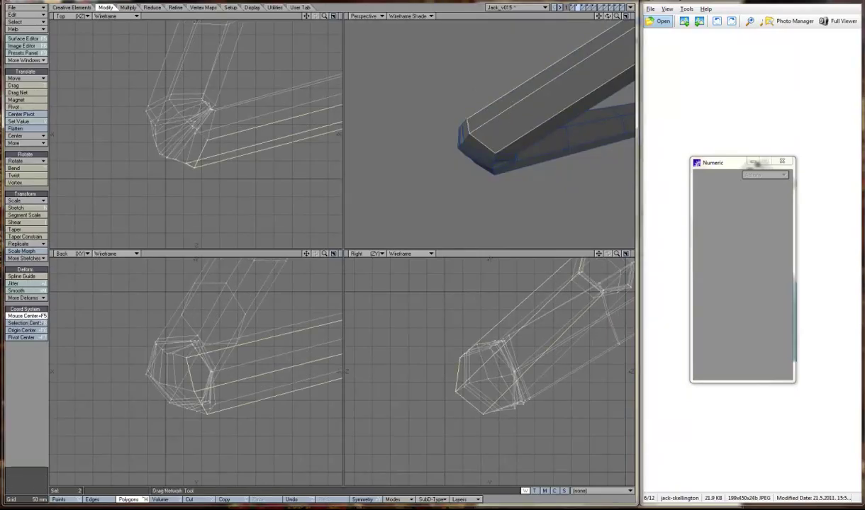
pyautogui.click(128, 7)
pyautogui.click(13, 226)
pyautogui.moveTo(780, 266); pyautogui.dragTo(764, 240)
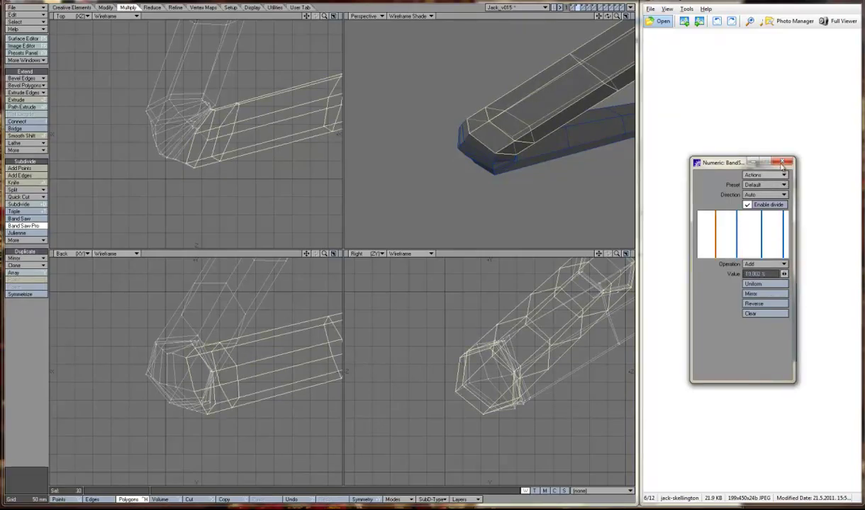
pyautogui.click(783, 162)
# - Move points around the inner and outer elbow to refine its folds and smooth its outer curve
pyautogui.hotkey('ctrl', 'g')
pyautogui.press('a')
pyautogui.moveTo(608, 15); pyautogui.dragTo(603, 21)
pyautogui.hotkey('shift', 'a')
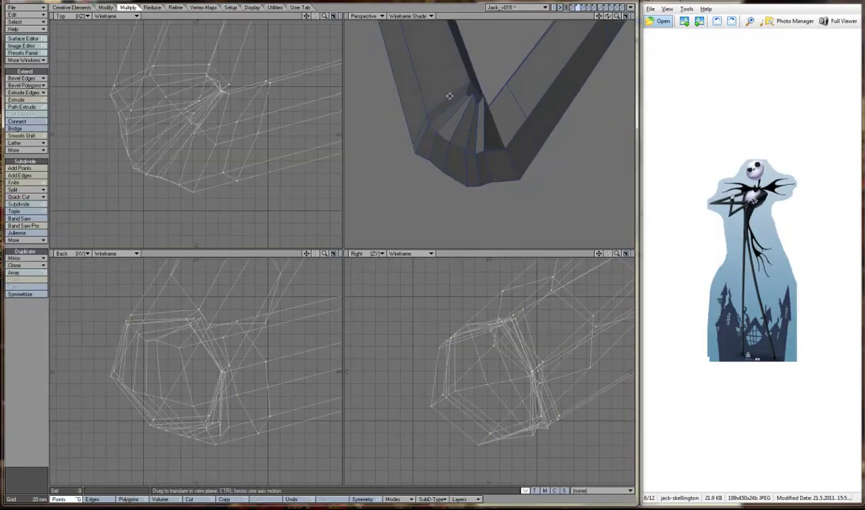
pyautogui.moveTo(607, 16)
pyautogui.mouseDown()
pyautogui.moveTo(604, 7)
pyautogui.moveTo(604, 14)
pyautogui.mouseUp()
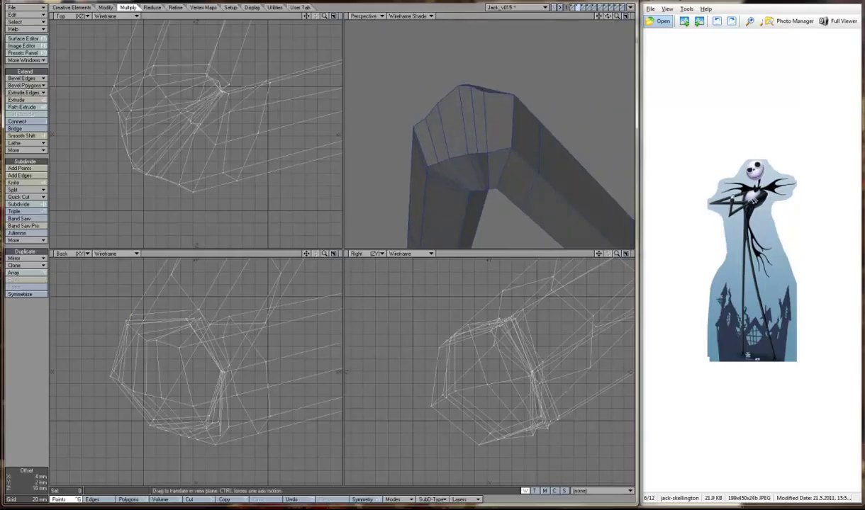
pyautogui.moveTo(398, 83); pyautogui.dragTo(417, 87)
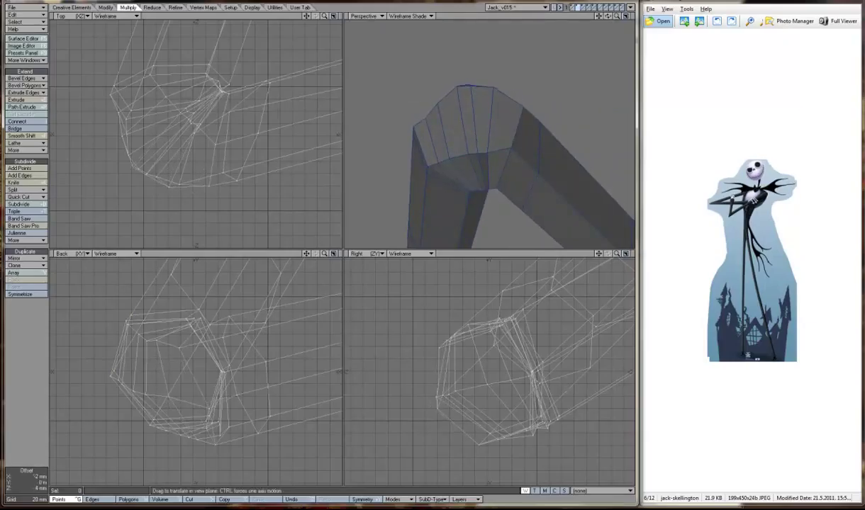
pyautogui.keyDown('alt'); pyautogui.moveTo(577, 41); pyautogui.dragTo(527, 200); pyautogui.keyUp('alt')
# - Move points on the new loops along the sleeve to make its straight sections slightly irregular
pyautogui.press('a')
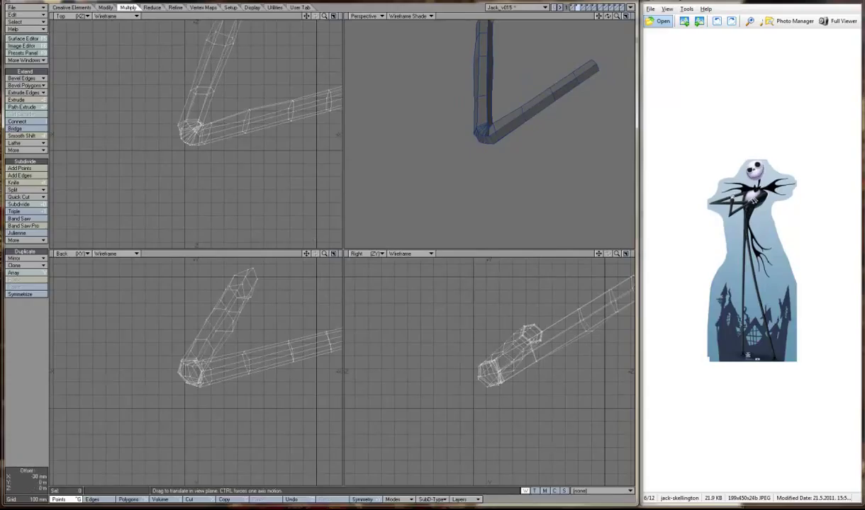
pyautogui.moveTo(297, 240); pyautogui.dragTo(250, 185)
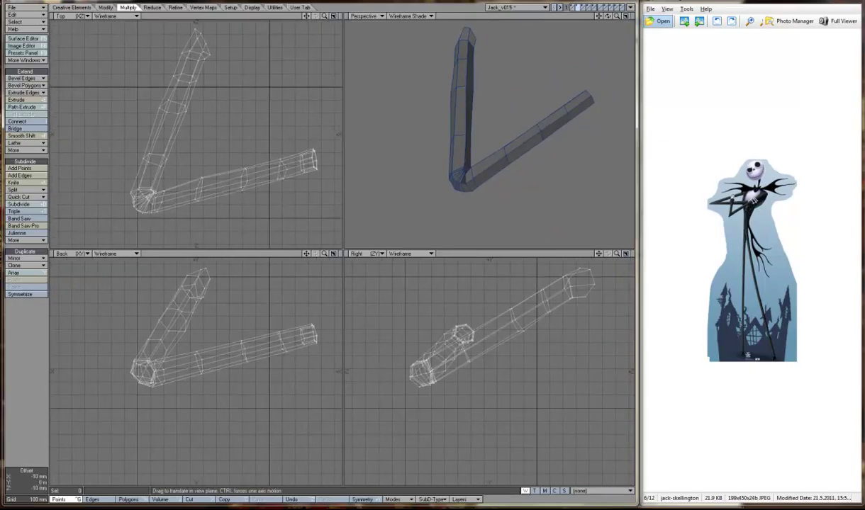
pyautogui.keyDown('alt'); pyautogui.moveTo(537, 31); pyautogui.dragTo(419, 146); pyautogui.keyUp('alt')
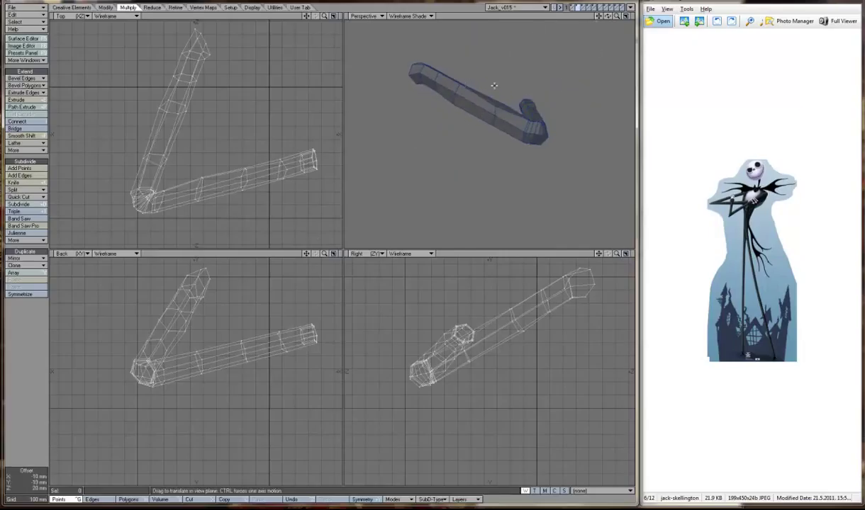
# - Inspect the whole sleeve with subdivision on in Smooth Shade and return to the unsubdivided mesh in Wireframe Shade
pyautogui.press('Tab')
pyautogui.keyDown('alt'); pyautogui.moveTo(494, 85); pyautogui.dragTo(468, 113); pyautogui.keyUp('alt')
pyautogui.press(',')
pyautogui.press(',')
pyautogui.press('.')
pyautogui.press('.')
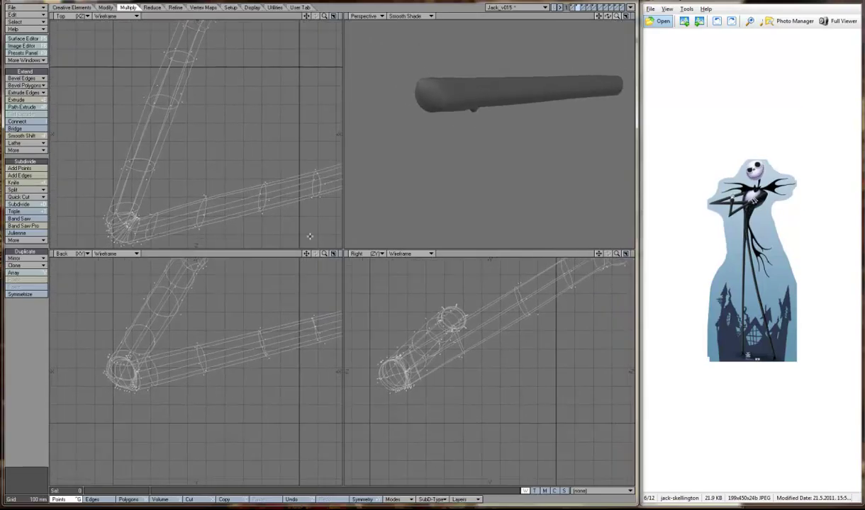
pyautogui.click(405, 15)
pyautogui.click(400, 31)
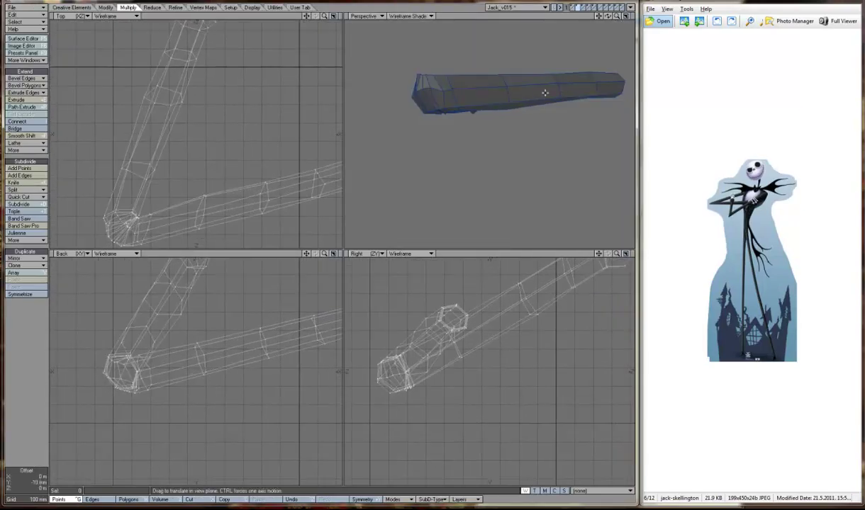
pyautogui.keyDown('alt'); pyautogui.moveTo(577, 22); pyautogui.dragTo(559, 112); pyautogui.keyUp('alt')
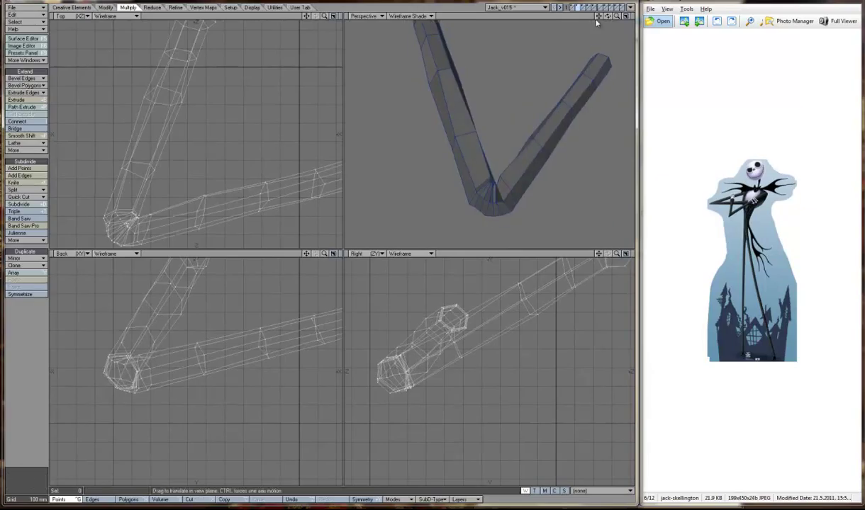
pyautogui.press('a')
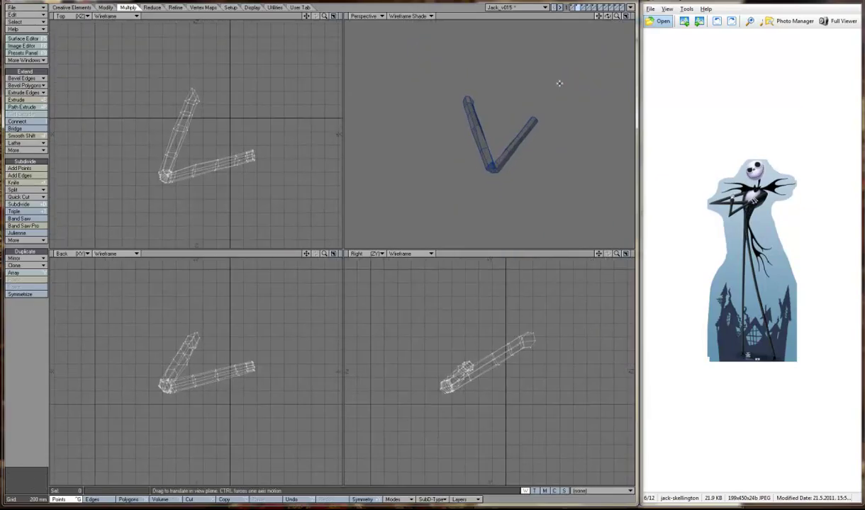
# - Unhide the rest of the model and show the opposite sleeve's elbow up close in Wireframe Shade
pyautogui.press('\\')
pyautogui.click(408, 16)
pyautogui.click(412, 26)
pyautogui.moveTo(608, 19); pyautogui.dragTo(608, 19)
pyautogui.click(408, 16)
pyautogui.click(410, 6)
pyautogui.press('.')
pyautogui.press('.')
pyautogui.press('.')
pyautogui.press('.')
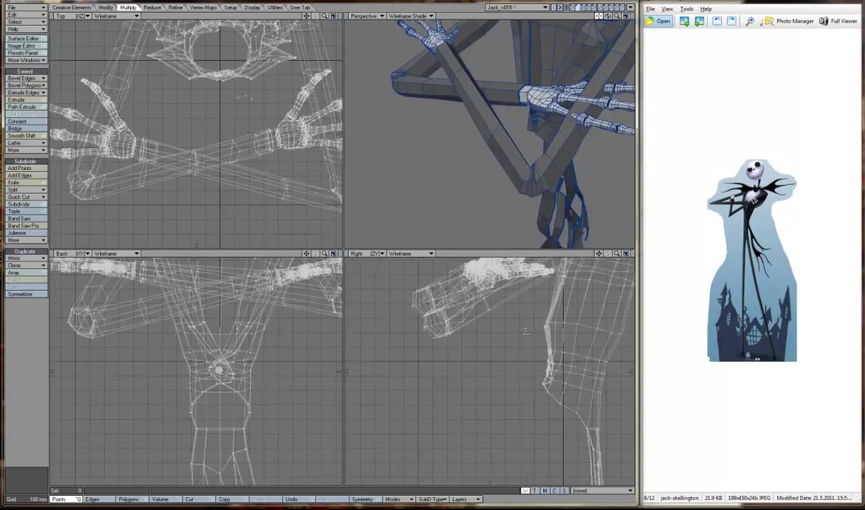
pyautogui.press(',')
pyautogui.press(',')
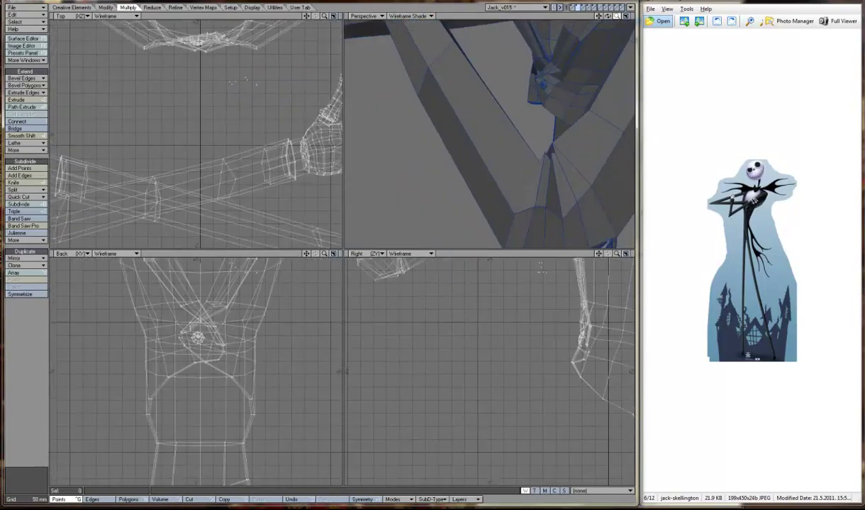
# - Select the narrow polygon strip around the opposite elbow and split it with a BandSaw Pro loop at 50%
pyautogui.hotkey('ctrl', 'h')
pyautogui.hotkey('ctrl', 'j')
pyautogui.moveTo(506, 157); pyautogui.dragTo(502, 122)
pyautogui.click(17, 226)
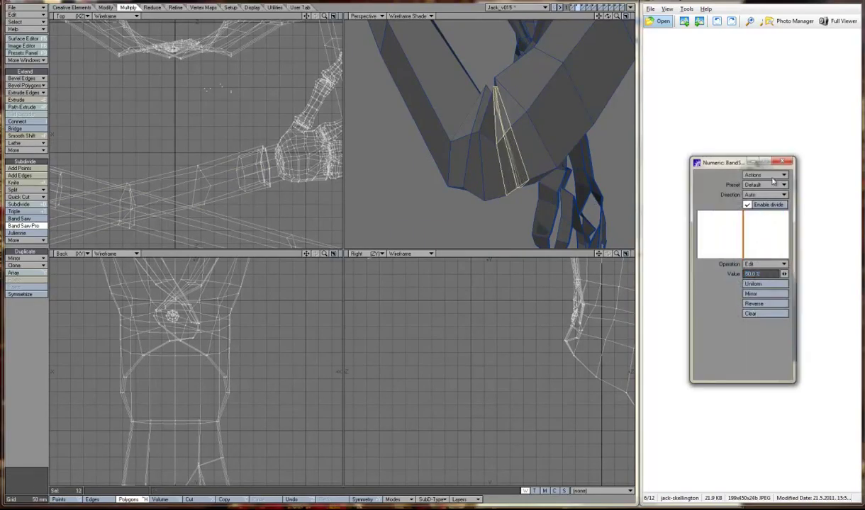
pyautogui.press('Return')
pyautogui.press('/')
# - Move points around the opposite elbow's inner crease to start shaping its cloth folds
pyautogui.keyDown('alt'); pyautogui.moveTo(510, 161); pyautogui.dragTo(568, 74); pyautogui.keyUp('alt')
pyautogui.click(13, 211)
pyautogui.press('t')
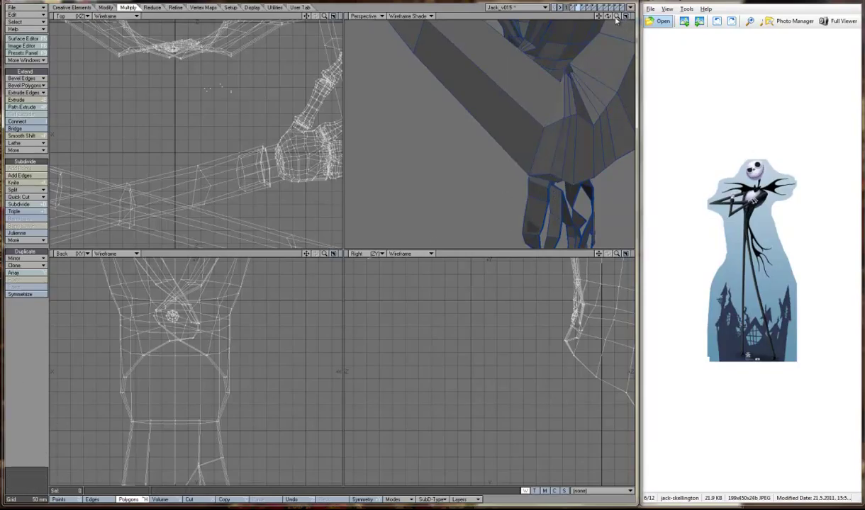
pyautogui.moveTo(614, 22); pyautogui.dragTo(539, 142)
pyautogui.press('g')
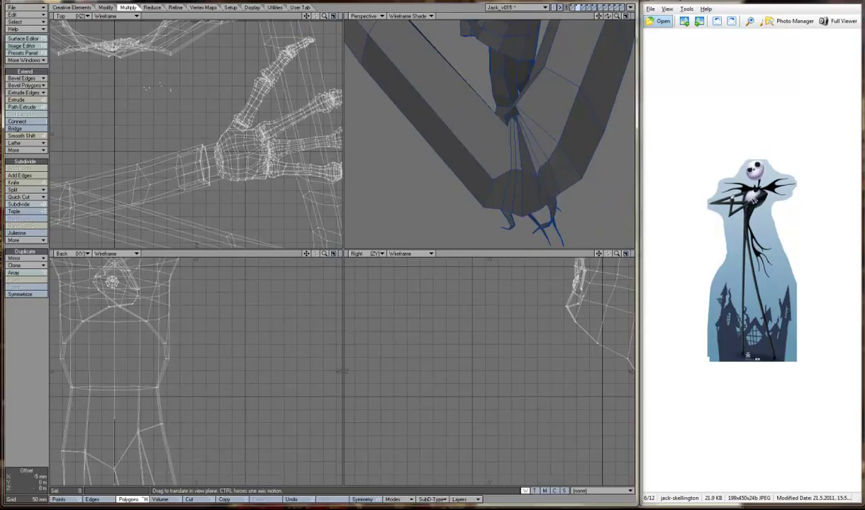
pyautogui.moveTo(145, 88); pyautogui.dragTo(445, 444)
# - Reshape the same elbow from other angles by moving more points on its bend and outer curve
pyautogui.press('g')
pyautogui.hotkey('ctrl', 'j')
pyautogui.hotkey('shift', 'a')
pyautogui.hotkey('ctrl', 'h')
pyautogui.moveTo(607, 16); pyautogui.dragTo(467, 63)
pyautogui.press('t')
pyautogui.moveTo(555, 45); pyautogui.dragTo(618, 41)
pyautogui.press('space')
pyautogui.press(',')
pyautogui.press(',')
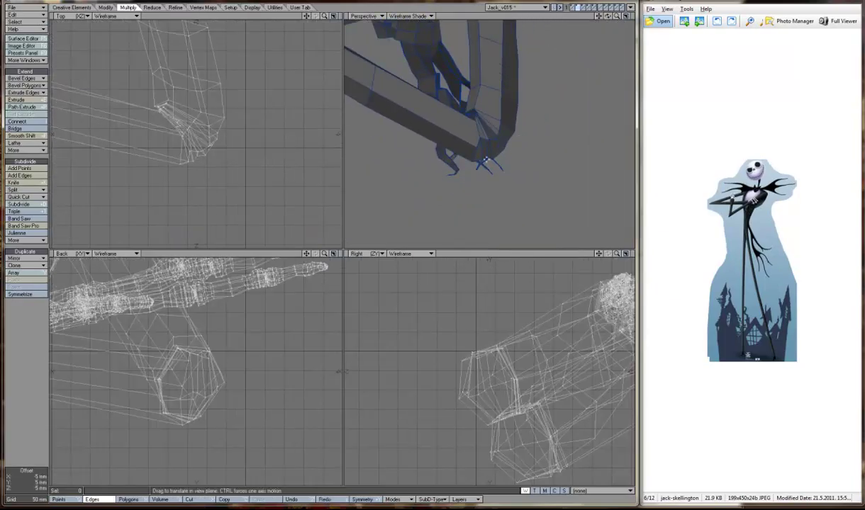
# - Examine the elbow's folds up close in Smooth Shade and switch back to Wireframe Shade
pyautogui.press('a')
pyautogui.keyDown('alt'); pyautogui.moveTo(489, 134); pyautogui.dragTo(528, 152); pyautogui.keyUp('alt')
pyautogui.hotkey('shift', 'a')
pyautogui.press('.')
pyautogui.press('.')
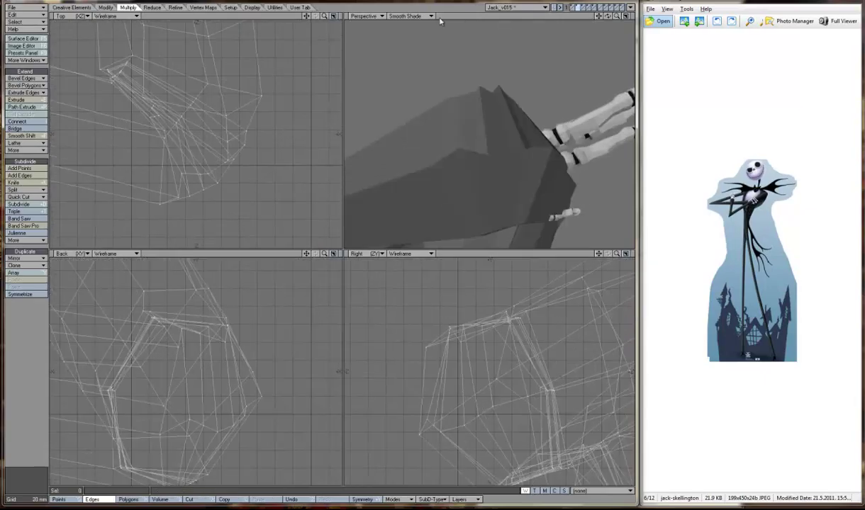
pyautogui.click(408, 16)
pyautogui.click(409, 11)
pyautogui.keyDown('alt'); pyautogui.moveTo(562, 27); pyautogui.dragTo(531, 67); pyautogui.keyUp('alt')
pyautogui.keyDown('alt'); pyautogui.moveTo(464, 131); pyautogui.dragTo(471, 125); pyautogui.keyUp('alt')
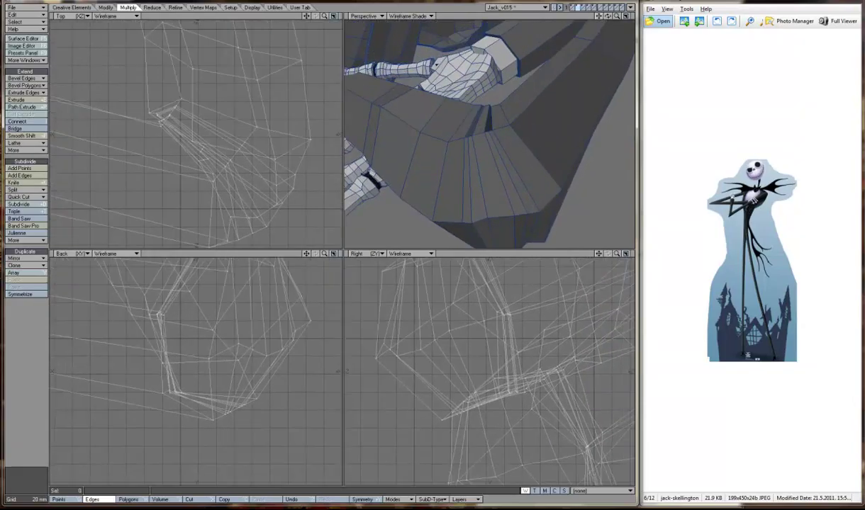
# - Move individual points on the elbow loops to make the folds around the crease and outer bend irregular
pyautogui.press('t')
pyautogui.moveTo(488, 96); pyautogui.dragTo(490, 90)
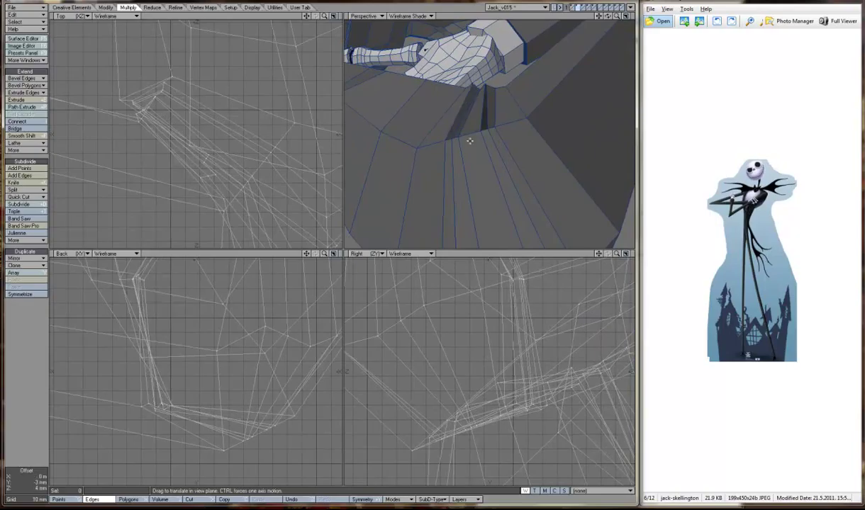
pyautogui.keyDown('alt'); pyautogui.moveTo(542, 60); pyautogui.dragTo(471, 102); pyautogui.keyUp('alt')
pyautogui.press('0')
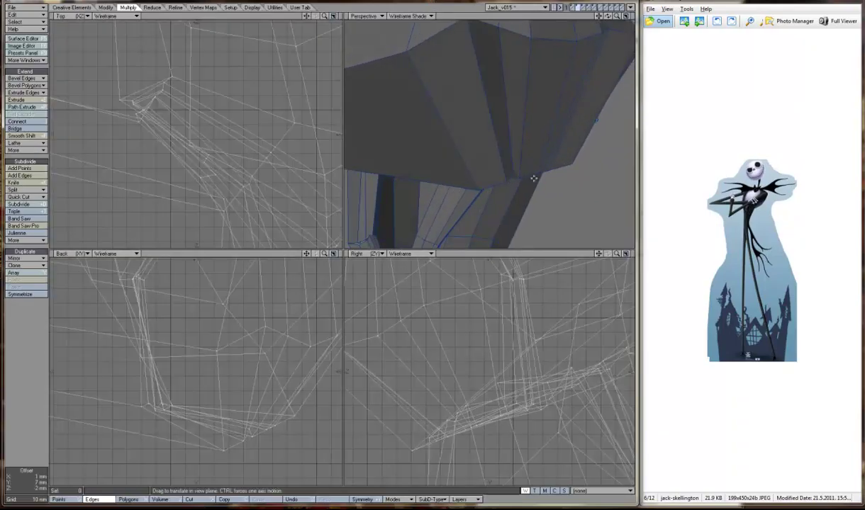
pyautogui.moveTo(462, 91); pyautogui.dragTo(467, 95)
pyautogui.press('a')
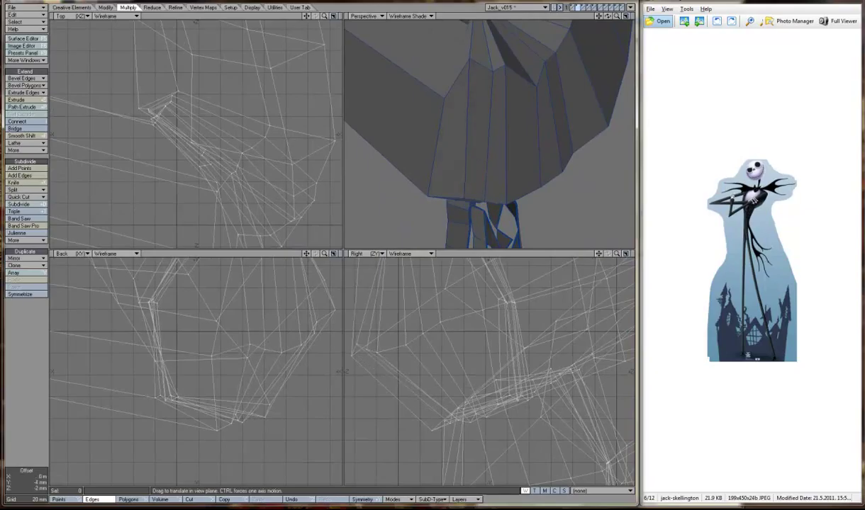
pyautogui.keyDown('alt'); pyautogui.moveTo(545, 112); pyautogui.dragTo(545, 112); pyautogui.keyUp('alt')
pyautogui.press('a')
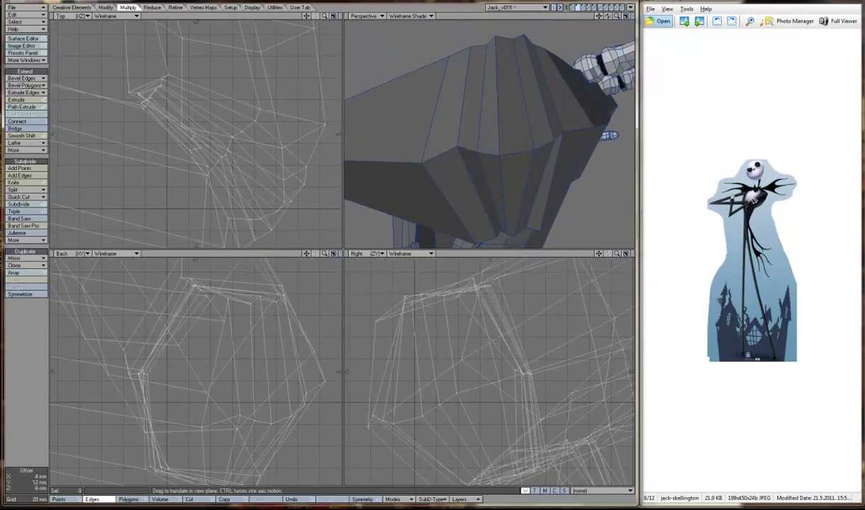
# - Check the folded elbow with subdivision on, then turn subdivision off and keep Smooth Shade
pyautogui.press('Tab')
pyautogui.click(399, 16)
pyautogui.press('Tab')
pyautogui.press(',')
pyautogui.moveTo(606, 20); pyautogui.dragTo(615, 19)
pyautogui.press('.')
pyautogui.press('.')
# - Adjust the elbow's fold points in Smooth Shade, both outside and along the inner crease
pyautogui.press('t')
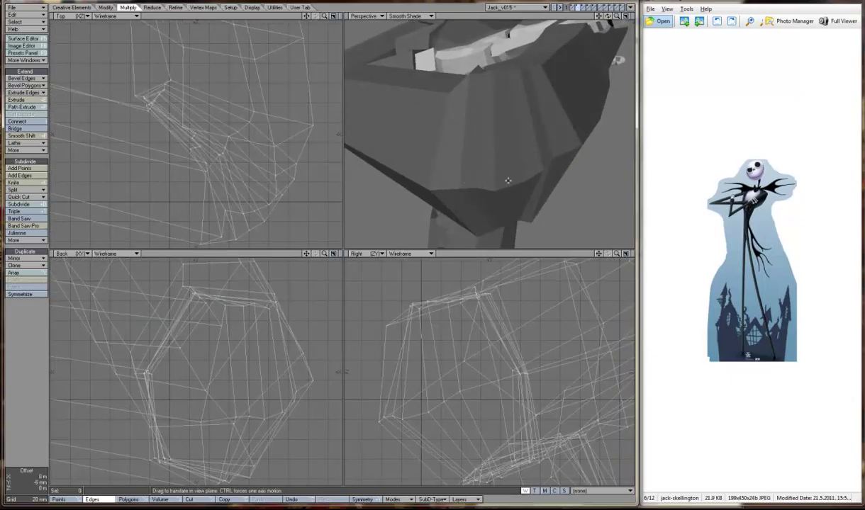
pyautogui.press('Up')
pyautogui.press('Up')
pyautogui.press('Up')
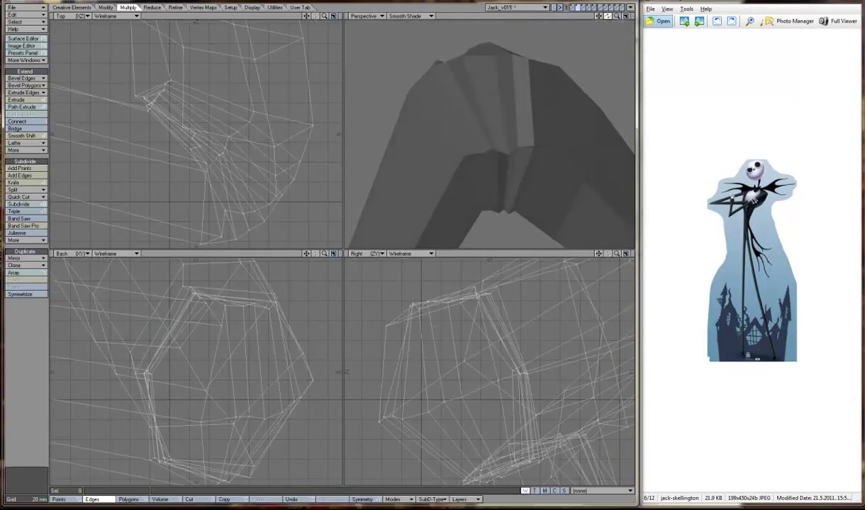
pyautogui.press('Up')
pyautogui.press('t')
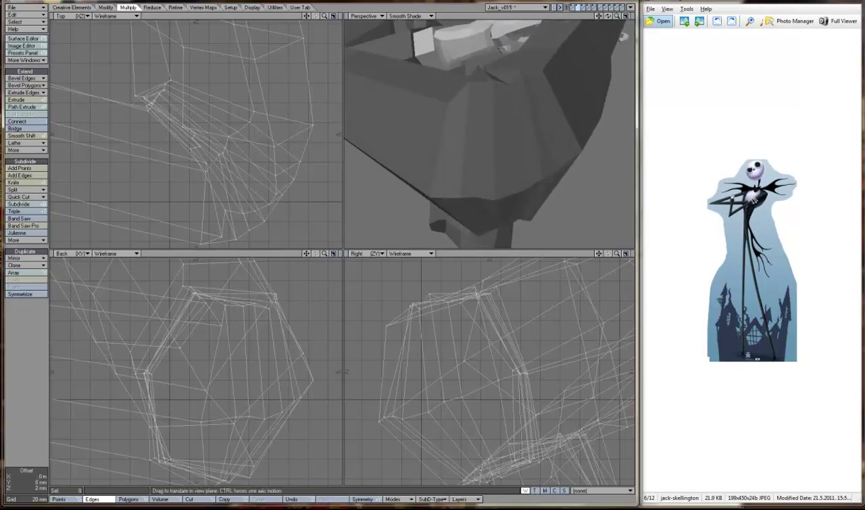
# - Inspect the whole jacket and both crossed sleeves from front, side and back with subdivision toggled on
pyautogui.press('Tab')
pyautogui.click(407, 16)
pyautogui.click(407, 16)
pyautogui.press('a')
pyautogui.press('Down')
pyautogui.press('Down')
pyautogui.press('Down')
pyautogui.press('Down')
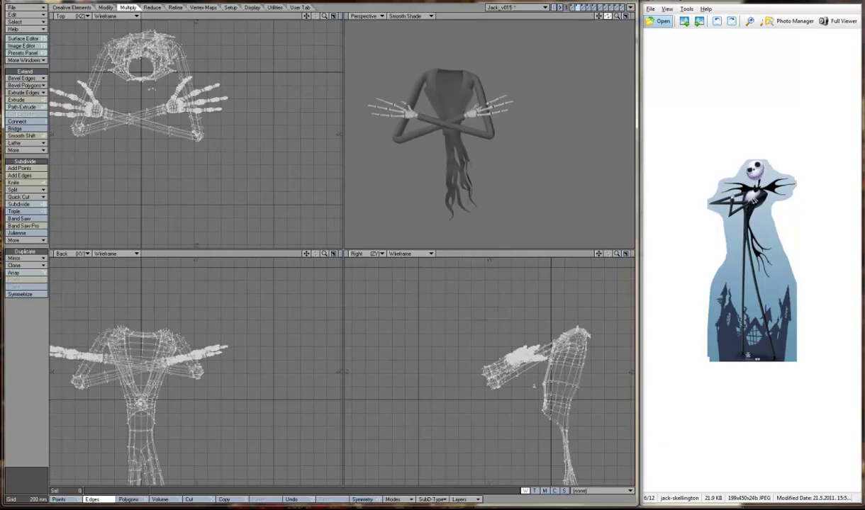
pyautogui.press('Left')
pyautogui.press('Left')
pyautogui.press('Left')
pyautogui.press('Left')
pyautogui.press('Left')
pyautogui.press('Left')
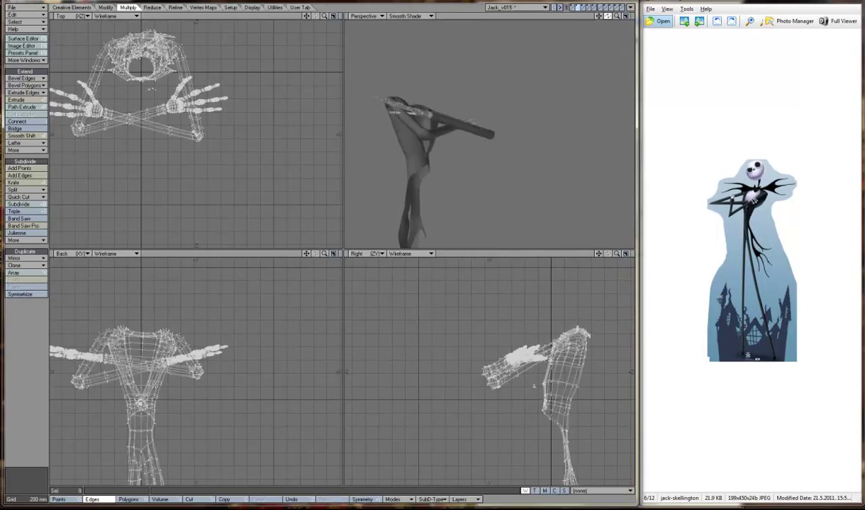
pyautogui.press('Left')
pyautogui.press('Left')
pyautogui.press('Left')
# - Examine the model's polygon statistics by selecting the non-planar polygons, and close the statistics
pyautogui.press('w')
pyautogui.hotkey('ctrl', 'h')
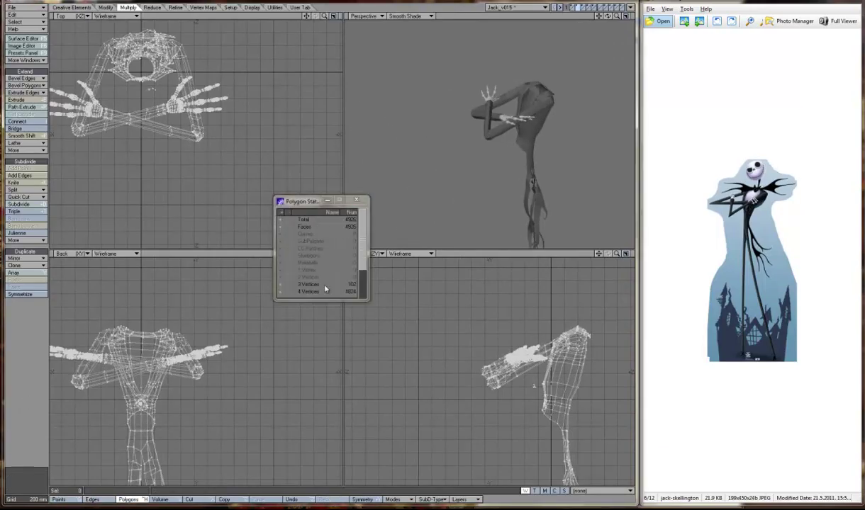
pyautogui.scroll(-3, 325, 279)
pyautogui.click(281, 270)
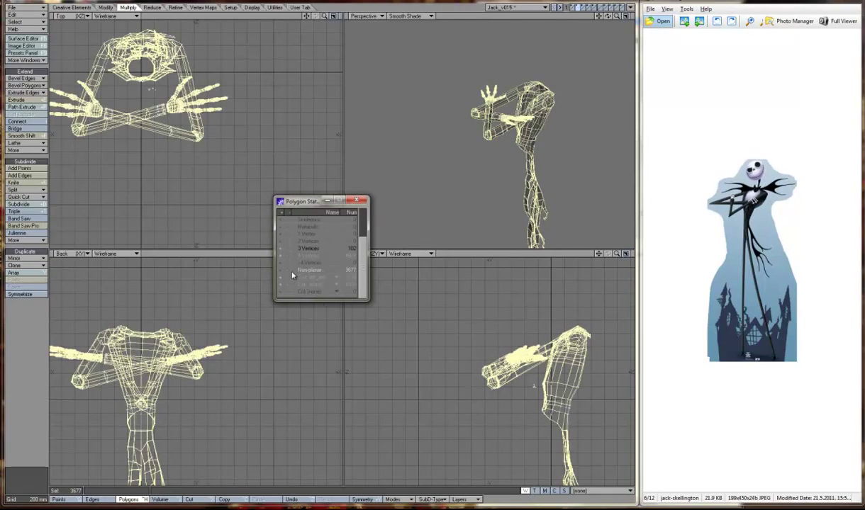
pyautogui.click(311, 223)
pyautogui.press('w')
# - Isolate the second sleeve by hiding everything else and cut extra loops across its straight sections with the Knife tool
pyautogui.click(252, 7)
pyautogui.press('=')
pyautogui.press('a')
pyautogui.click(29, 334)
pyautogui.hotkey('shift', 'k')
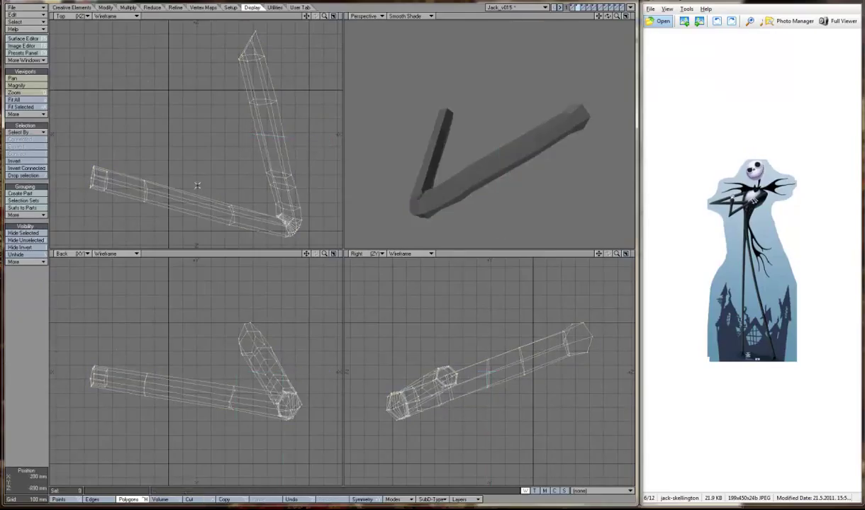
pyautogui.press('space')
# - Move points on the second sleeve's new loops in Wireframe Shade to make its straight sections slightly irregular
pyautogui.click(408, 16)
pyautogui.click(404, 24)
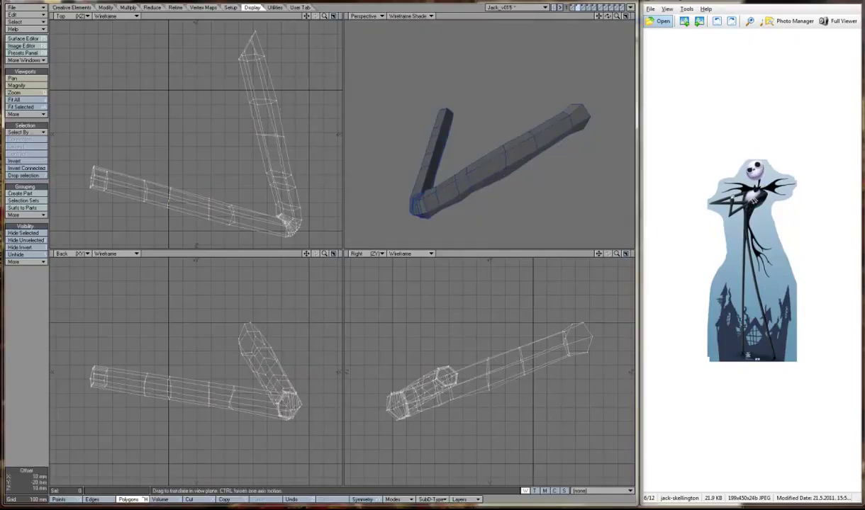
pyautogui.moveTo(608, 16); pyautogui.dragTo(571, 21)
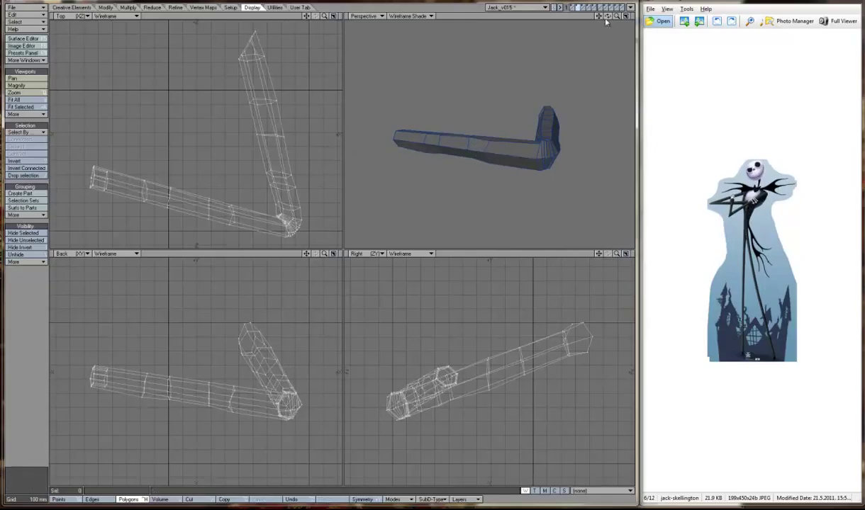
pyautogui.moveTo(578, 17); pyautogui.dragTo(459, 126)
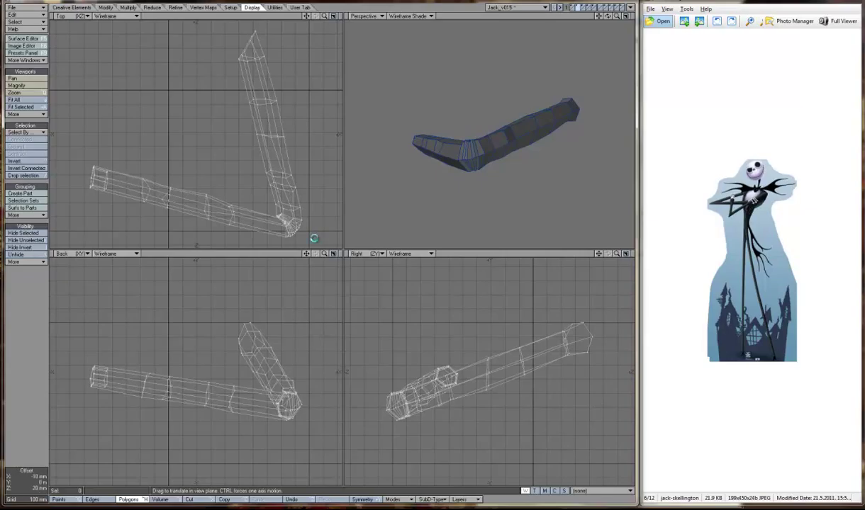
pyautogui.press(',')
pyautogui.press('.')
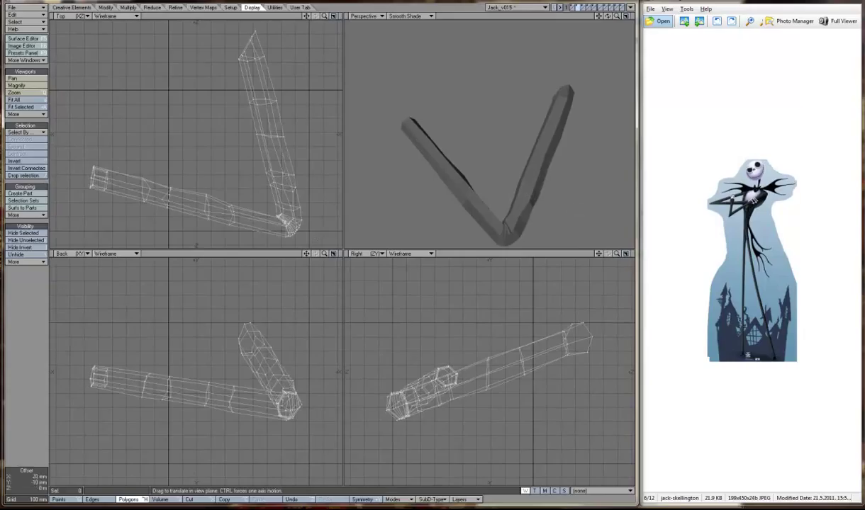
pyautogui.moveTo(511, 184)
pyautogui.keyDown('alt'); pyautogui.mouseDown()
pyautogui.moveTo(571, 67)
pyautogui.moveTo(512, 108)
pyautogui.mouseUp(); pyautogui.keyUp('alt')
pyautogui.click(405, 16)
pyautogui.click(407, 42)
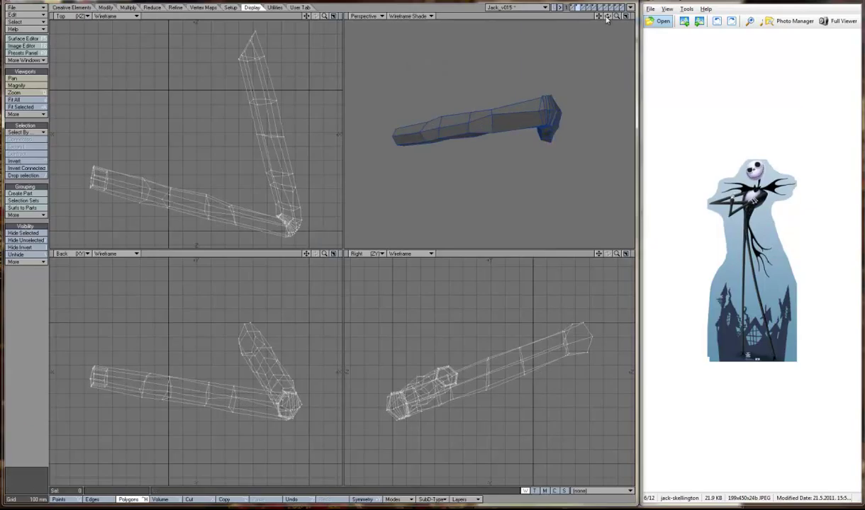
pyautogui.keyDown('alt'); pyautogui.moveTo(496, 106); pyautogui.dragTo(409, 25); pyautogui.keyUp('alt')
# - Turn on subdivision in Smooth Shade, unhide the rest of the model and inspect both finished sleeves
pyautogui.press('Tab')
pyautogui.click(409, 15)
pyautogui.click(393, 57)
pyautogui.press(',')
pyautogui.moveTo(461, 107)
pyautogui.keyDown('alt'); pyautogui.mouseDown()
pyautogui.moveTo(504, 134)
pyautogui.moveTo(496, 125)
pyautogui.moveTo(608, 17)
pyautogui.mouseUp(); pyautogui.keyUp('alt')
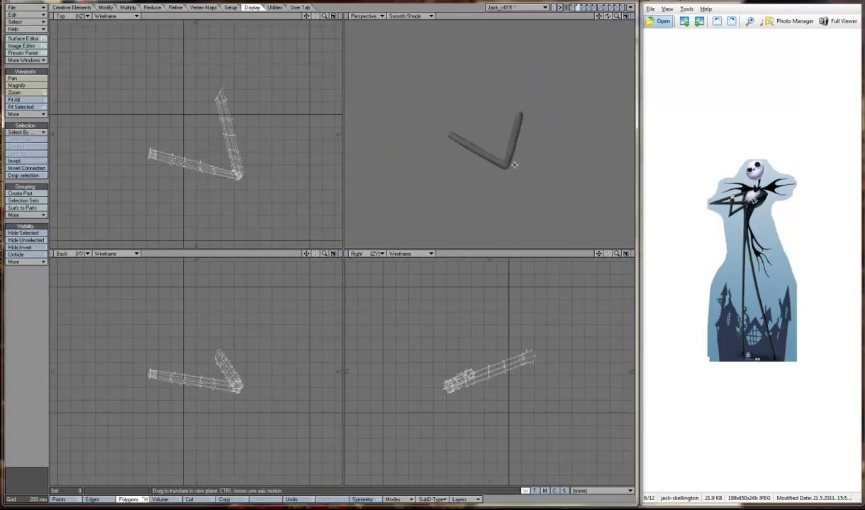
pyautogui.press('\\')
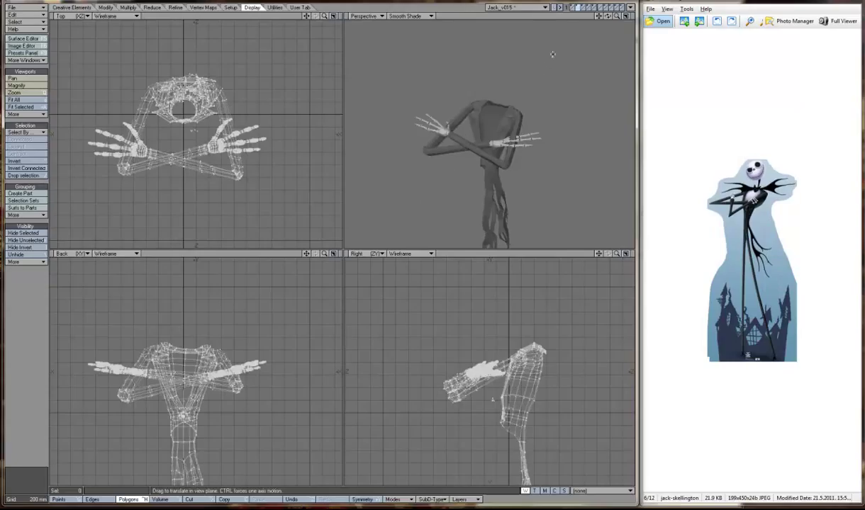
pyautogui.moveTo(470, 50)
pyautogui.keyDown('alt'); pyautogui.mouseDown()
pyautogui.moveTo(489, 57)
pyautogui.moveTo(454, 51)
pyautogui.mouseUp(); pyautogui.keyUp('alt')
pyautogui.keyDown('alt'); pyautogui.moveTo(506, 121); pyautogui.dragTo(509, 119); pyautogui.keyUp('alt')
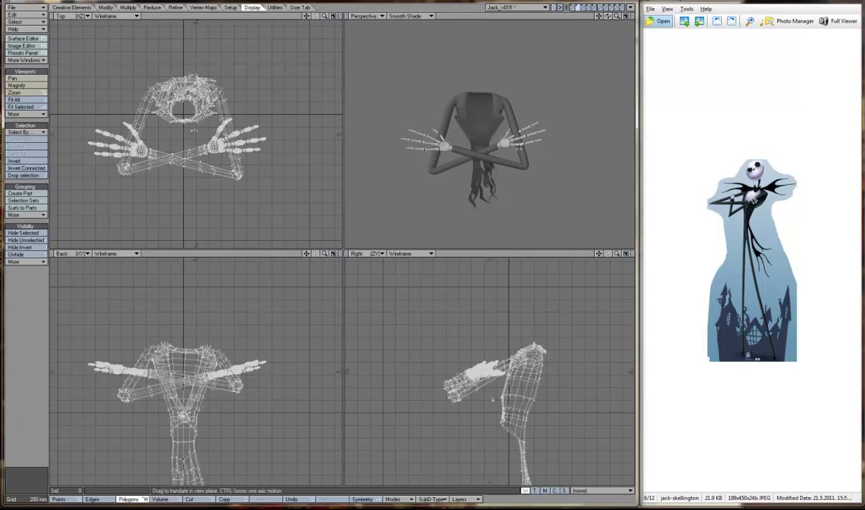